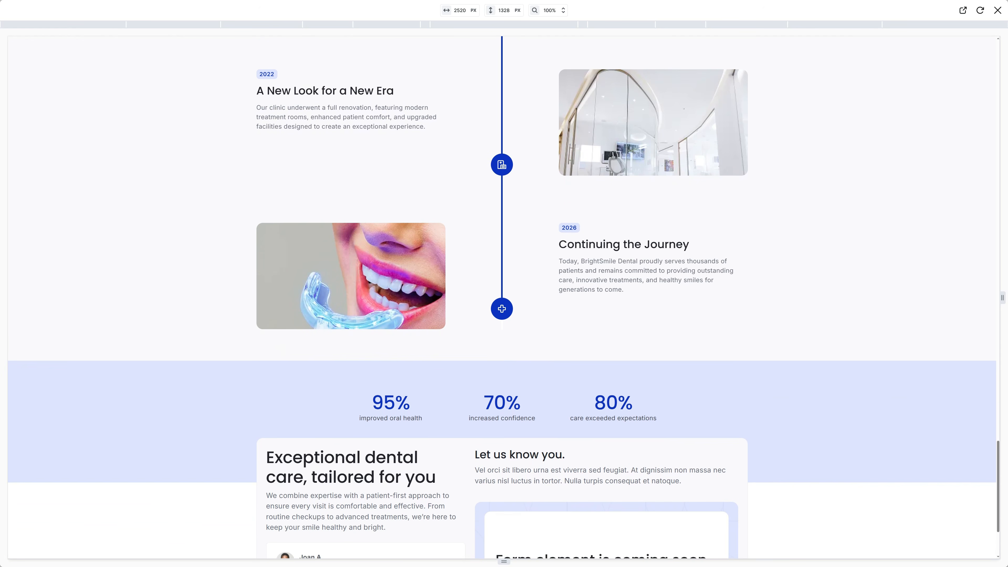
Step: Add a Rows element inside the empty container below the "Let's hit rewind" heading and set its row gap to 3XL
key("ctrl+Right")
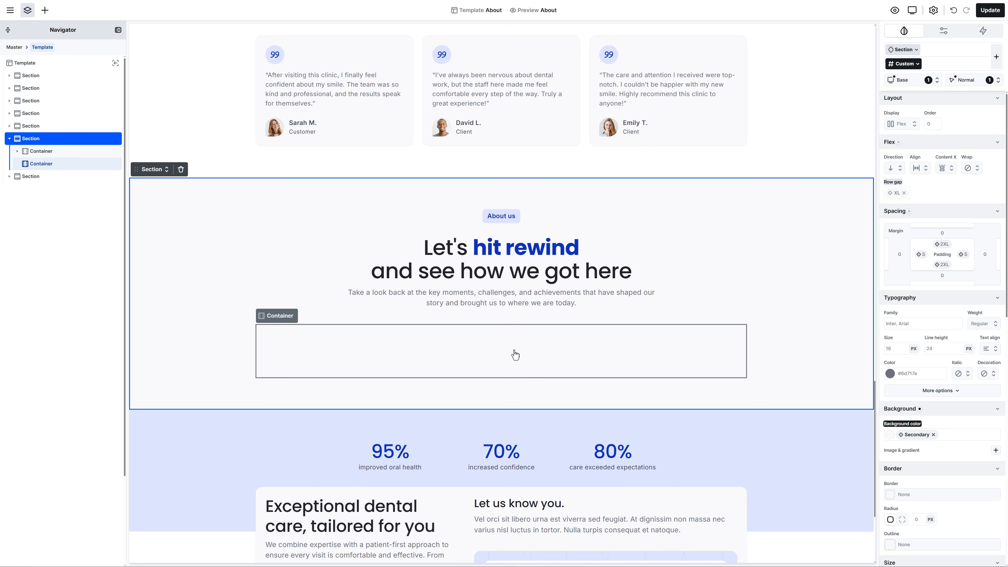
left_click(514, 354)
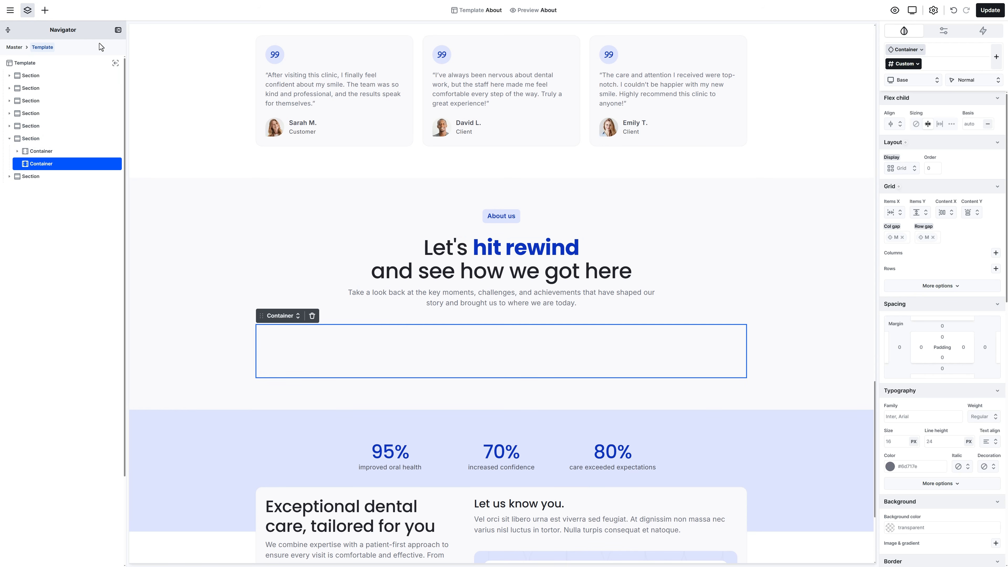
left_click(45, 11)
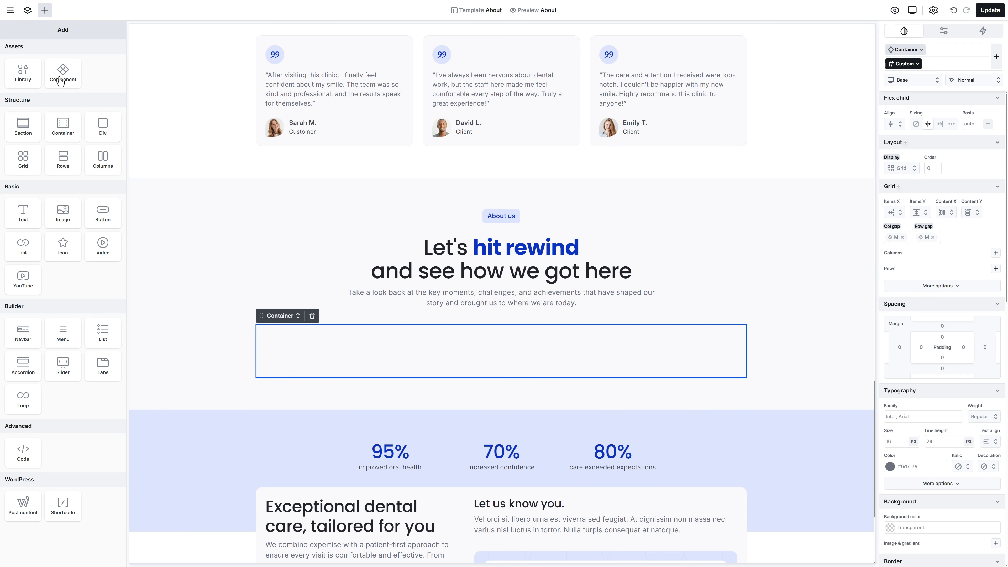
left_click(63, 161)
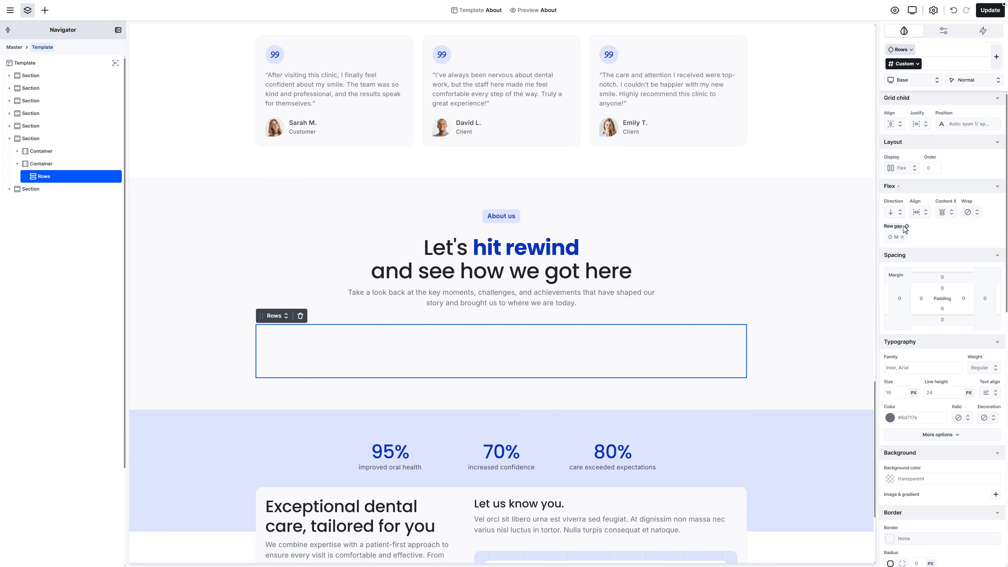
left_click(906, 227)
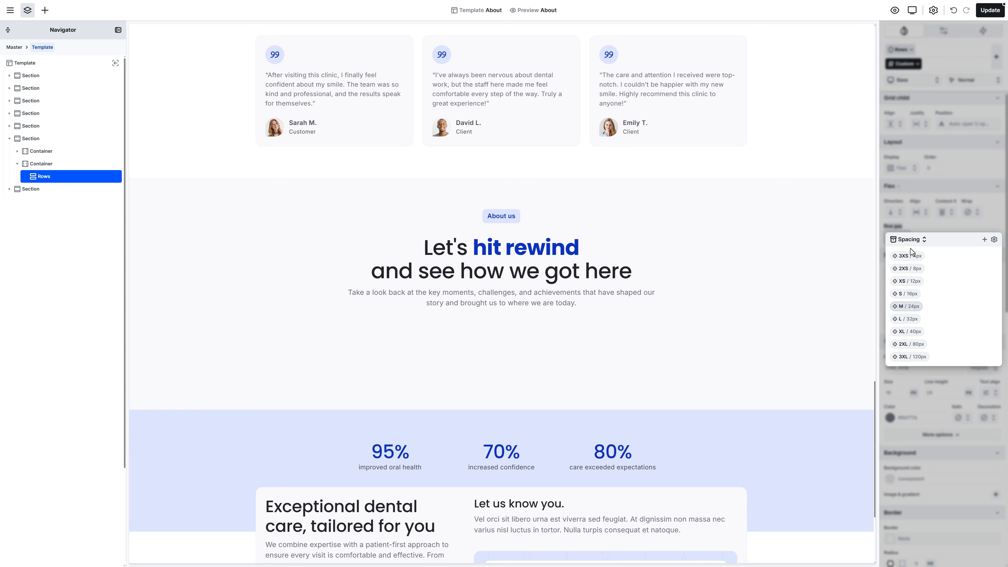
left_click(924, 357)
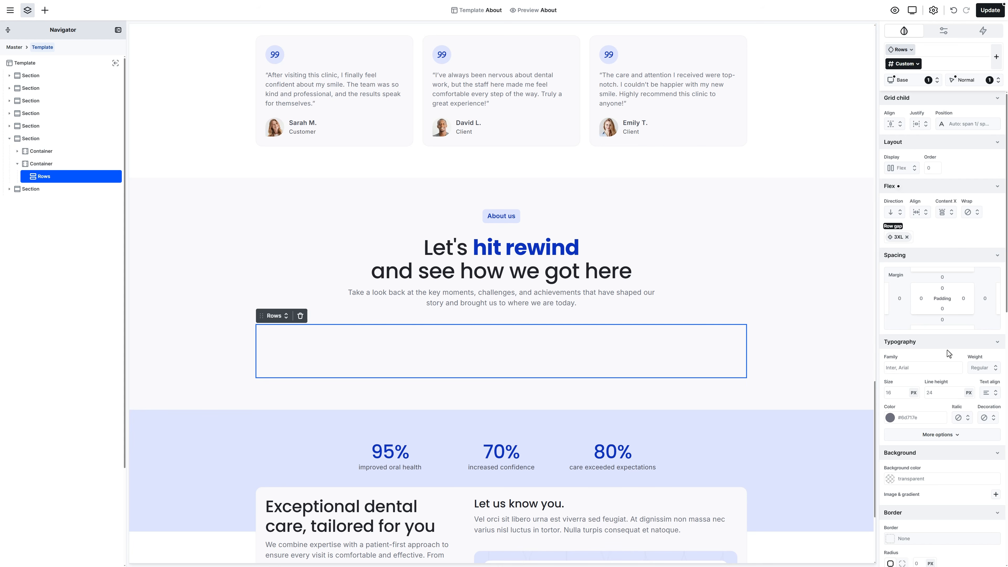
Step: Set the Rows element's position to Relative and its overflow to Clip
scroll(998, 476, "down", 10)
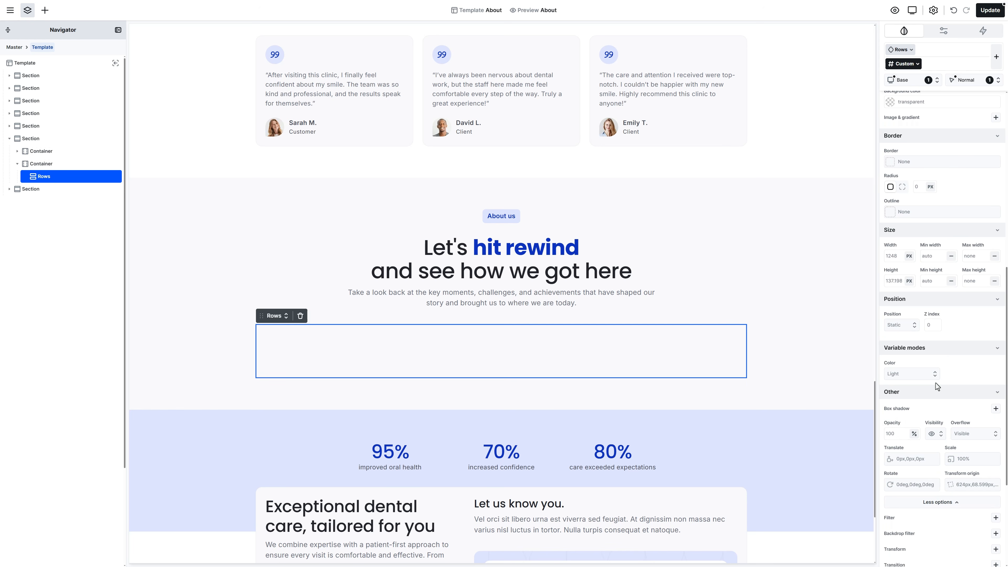
left_click(905, 325)
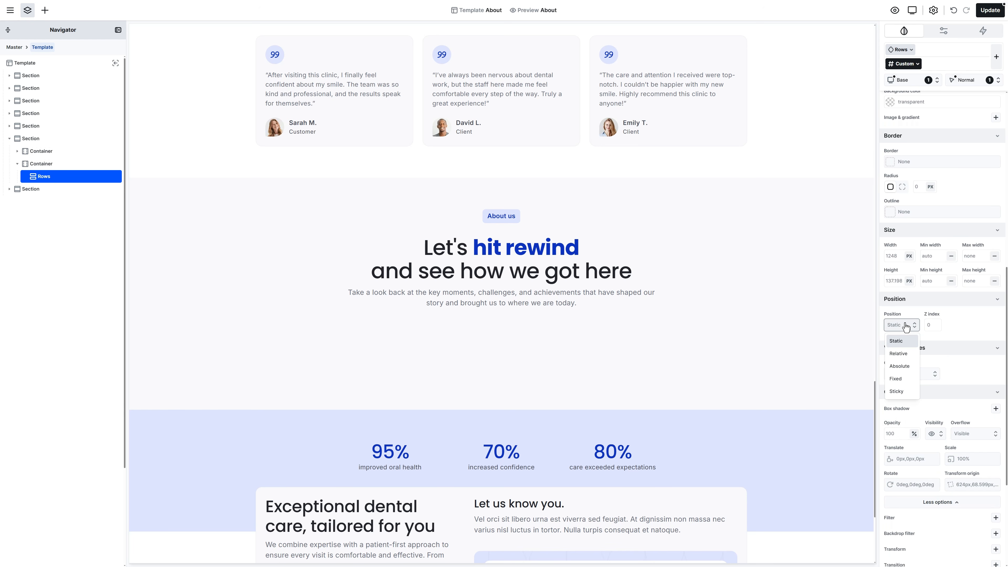
left_click(906, 355)
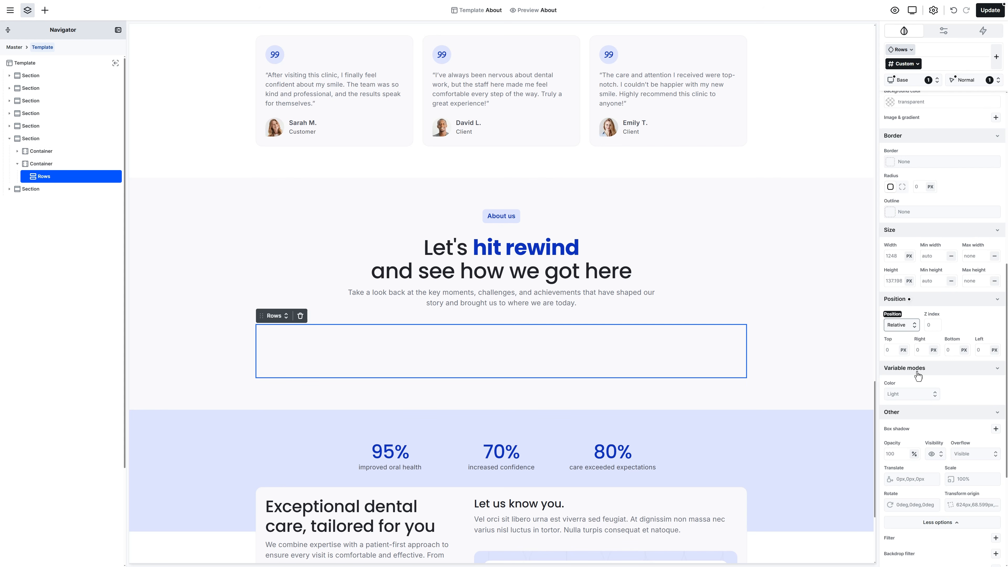
left_click(975, 457)
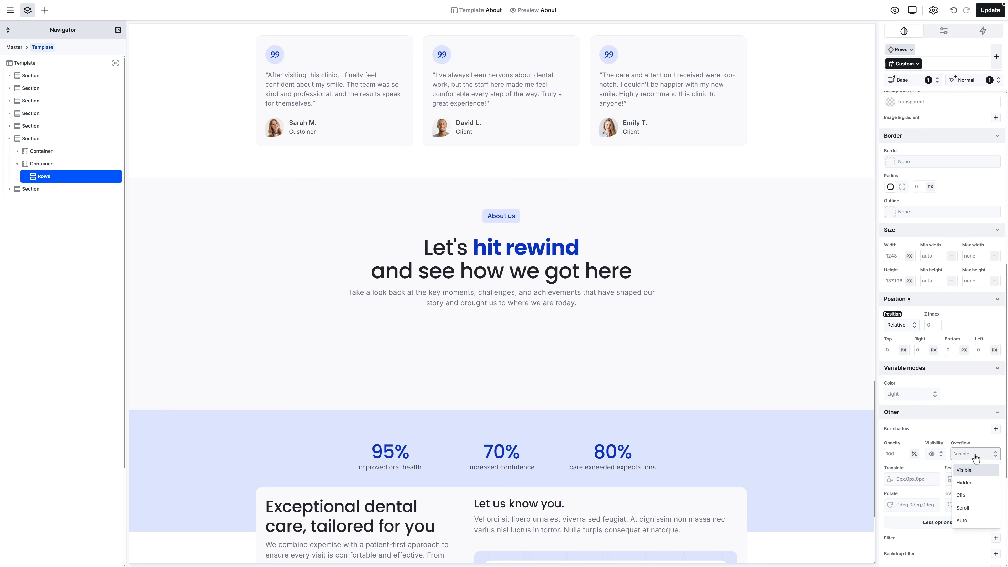
left_click(973, 496)
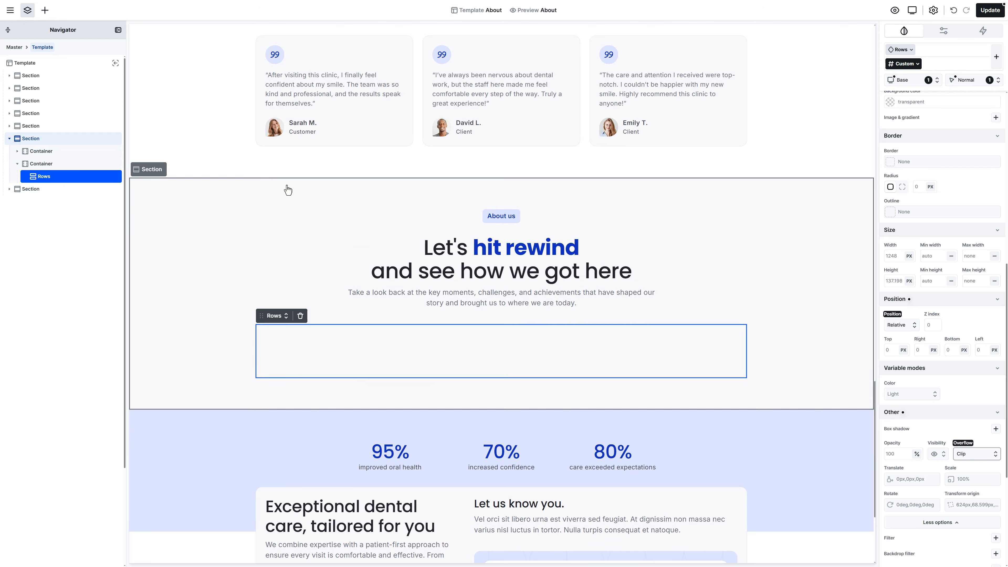
Step: Add a Grid inside the Rows element and give it three columns
left_click(47, 14)
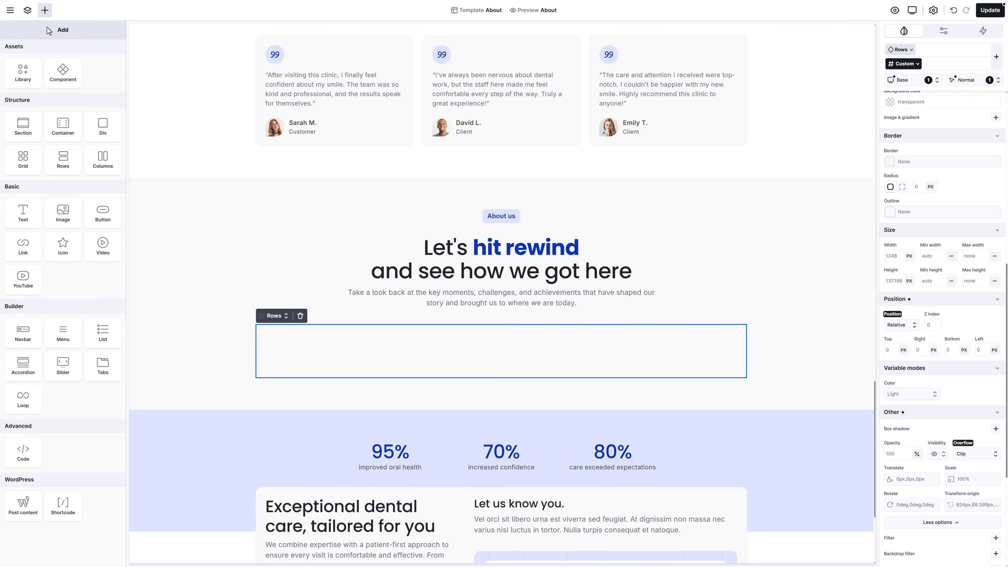
left_click(23, 163)
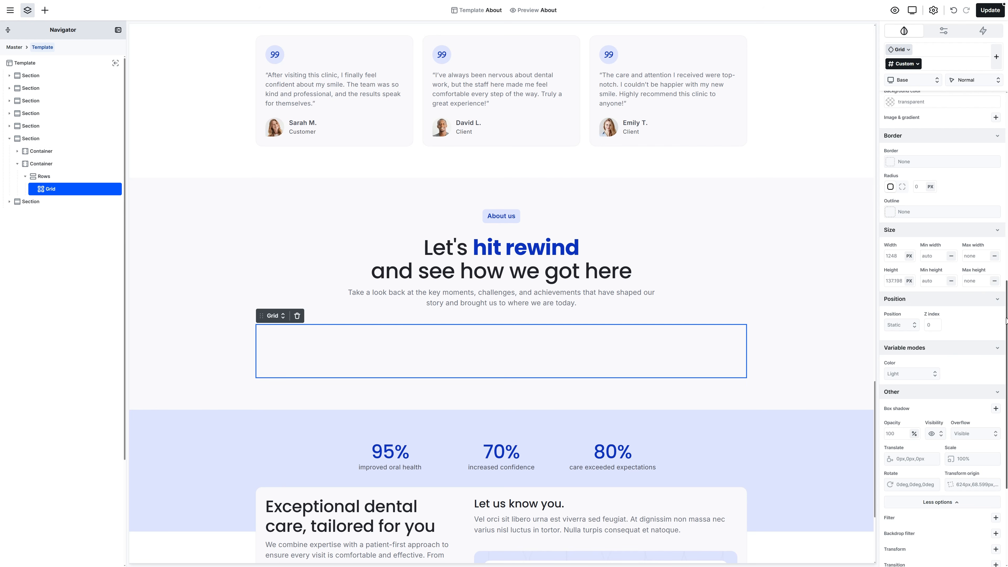
left_click_drag(1006, 310, 1006, 158)
left_click(995, 181)
left_click(995, 181)
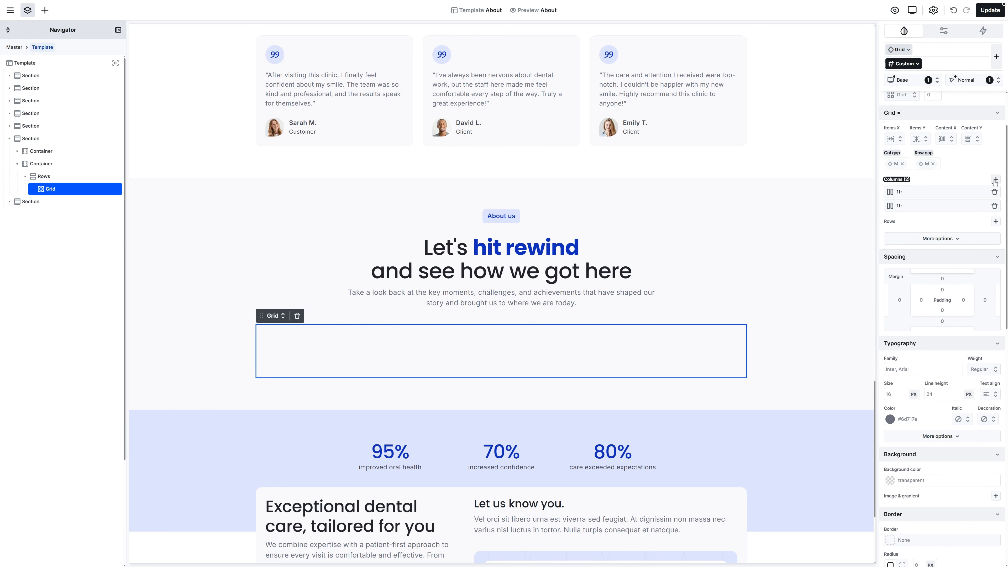
left_click(995, 181)
Step: Size the grid's columns to 400fr, 200fr and 400fr, and set the horizontal item alignment to Stretch
left_click(956, 193)
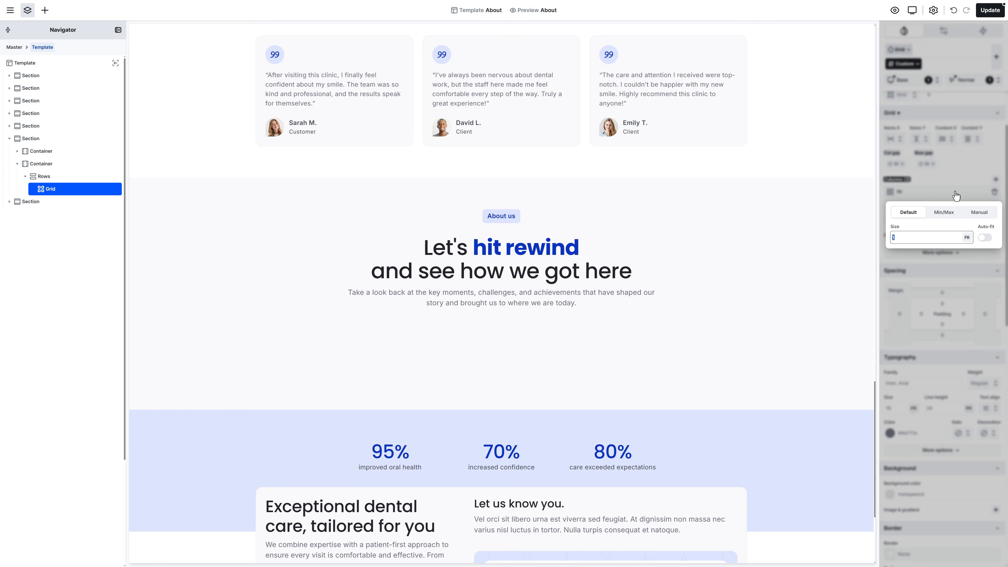
left_click(955, 191)
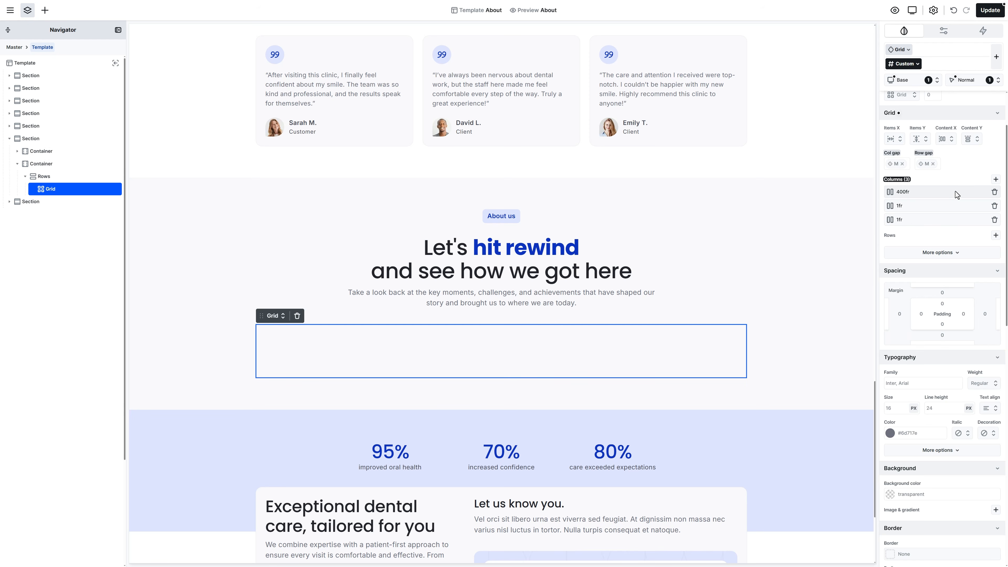
left_click(949, 222)
type("400")
left_click(950, 225)
left_click(947, 212)
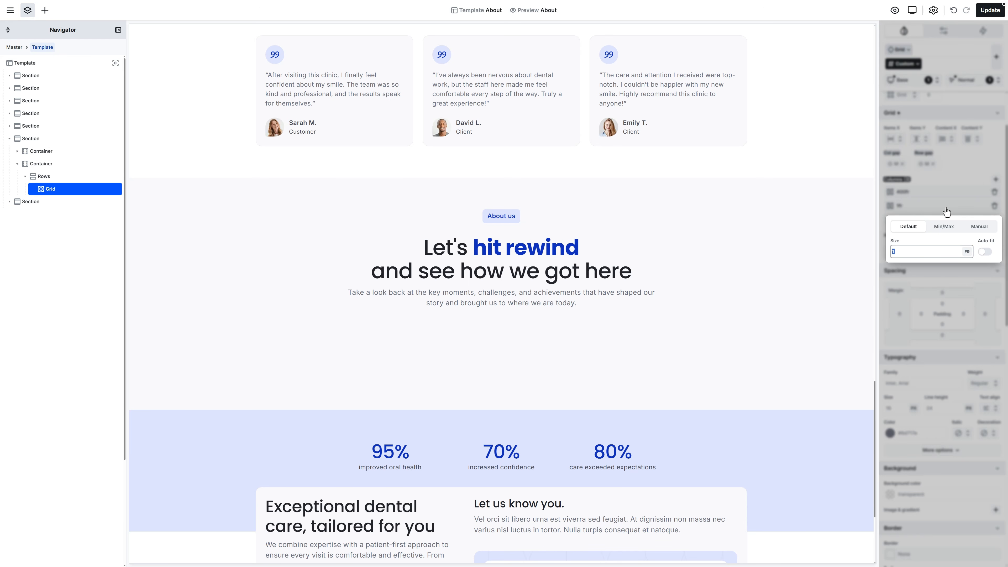
left_click(946, 211)
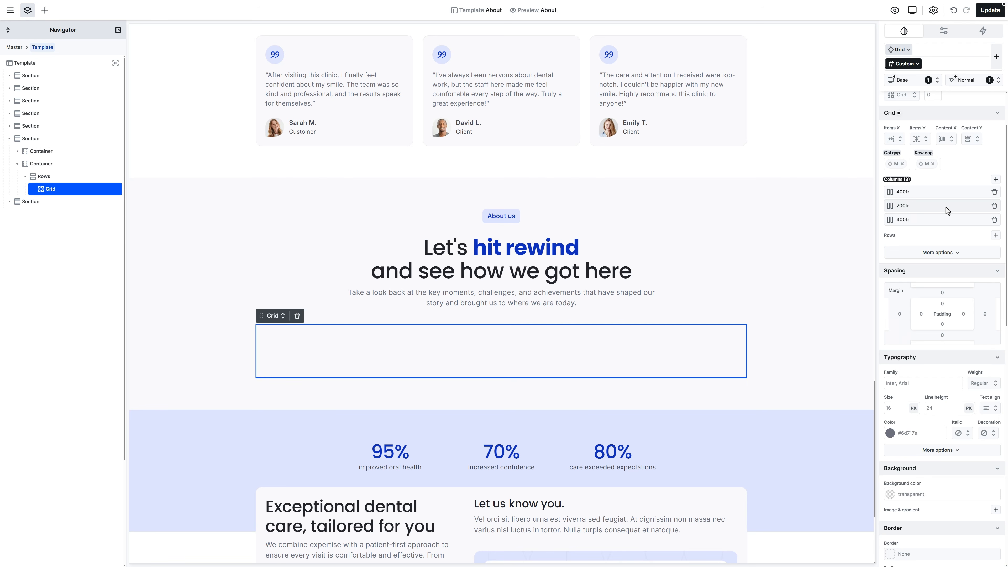
left_click(900, 142)
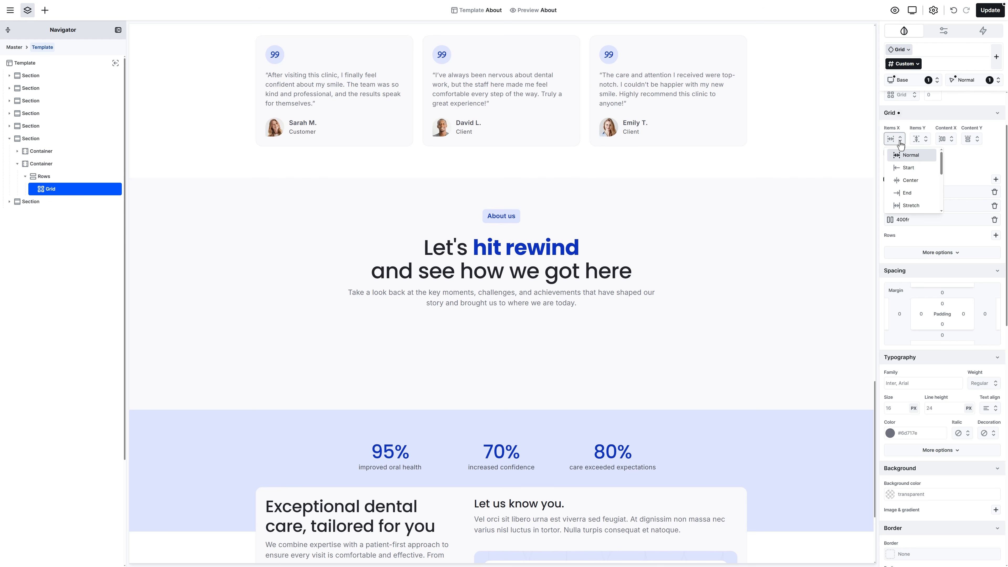
left_click(914, 207)
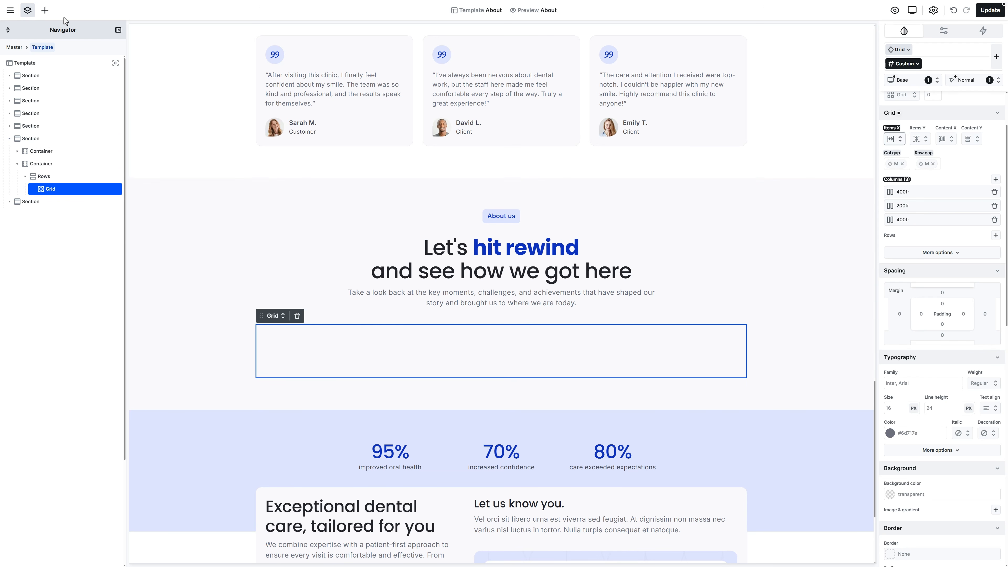
Step: Add a Rows element in the grid's first column and insert a Button inside it
left_click(45, 11)
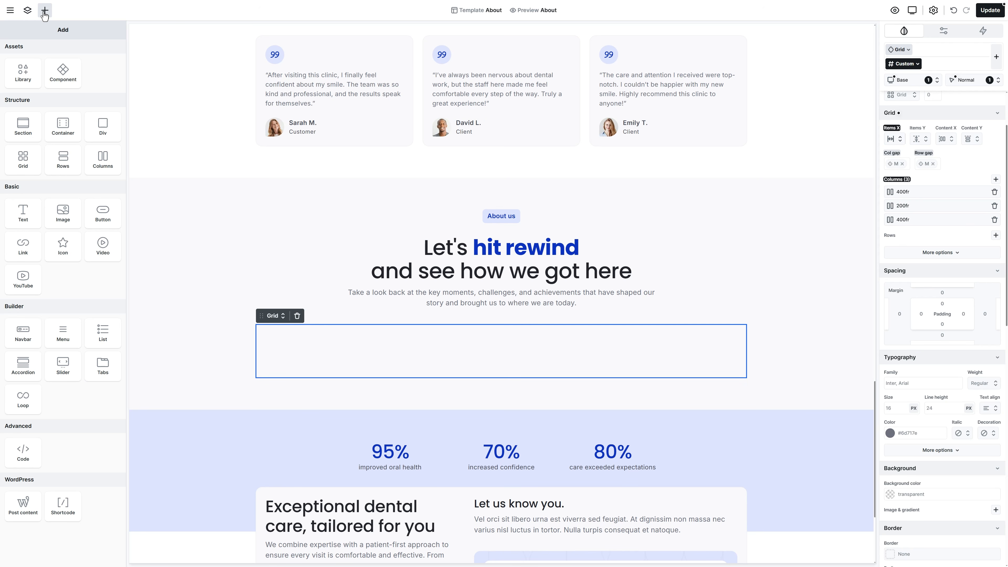
left_click(67, 166)
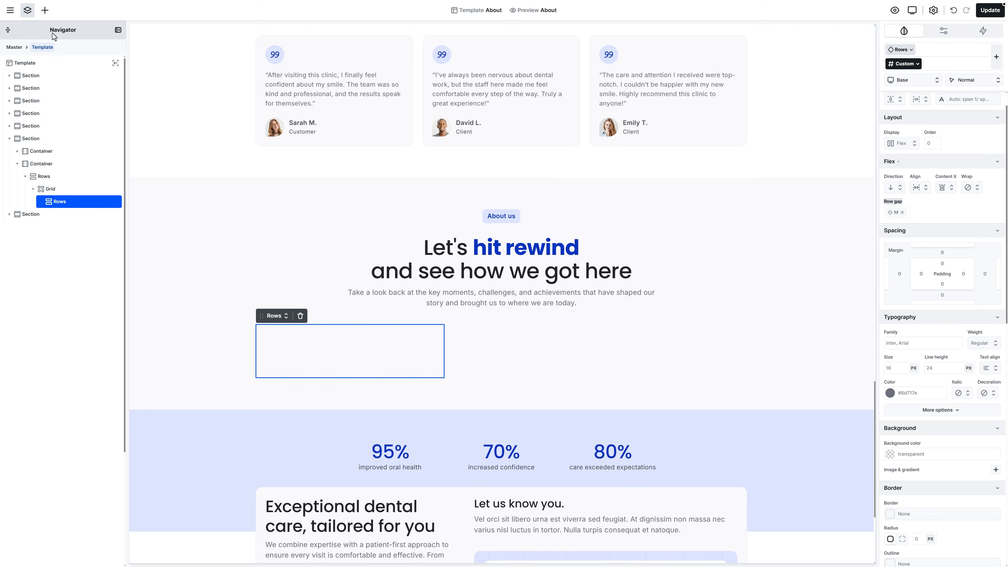
left_click(45, 11)
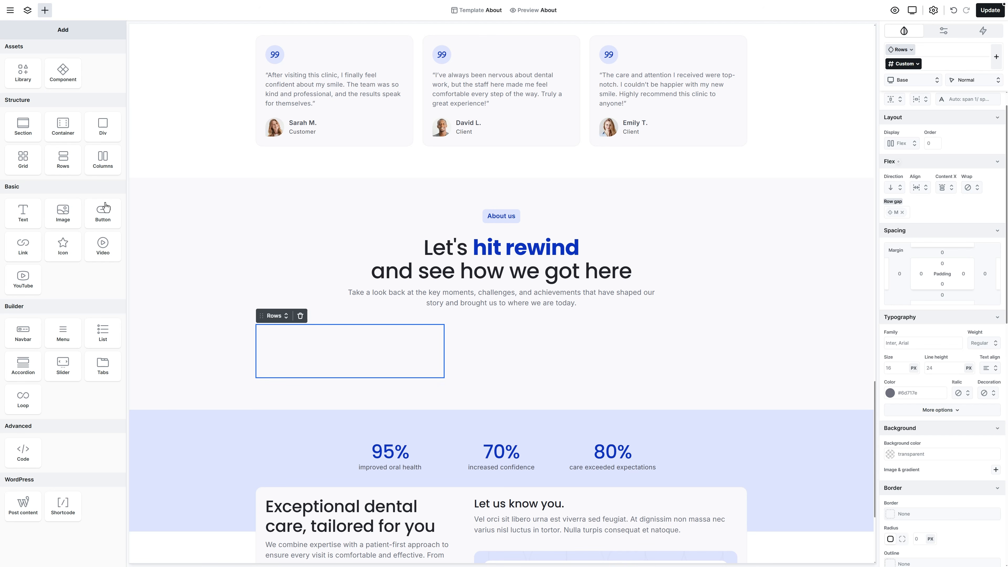
left_click(102, 217)
Step: Add a Text element below the button in the inner Rows element and duplicate it
left_click(81, 202)
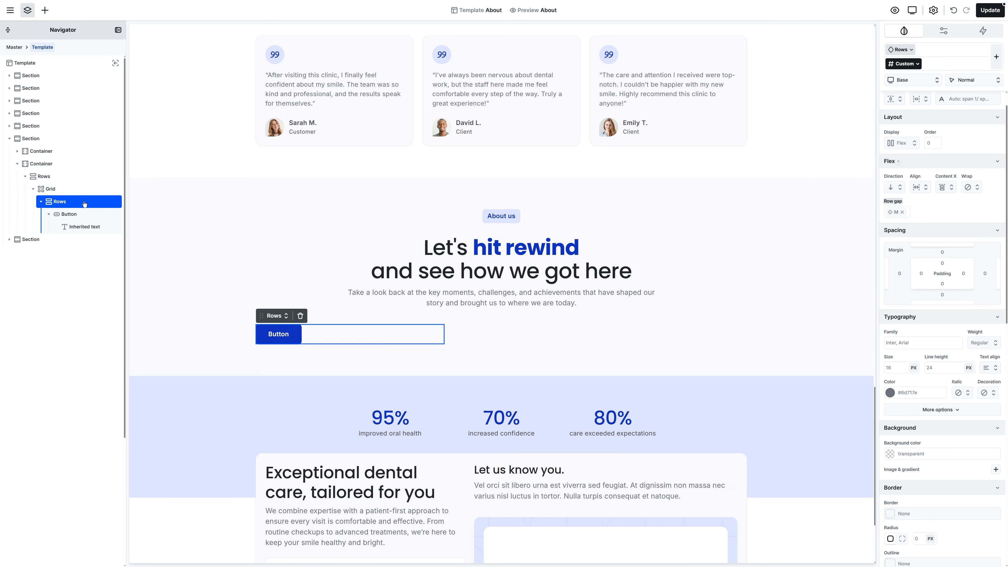
left_click(47, 16)
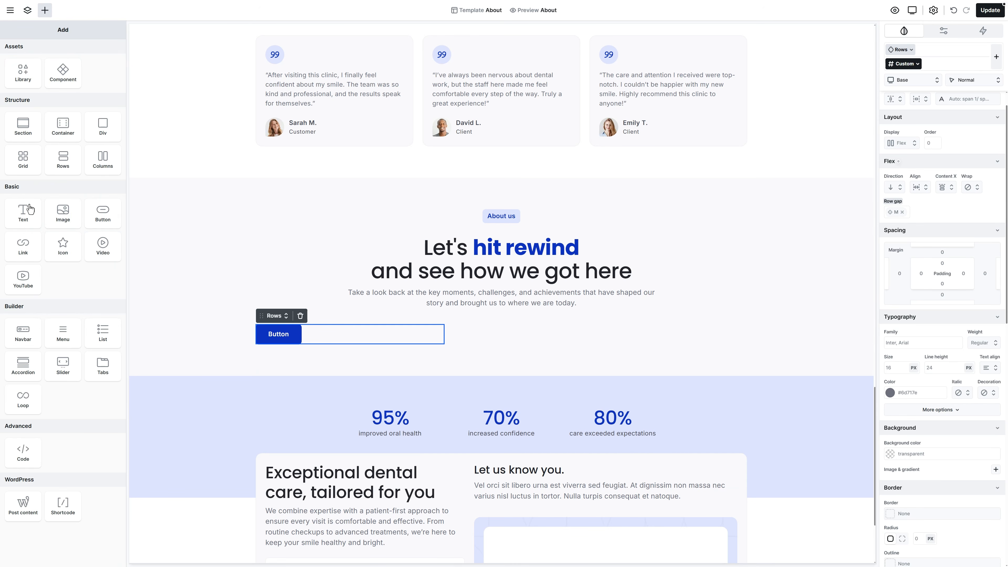
left_click(26, 215)
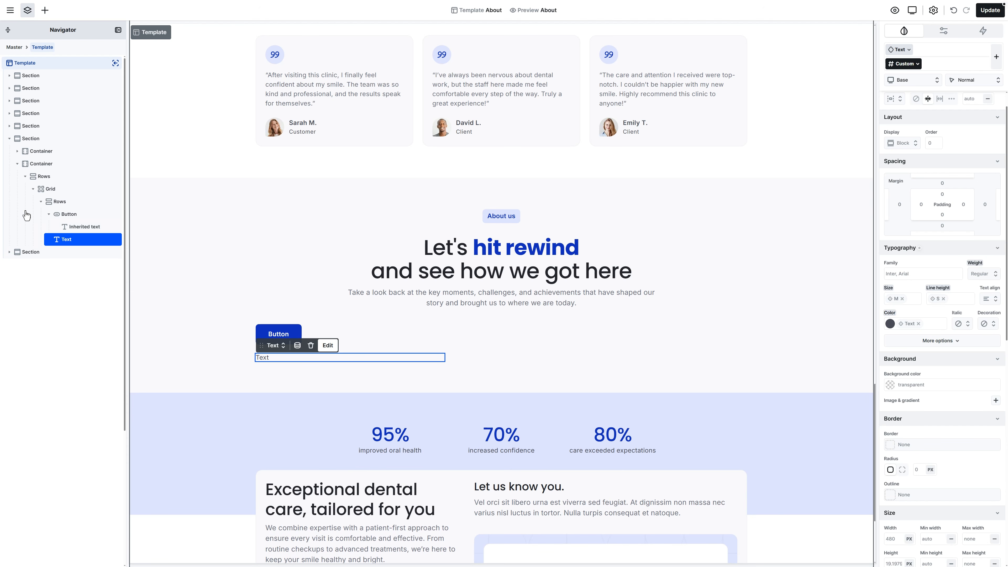
key("ctrl+d")
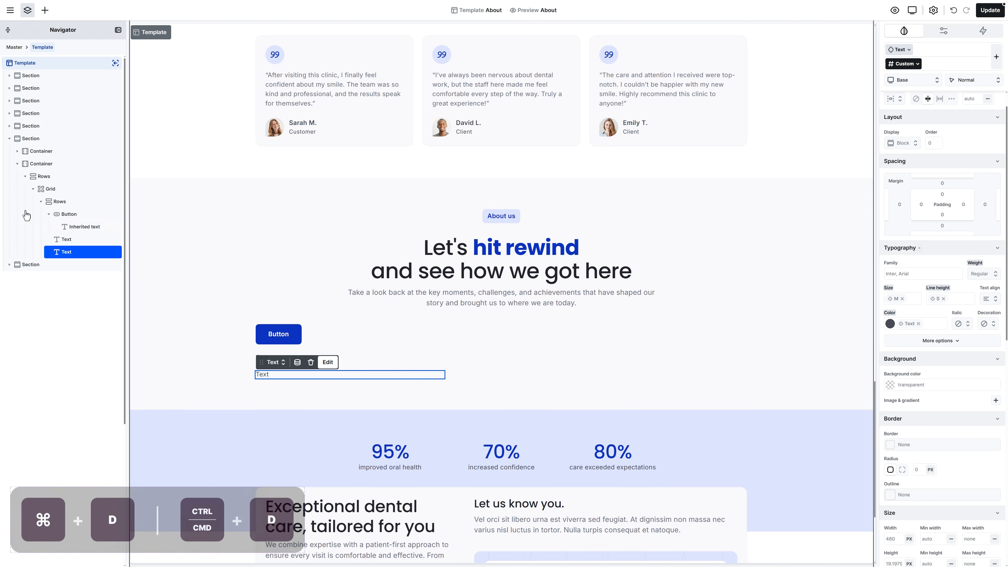
Step: Set the row gap of the inner Rows element holding the button and texts to XS
left_click(61, 202)
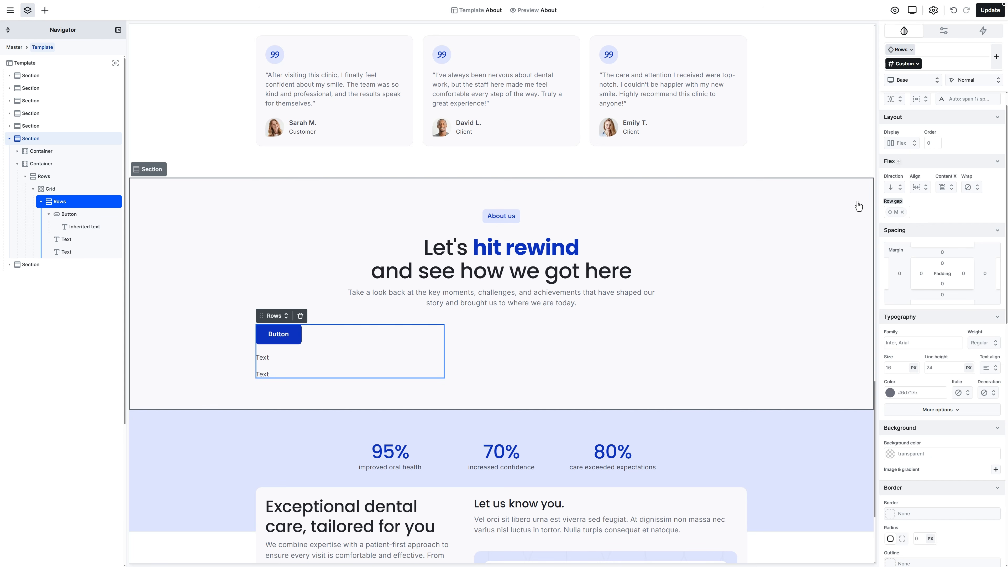
left_click(894, 212)
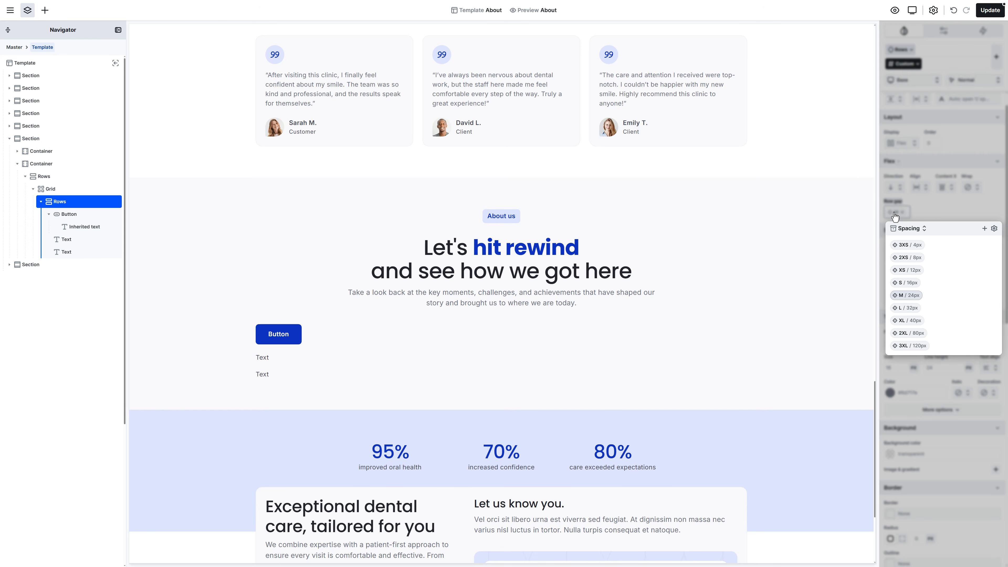
left_click(908, 271)
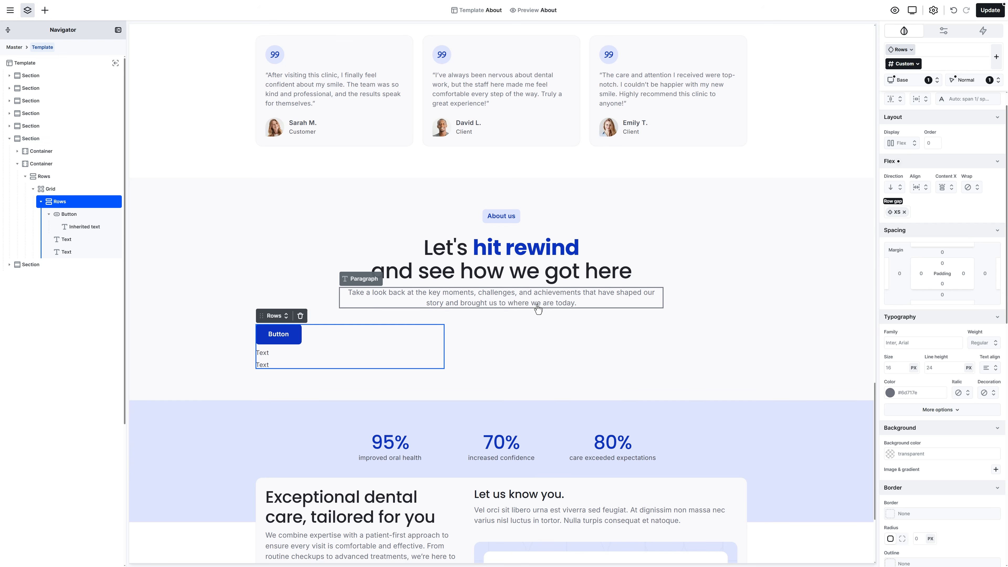
Step: Style the new button as a Secondary Badge in size S
left_click(282, 335)
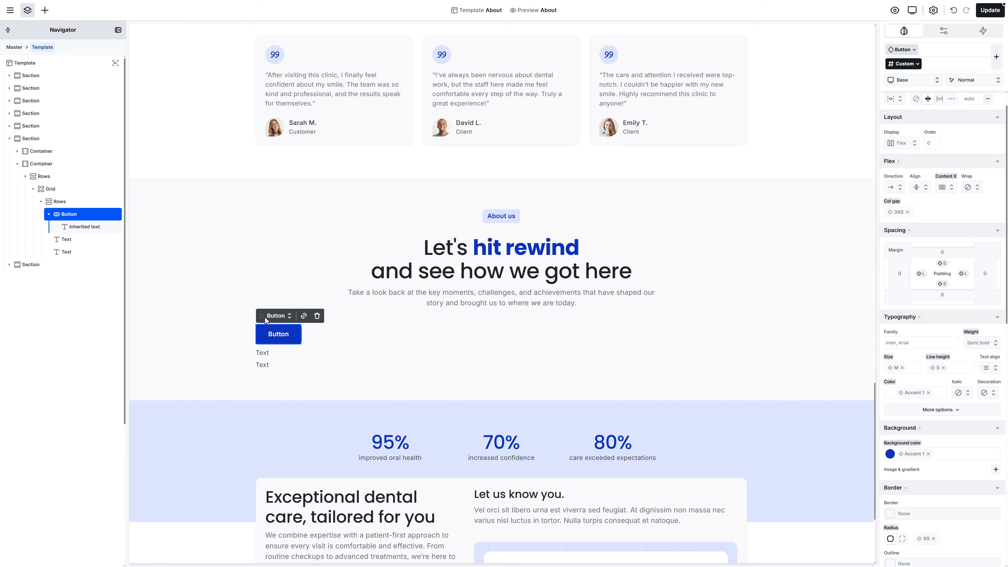
left_click(394, 320)
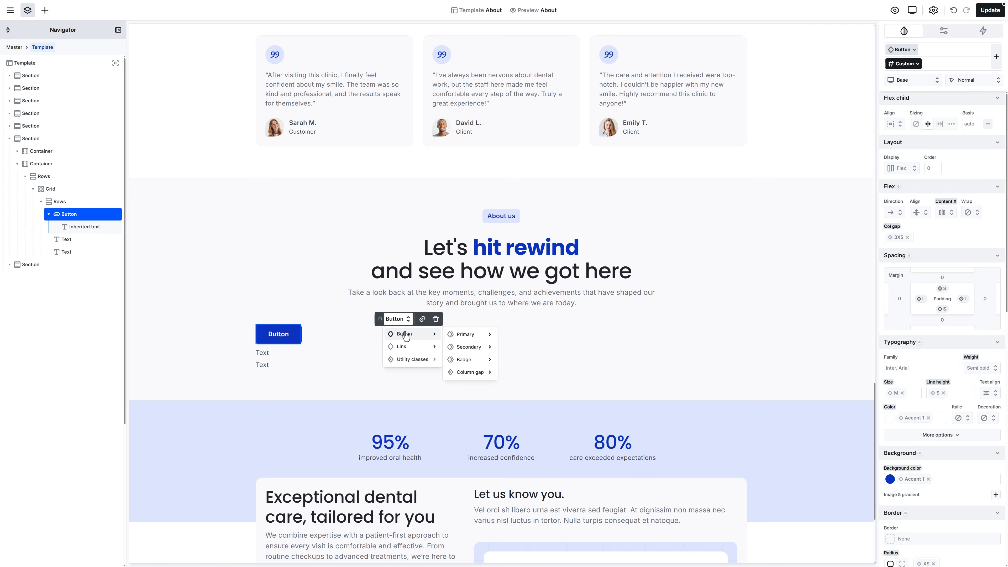
mouse_move(469, 347)
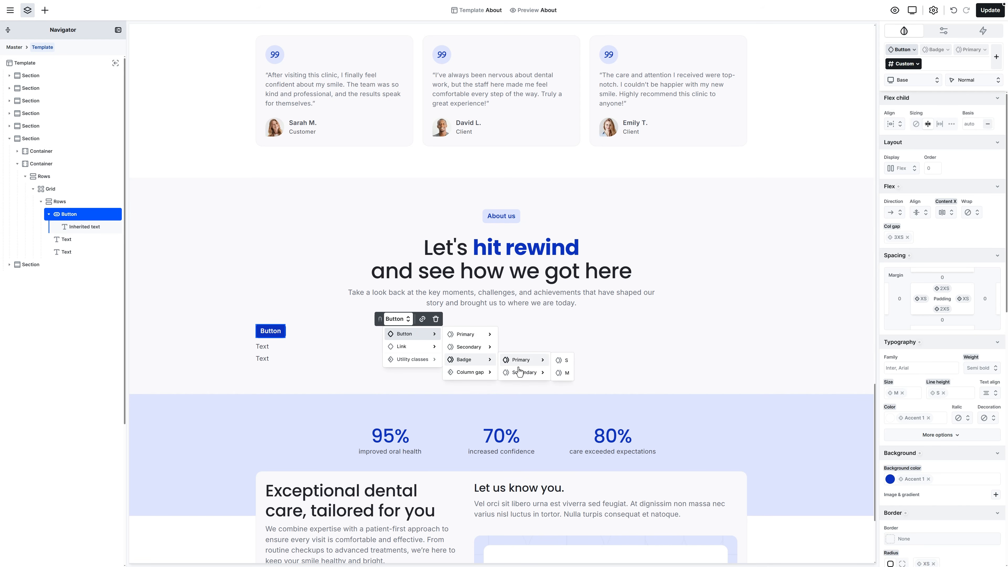
mouse_move(524, 371)
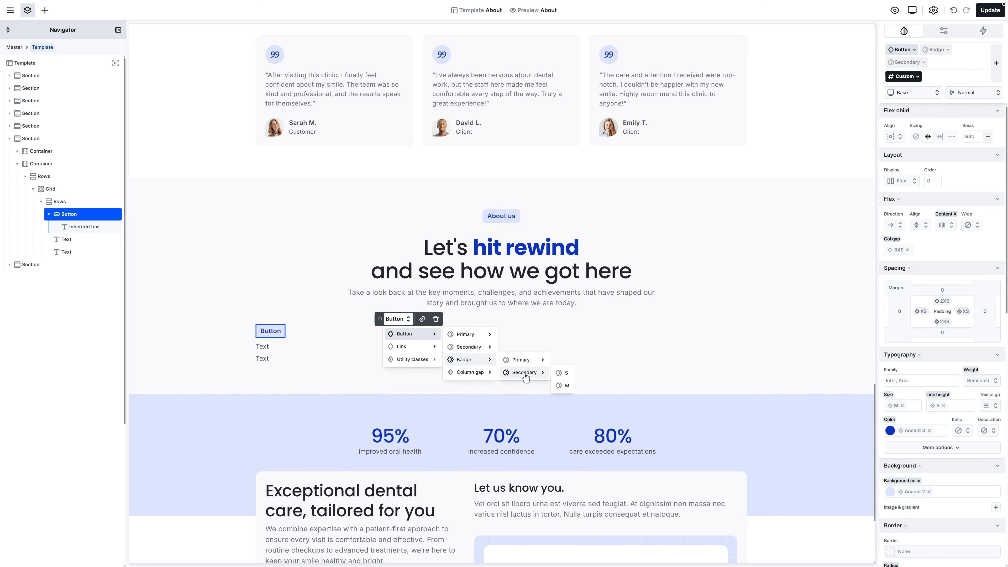
left_click(562, 374)
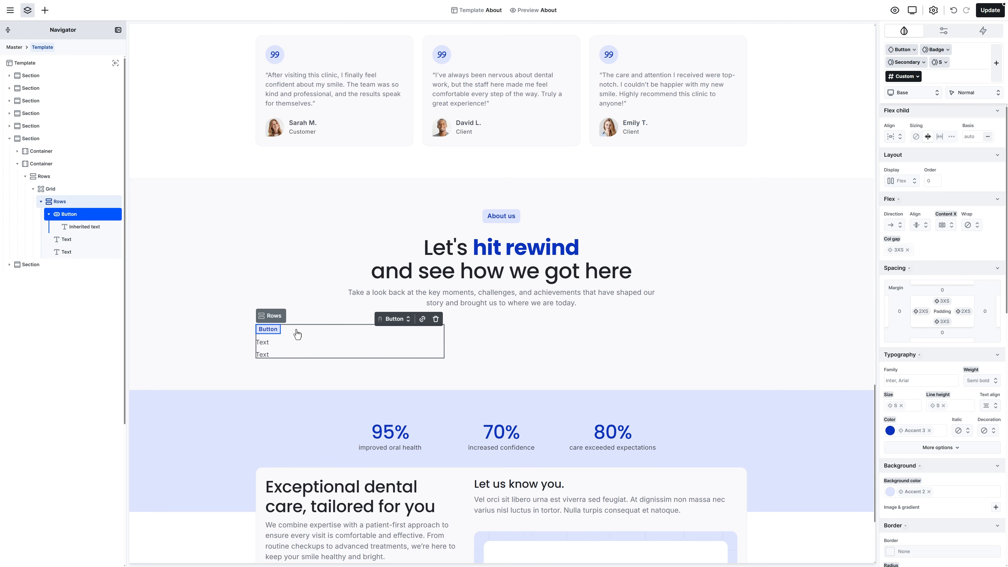
Step: Change the new badge's text to "2012"
double_click(274, 329)
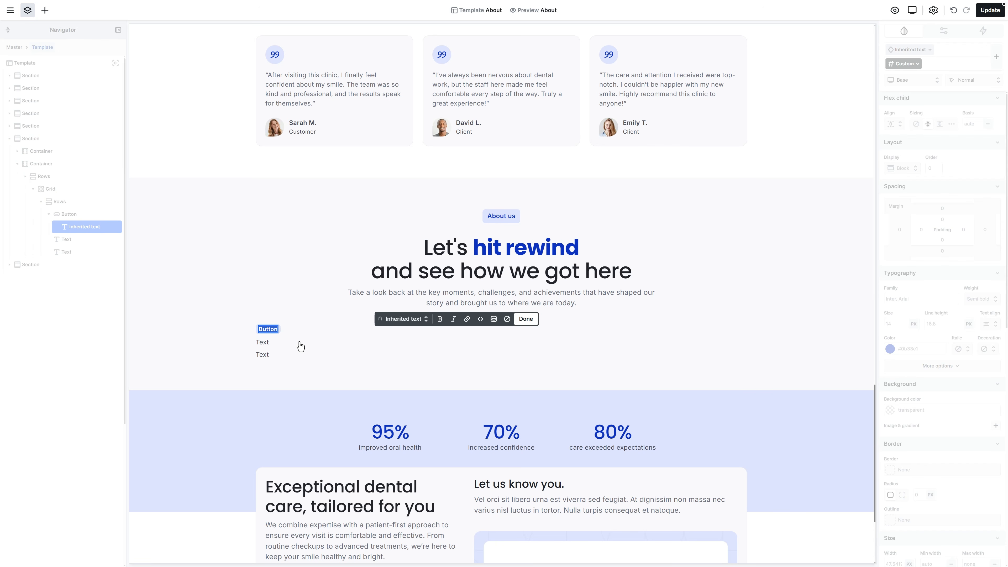
type("2012")
left_click(300, 344)
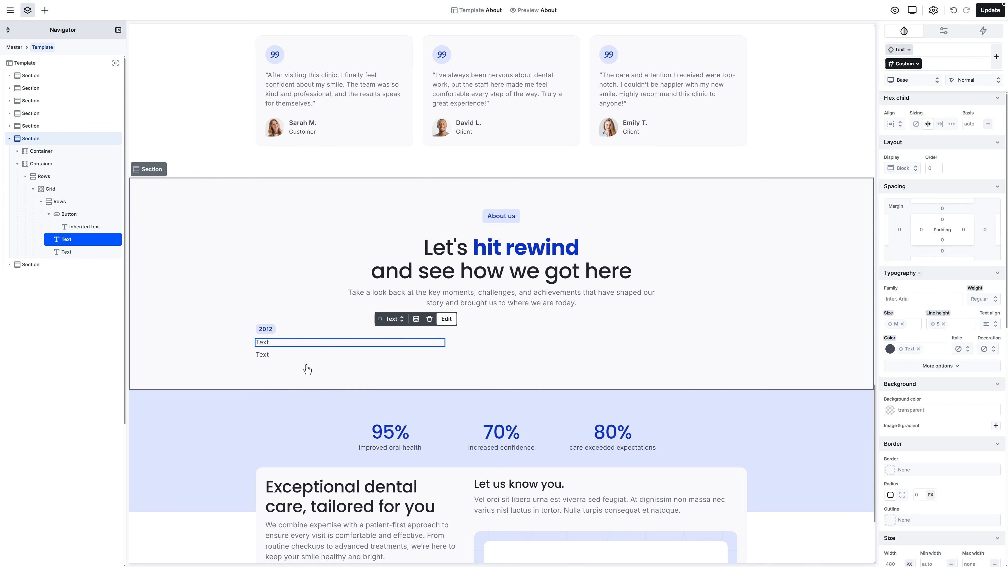
Step: Convert the first text below the badge to a Heading 4 reading "Where it all began"
left_click(393, 319)
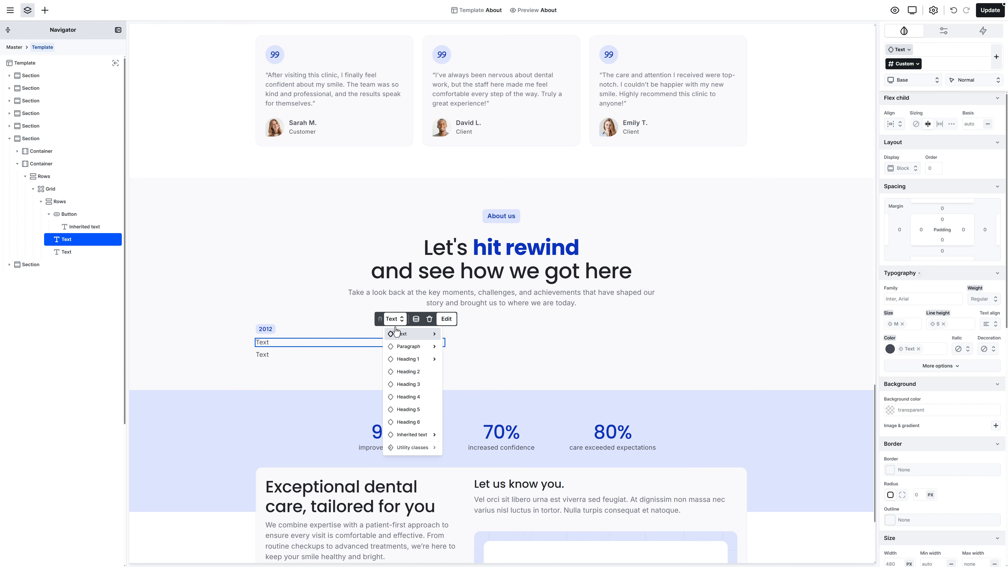
left_click(406, 397)
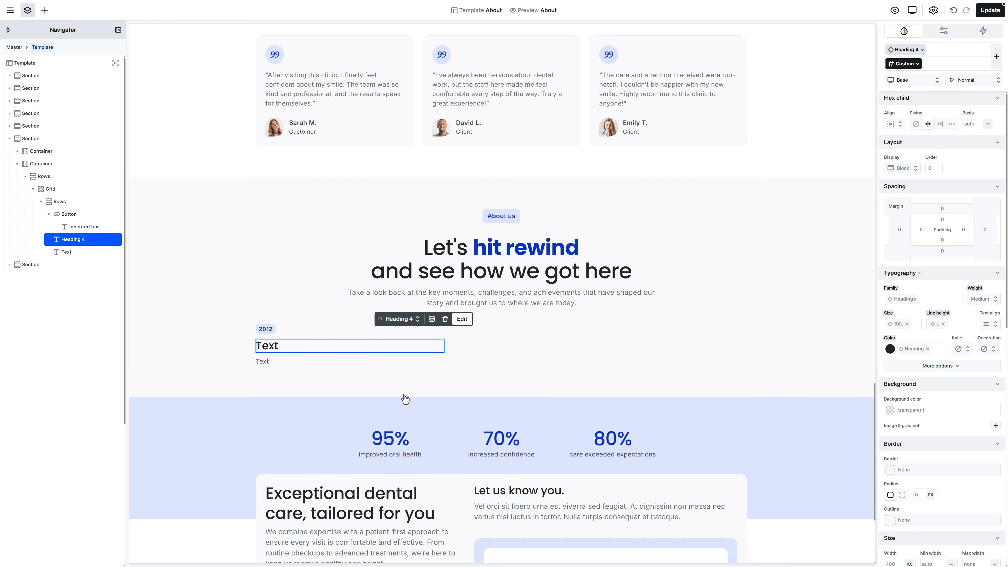
double_click(298, 348)
key("ctrl+v")
key("Escape")
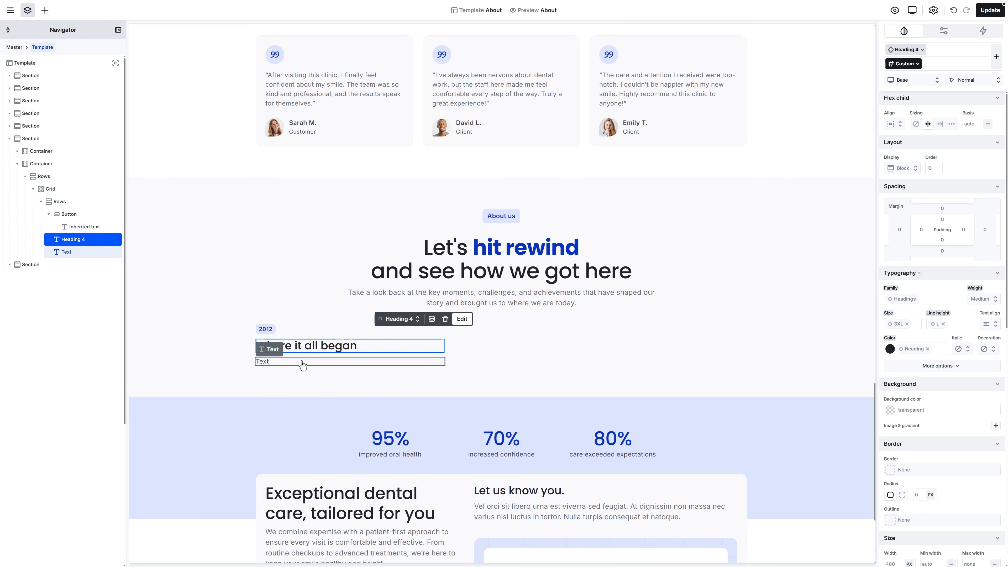
Step: Convert the second text to a Paragraph in size M and fill it with the BrightSmile Dental founding story
left_click(303, 364)
left_click(395, 320)
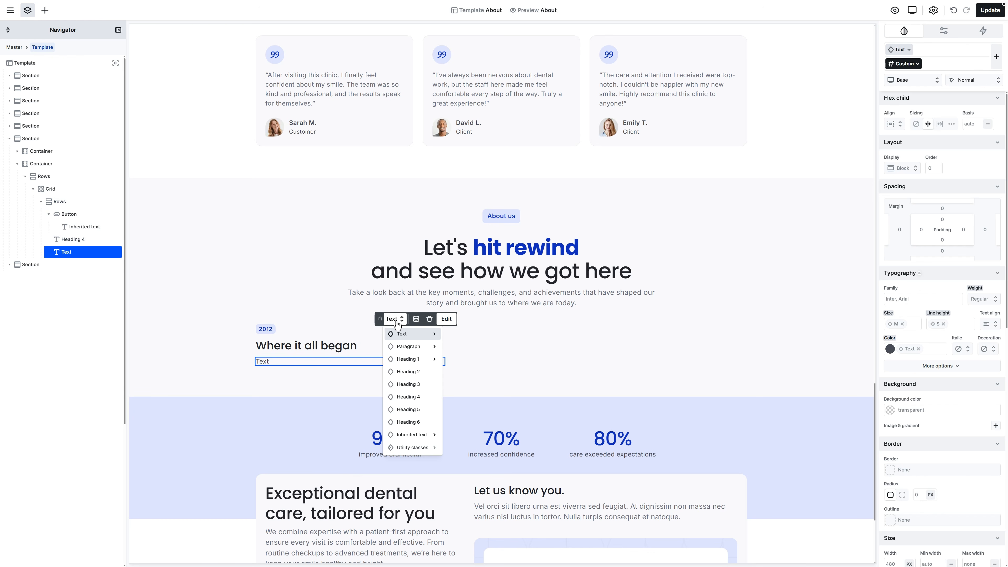
left_click(409, 346)
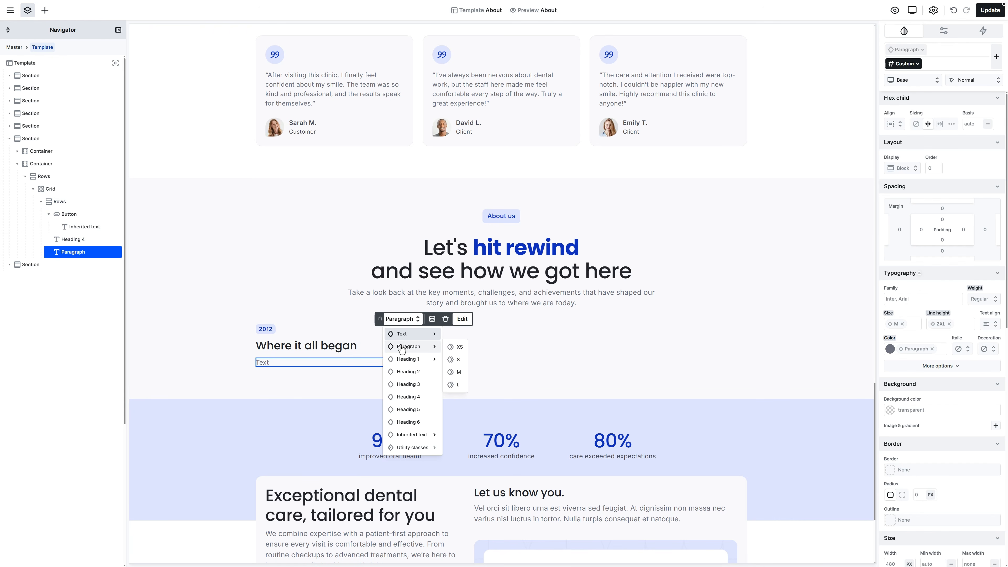
left_click(459, 373)
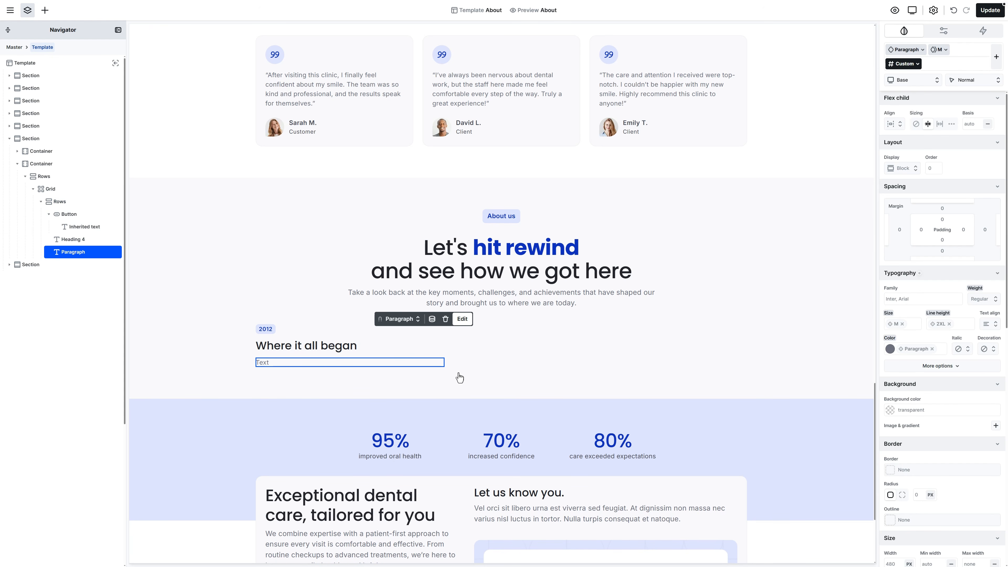
double_click(352, 363)
type("BrightSmile Dental was founded by Dr. Emma Carter and Dr. Michael Hayes, two colleagues passionate about patient care. Starting as a small clinic with two treatment rooms, they set out to create a welcoming dental experience for every patient.")
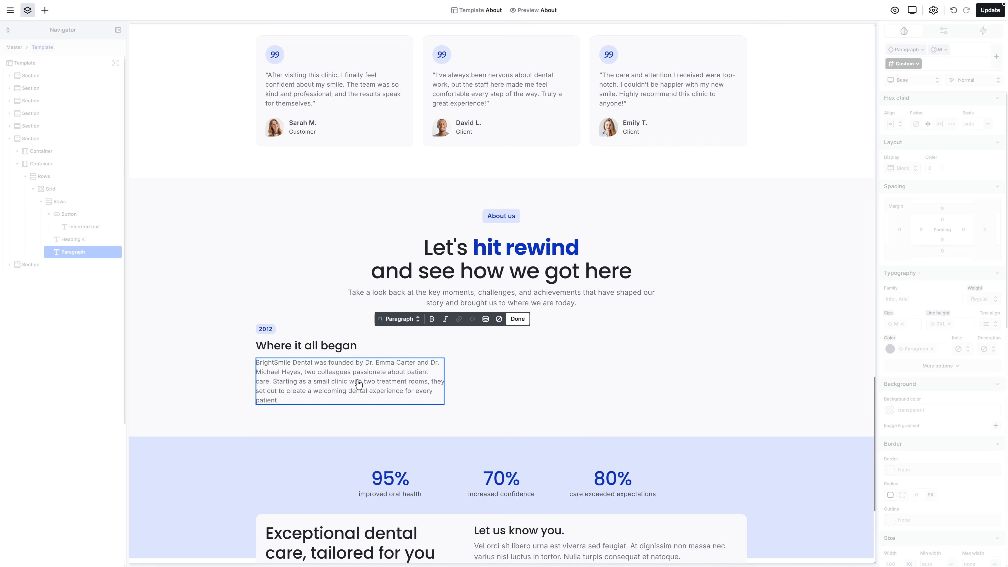
key("Escape")
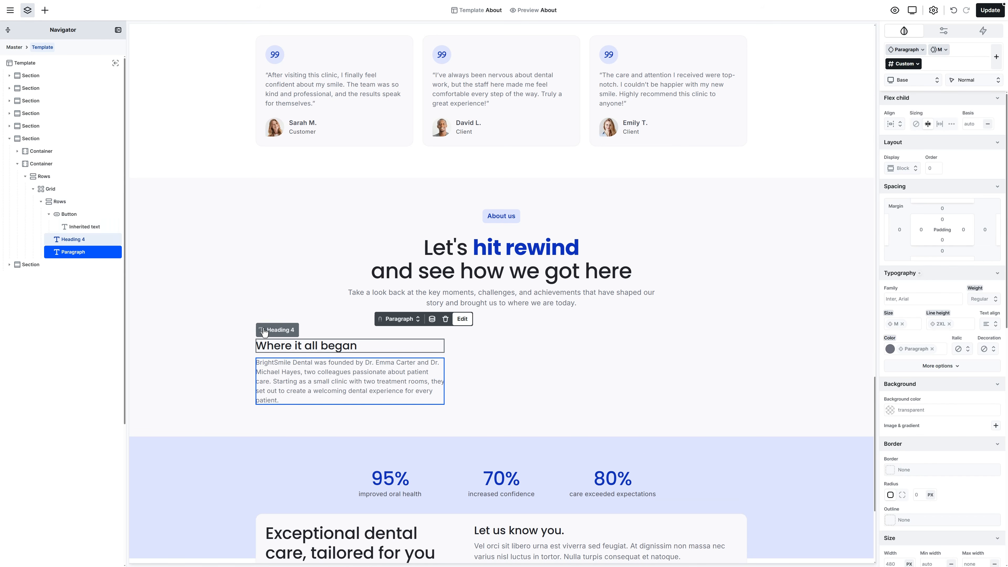
Step: Add a second Rows element to the Grid and insert an Icon inside it
left_click(41, 202)
left_click(54, 191)
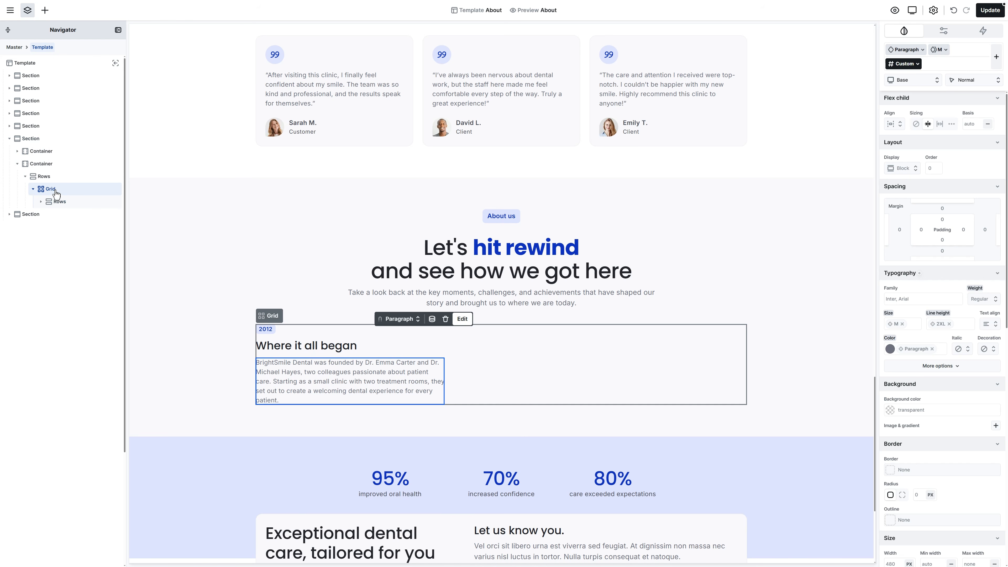
left_click(45, 10)
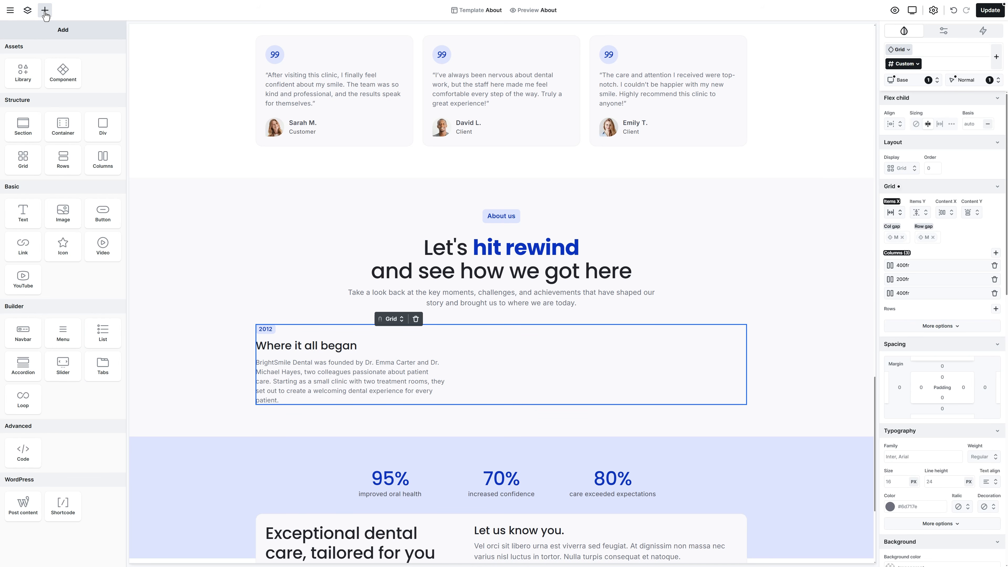
left_click(64, 158)
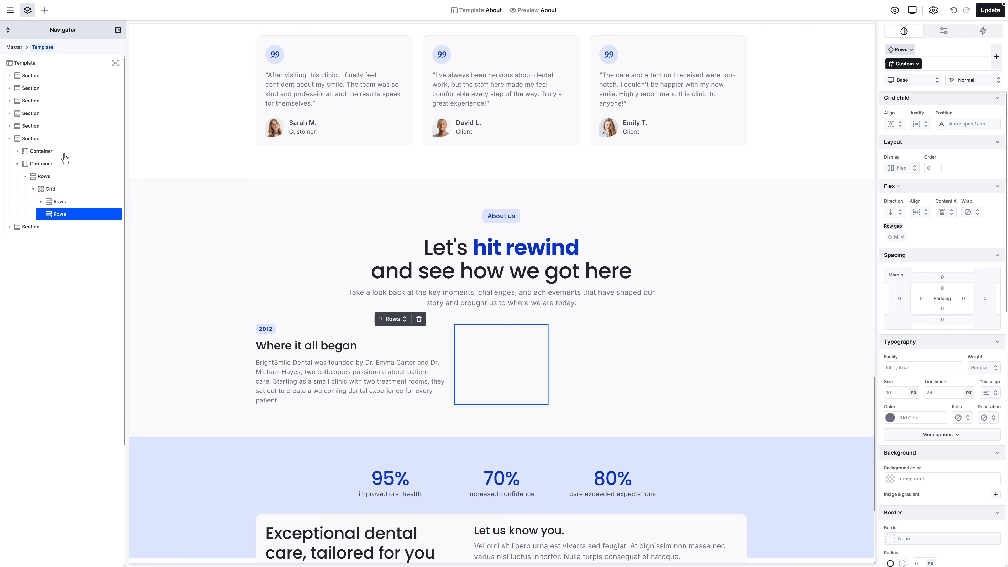
left_click(45, 10)
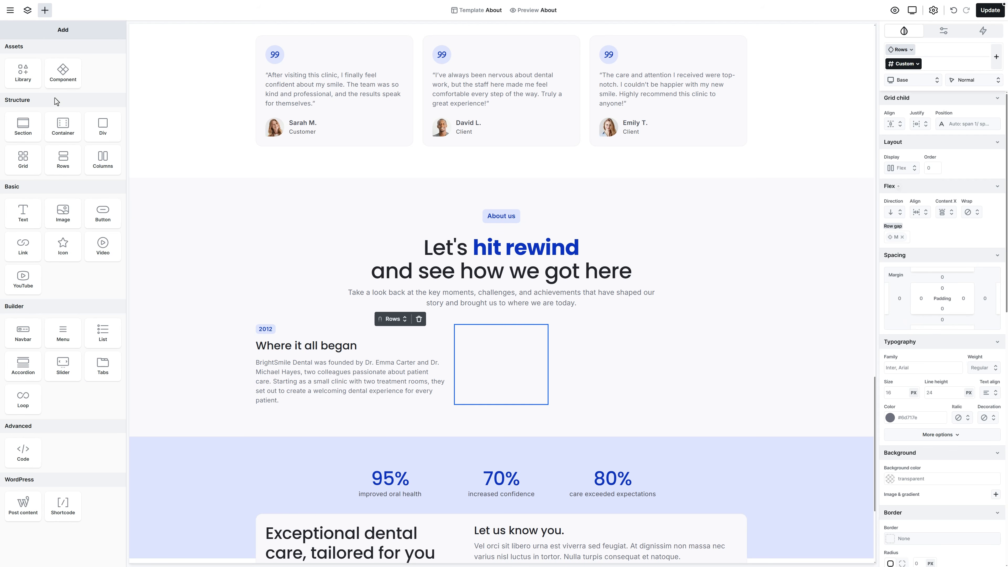
left_click(61, 248)
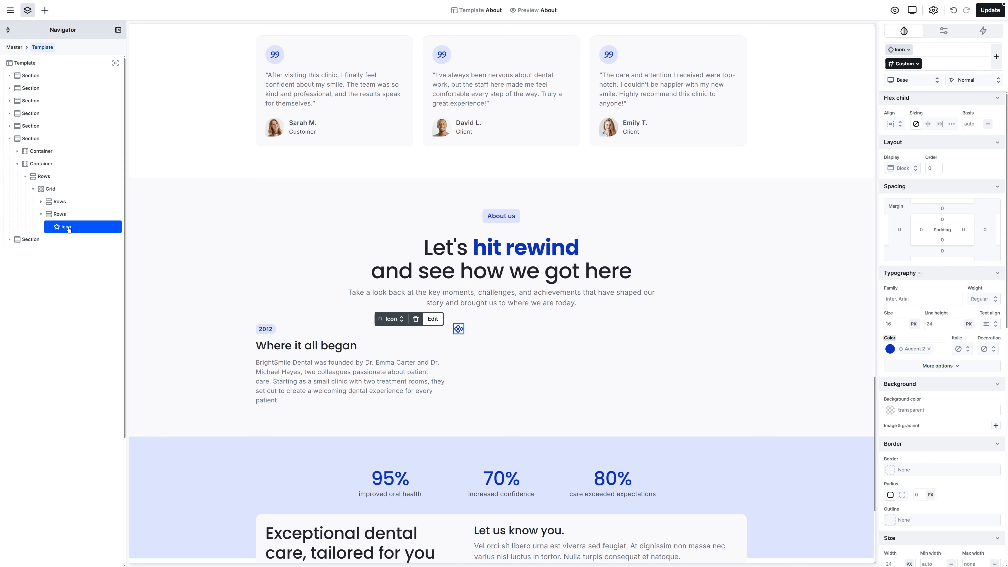
Step: Set the icon to the first house symbol in the General group and style it as a Secondary Icon box in size XL
double_click(68, 228)
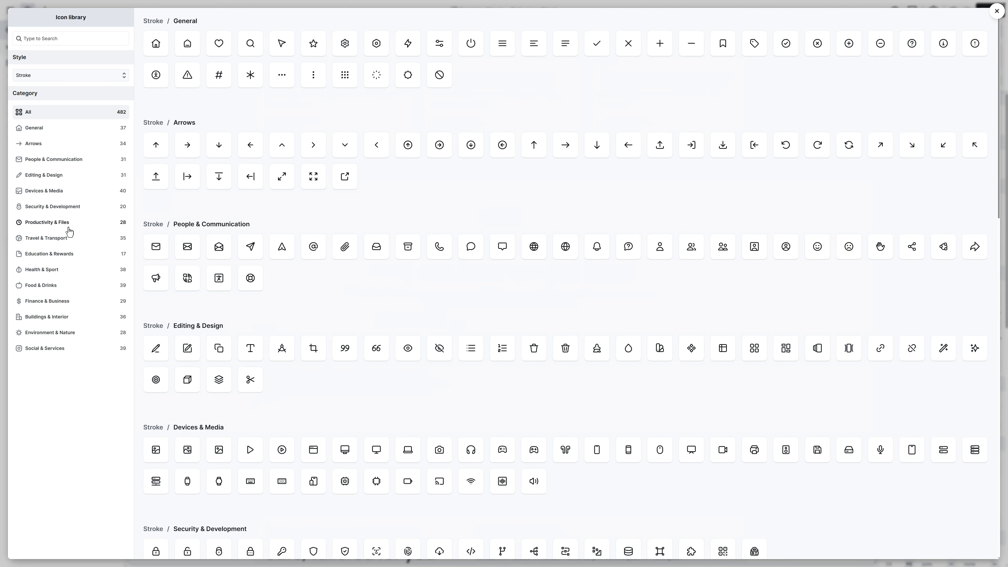
left_click(155, 44)
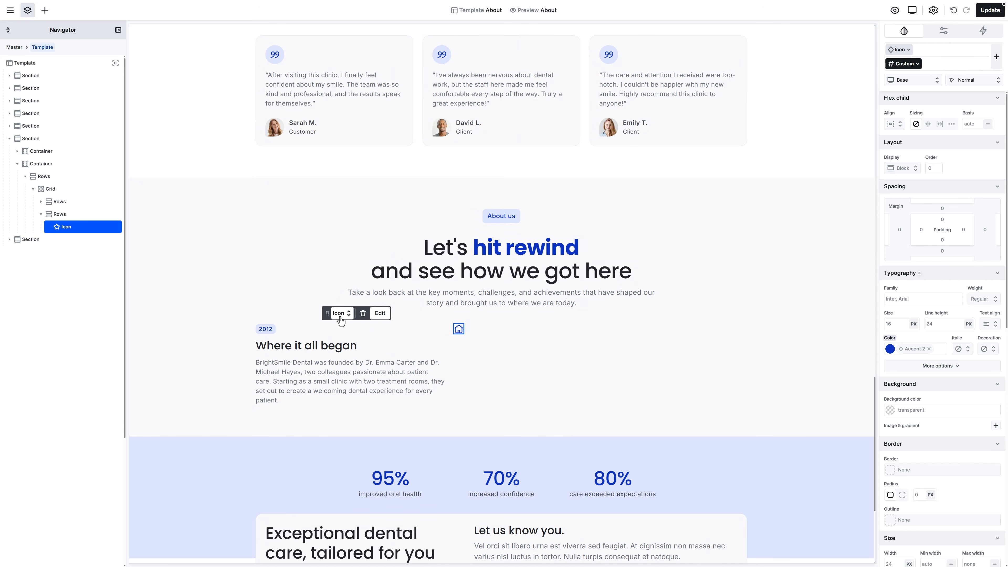
left_click(345, 317)
left_click(354, 341)
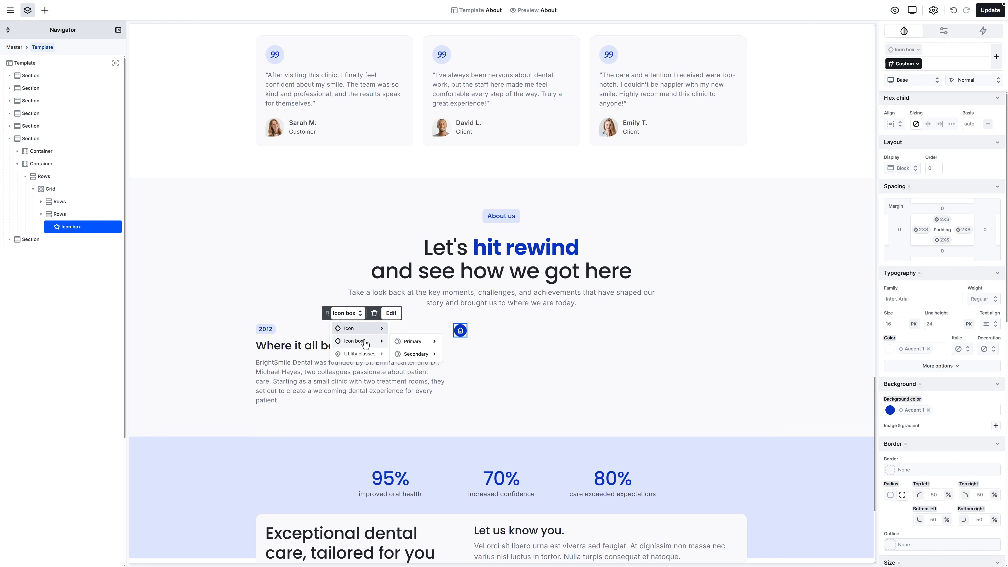
left_click(415, 354)
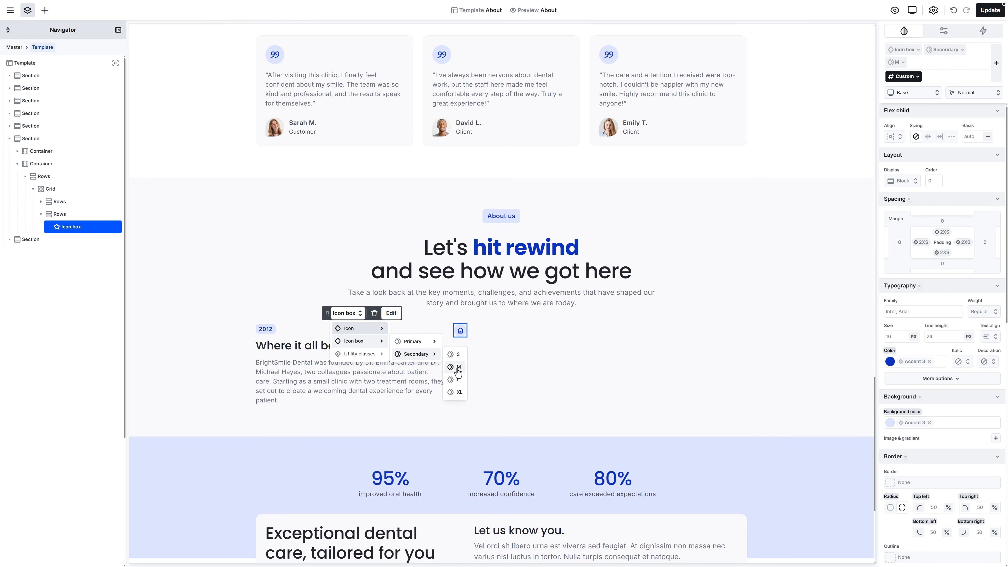
left_click(455, 392)
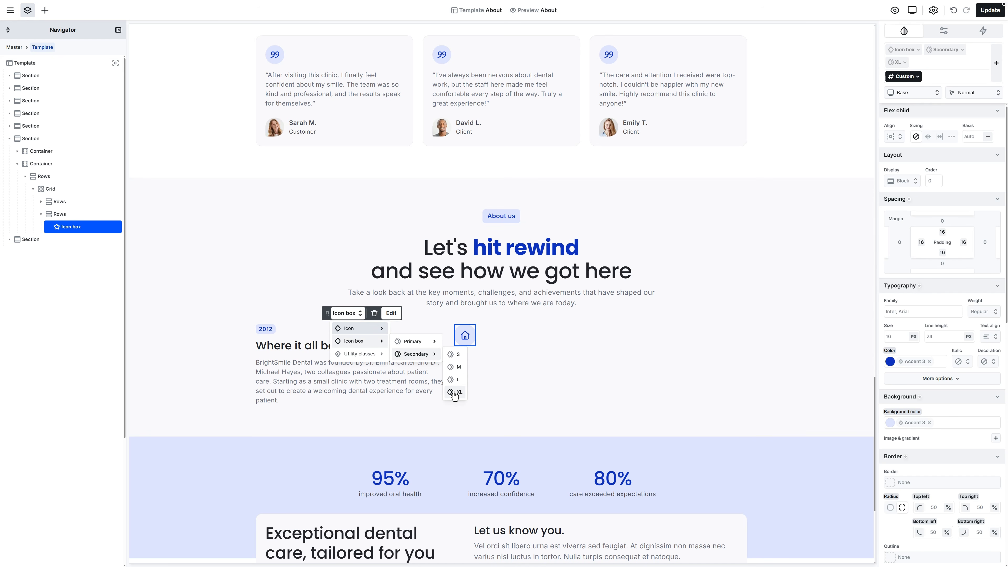
key("Escape")
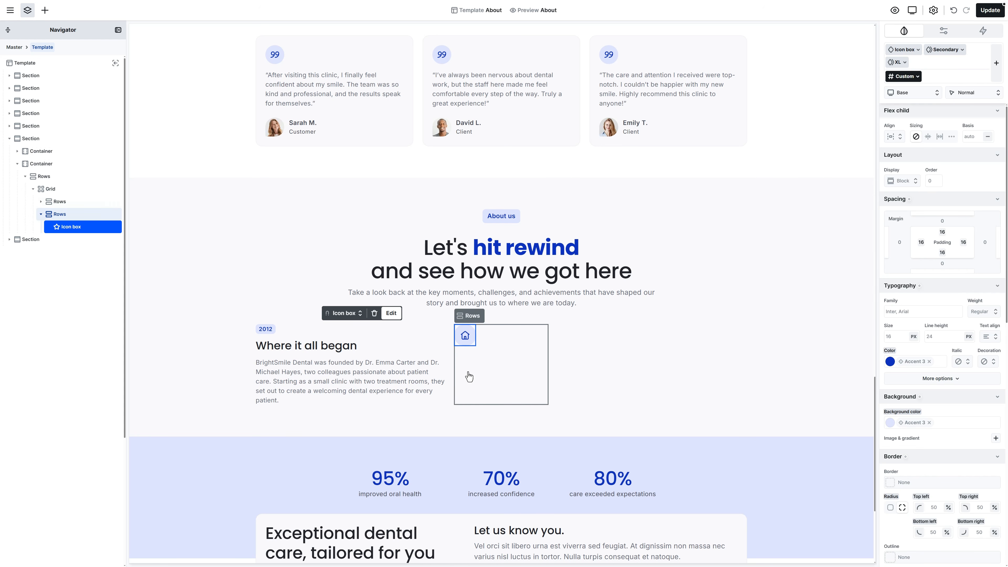
Step: Center the icon box horizontally in its column and give it a Sticky position with a top offset of 50vh
left_click(895, 136)
left_click(918, 182)
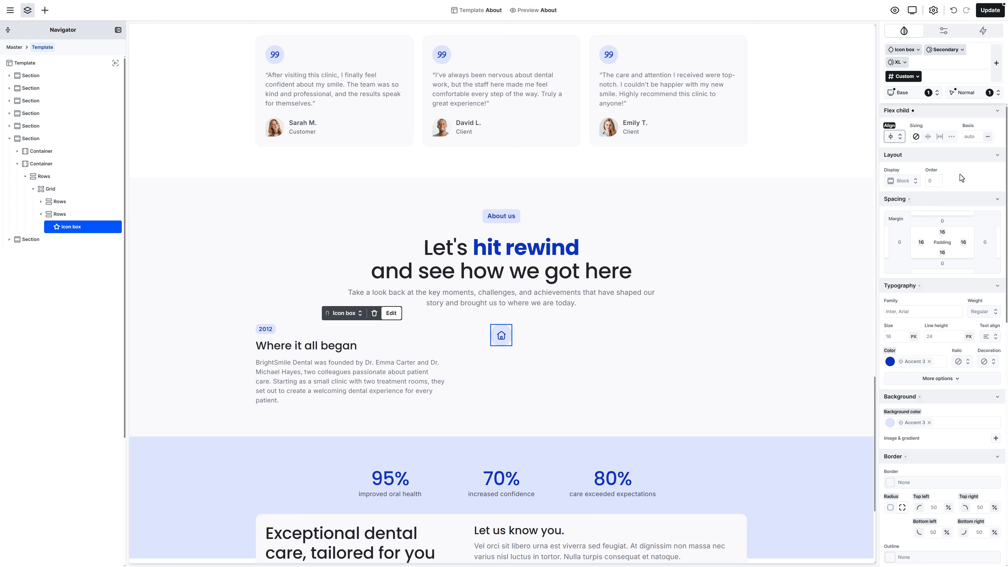
scroll(994, 332, "down", 10)
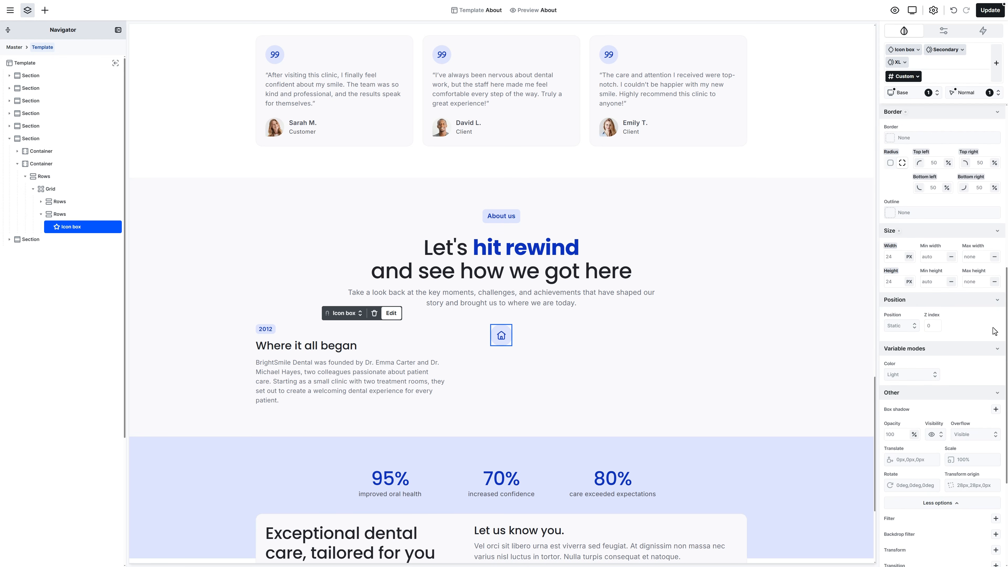
left_click(901, 326)
left_click(901, 392)
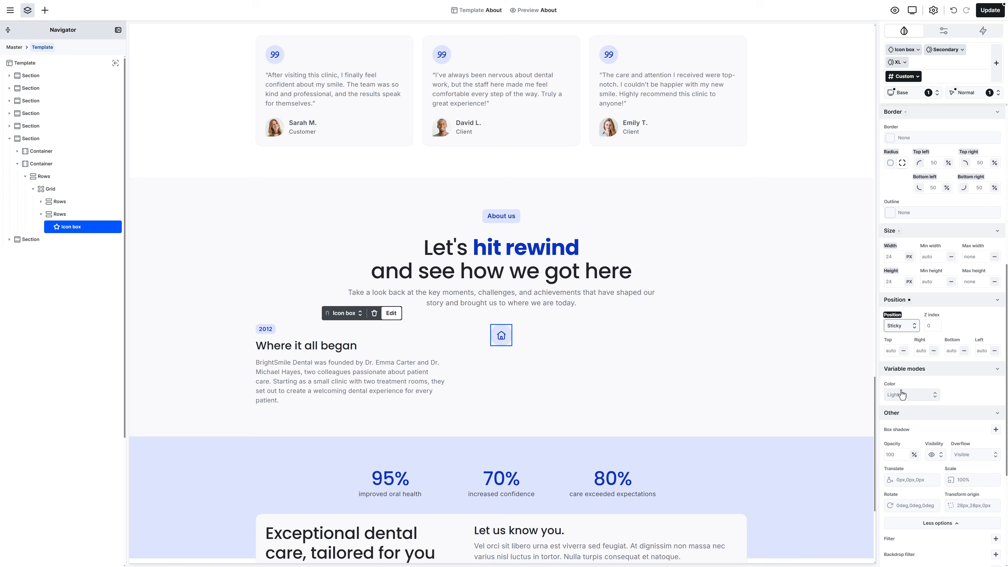
left_click(892, 351)
type("50")
type("vh")
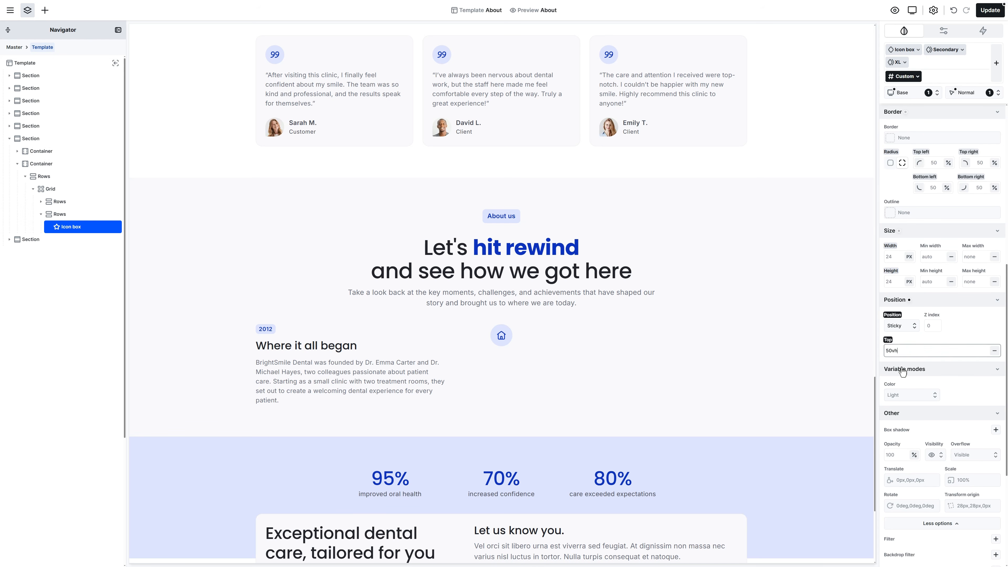
key("Return")
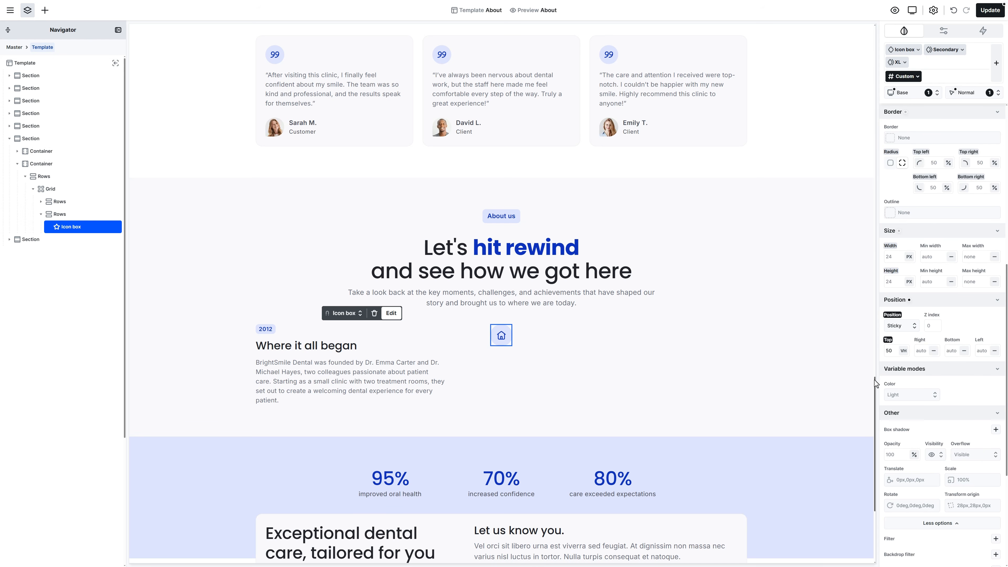
Step: Add an Image element to the Grid's third column and assign the dentist404 picture from the media library
mouse_move(875, 380)
left_mouse_down()
mouse_move(875, 412)
mouse_move(875, 389)
left_mouse_up()
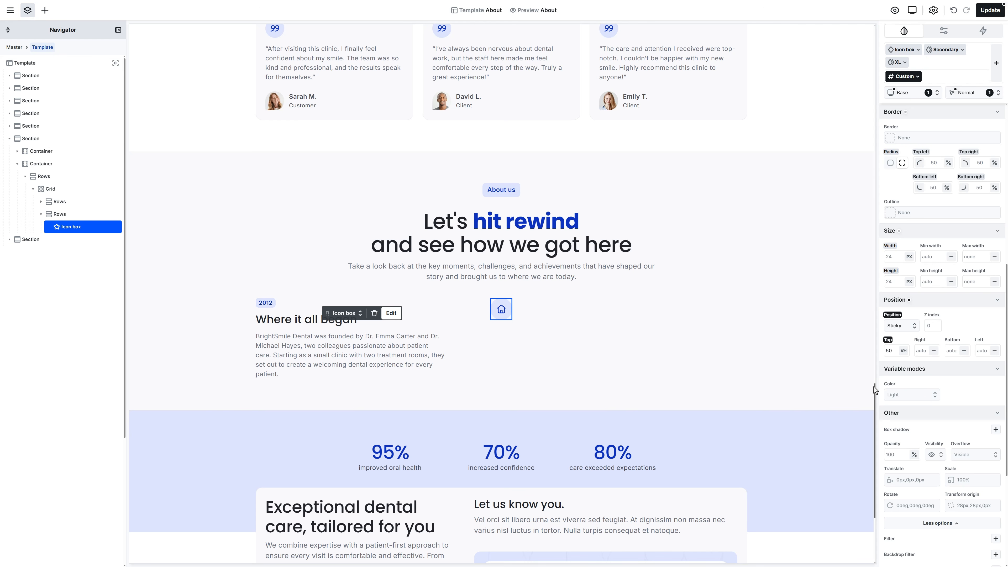
left_click(101, 194)
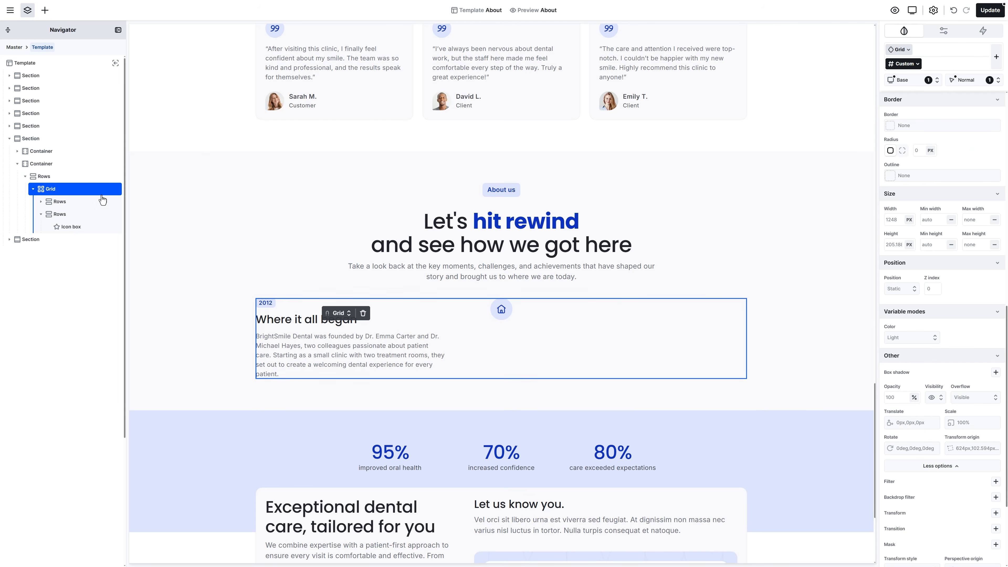
left_click(45, 10)
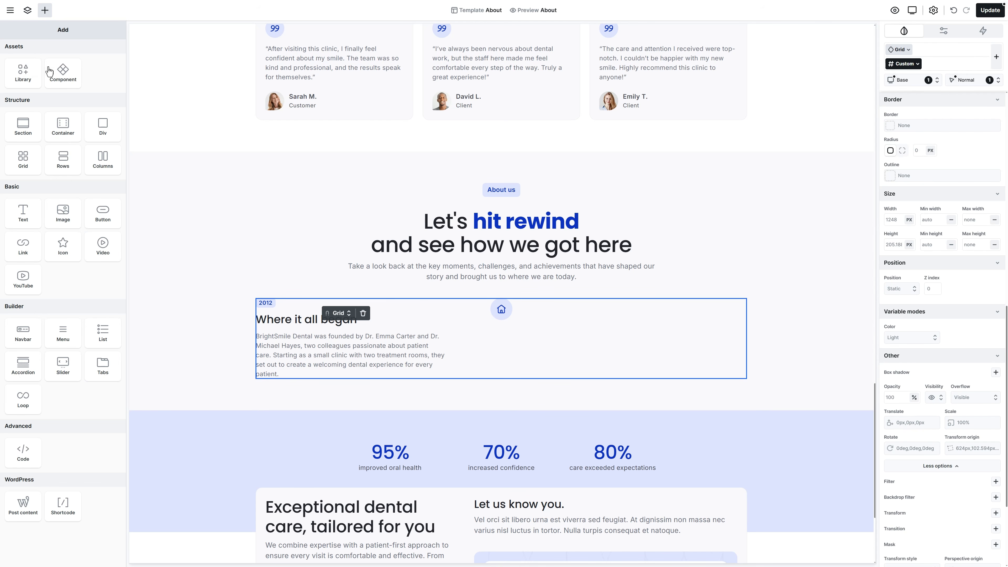
left_click(63, 214)
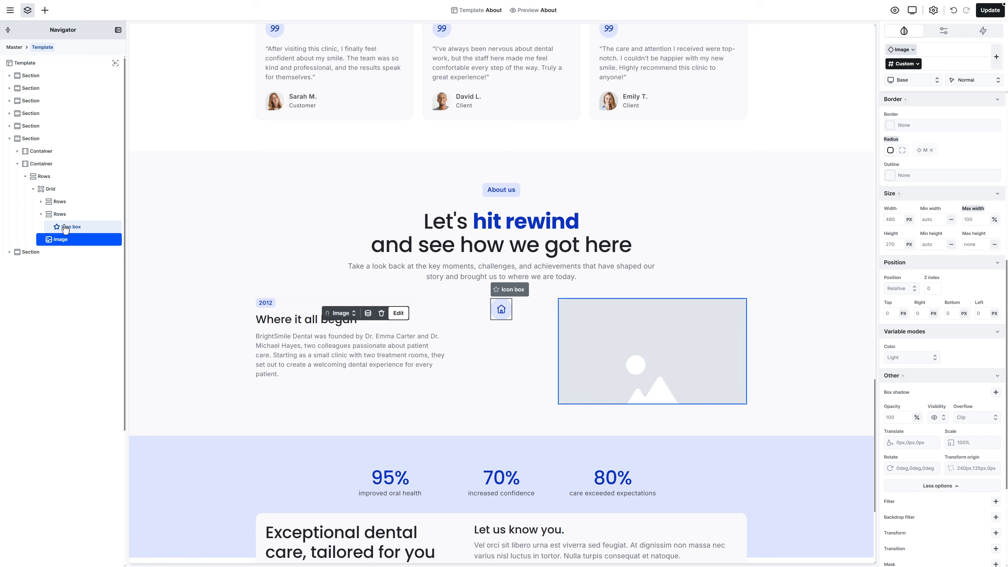
double_click(65, 239)
left_click(125, 112)
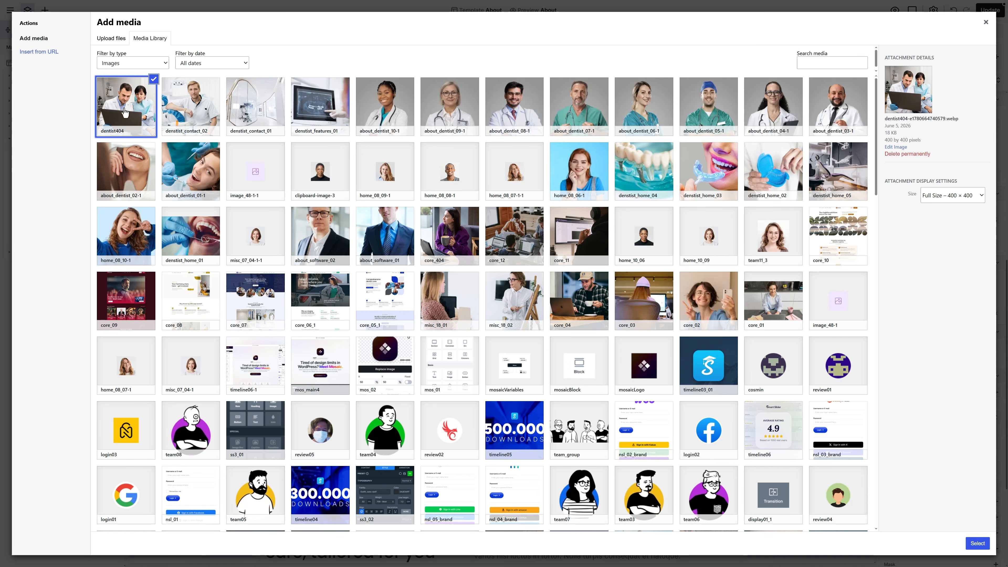
left_click(974, 543)
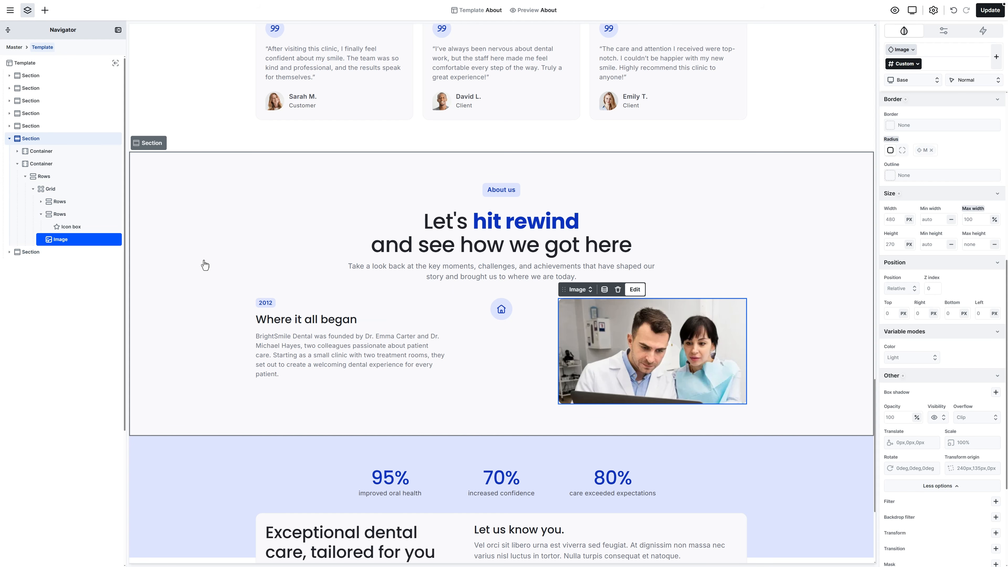
Step: Add a Scroll into view interaction to the Rows element holding the 2012 entry
left_click(102, 205)
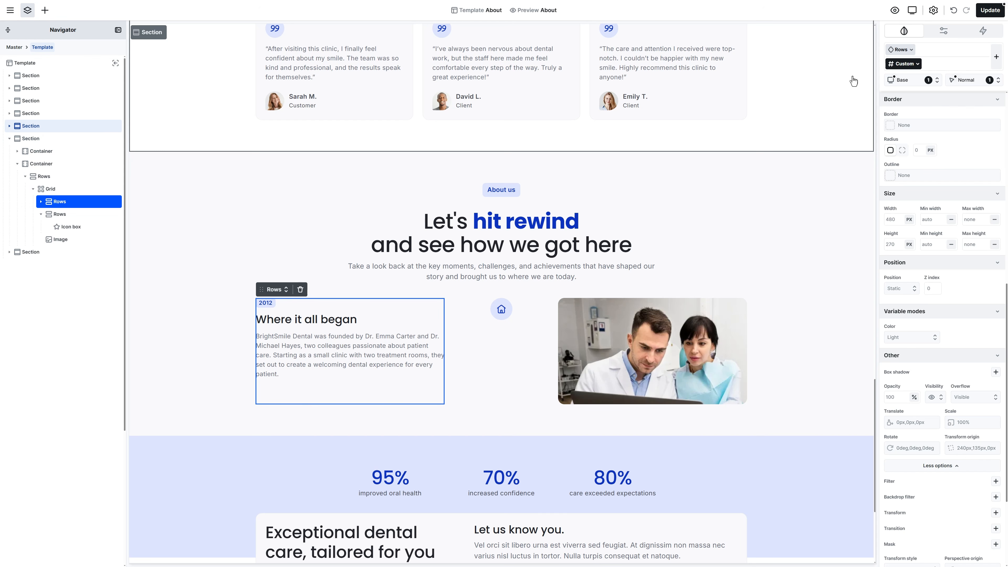
left_click(983, 32)
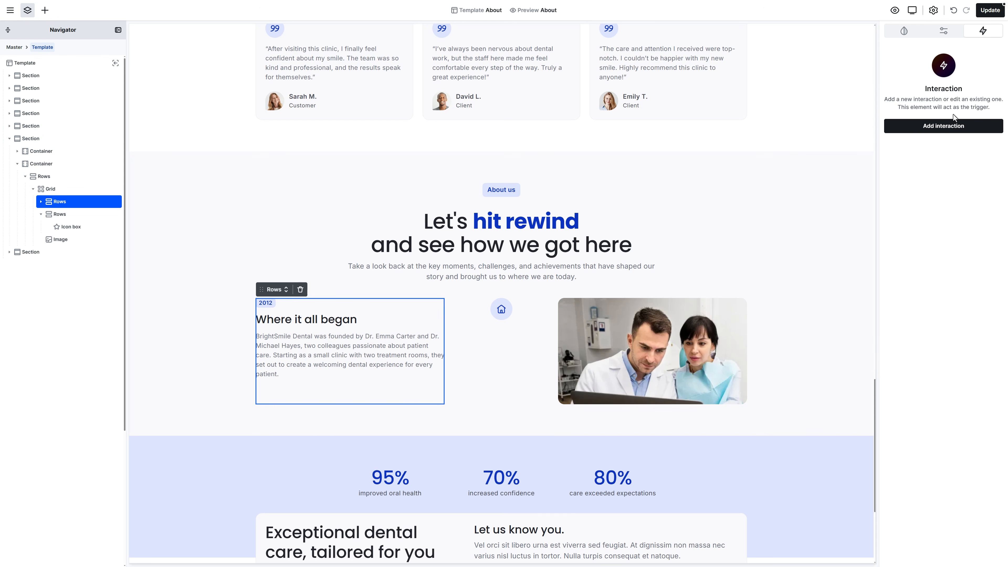
left_click(947, 130)
left_click(937, 156)
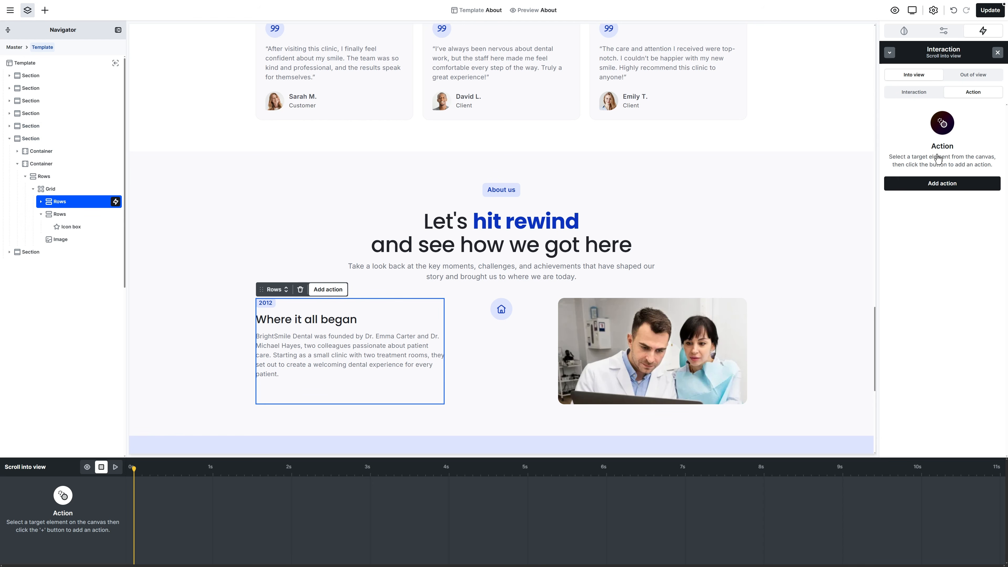
Step: Set the End condition of the Rows element's Scroll into view interaction to Bottom of the page
left_click(914, 95)
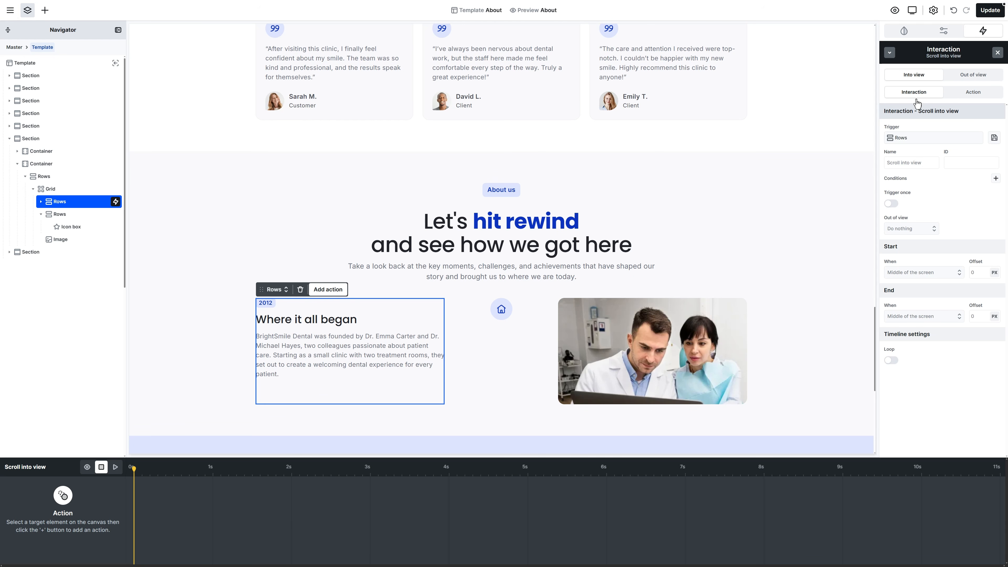
left_click(929, 316)
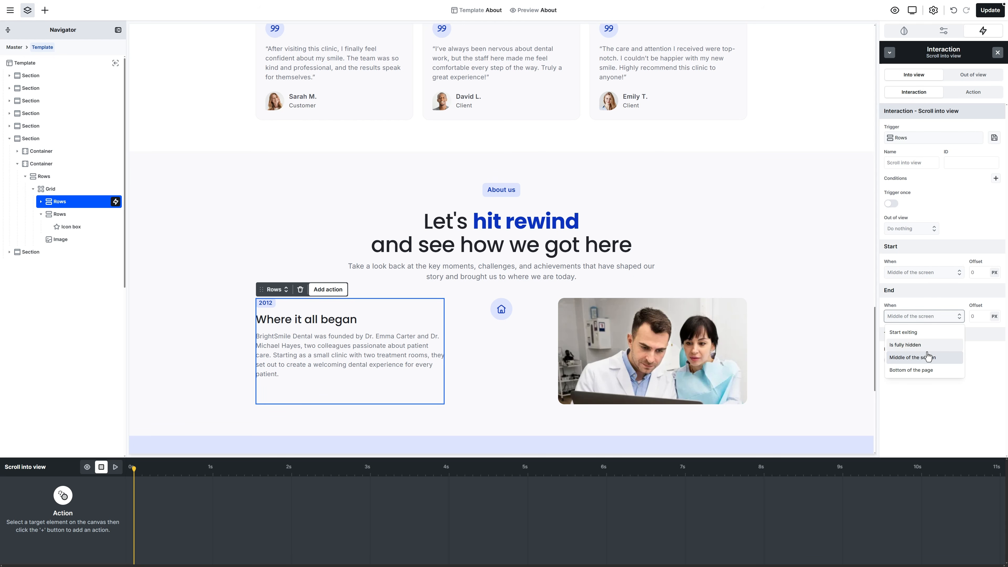
left_click(925, 370)
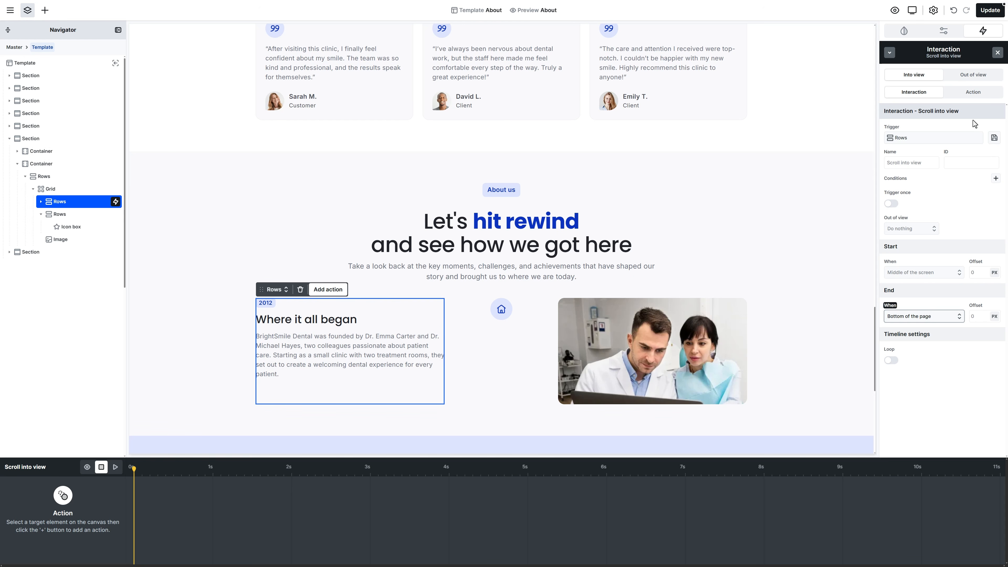
Step: Add an Opacity animation from 25% to 100% to the 2012 Rows element's Into view state and preview it
left_click(975, 94)
left_click(950, 183)
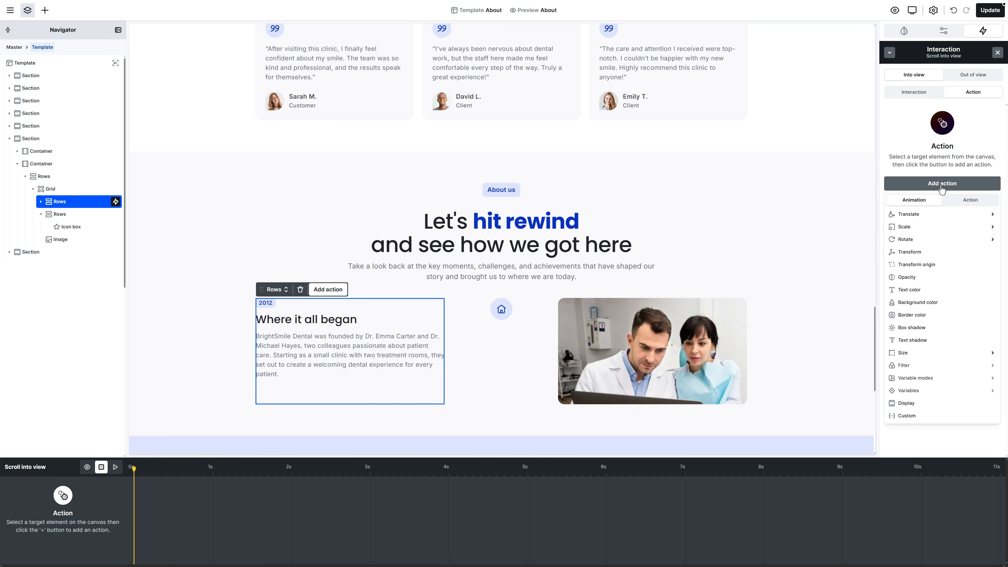
left_click(924, 277)
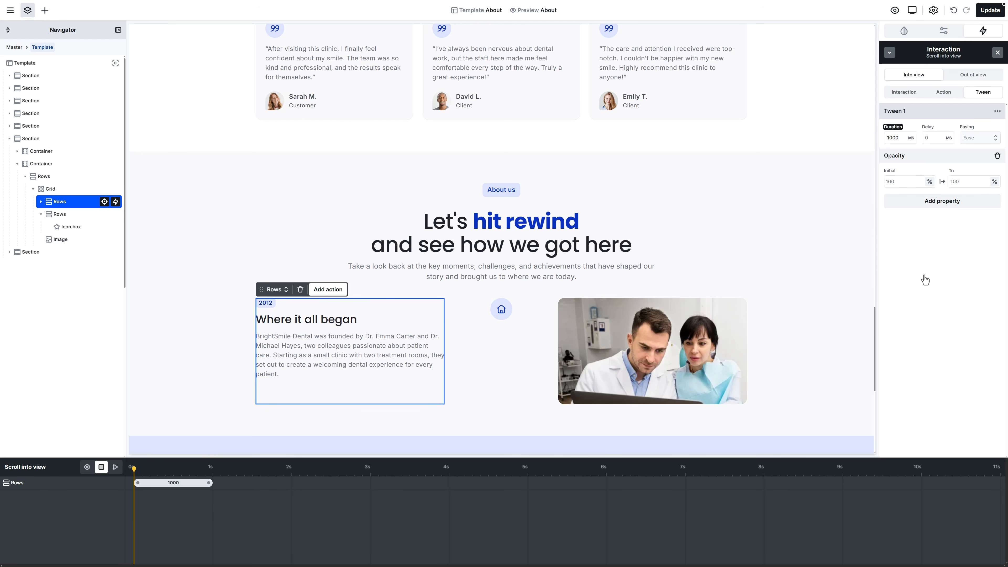
left_click(914, 182)
type("25")
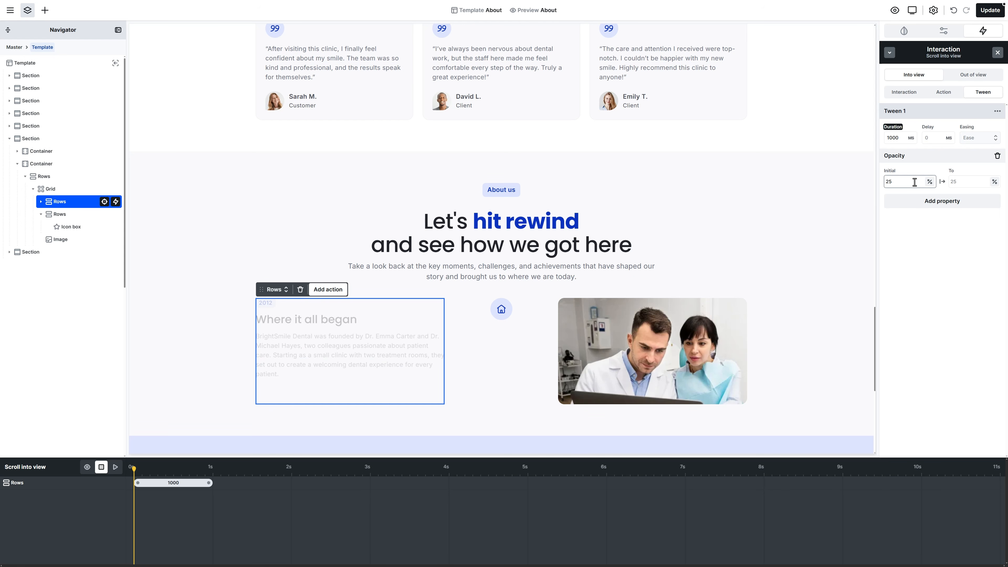
left_click(977, 182)
type("100")
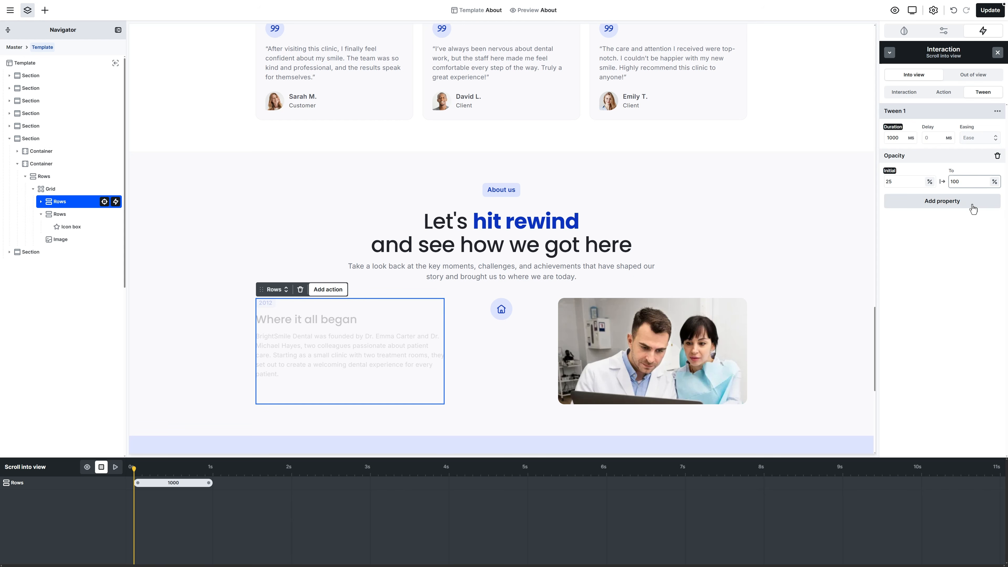
left_click(967, 221)
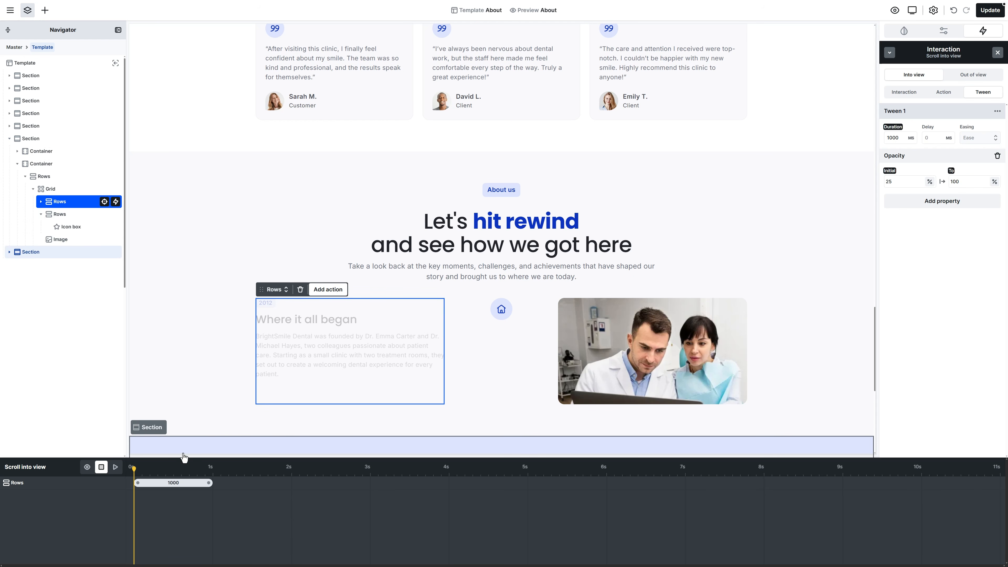
left_click(115, 467)
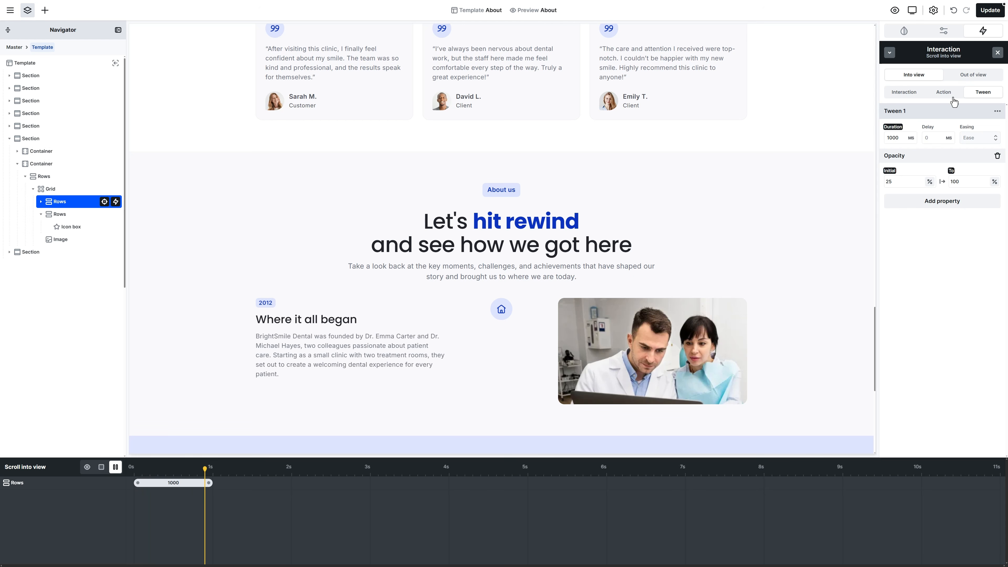
Step: Duplicate the Rows element's Into view actions to its Out of view state and set the ending opacity to 25%
left_click(973, 79)
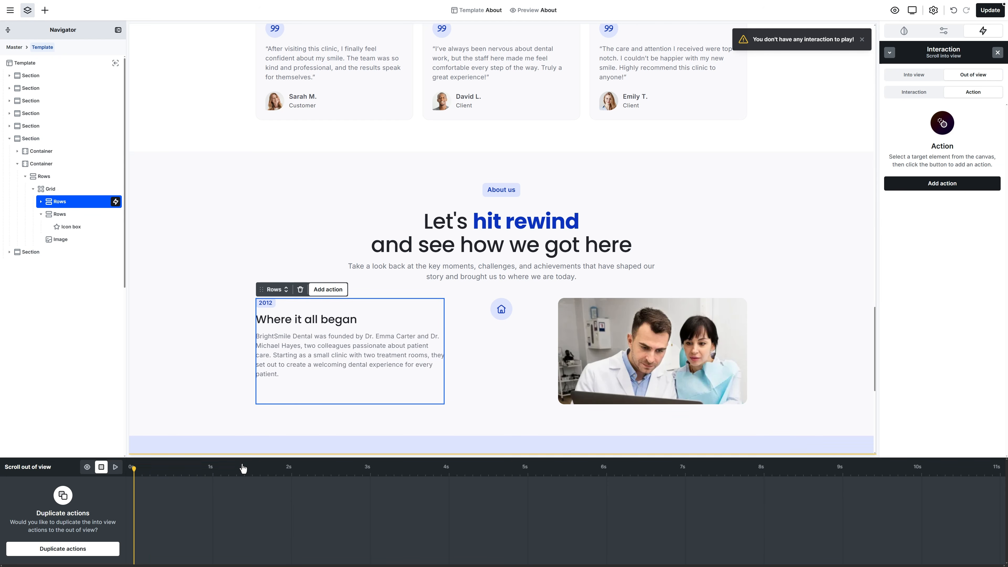
left_click(71, 549)
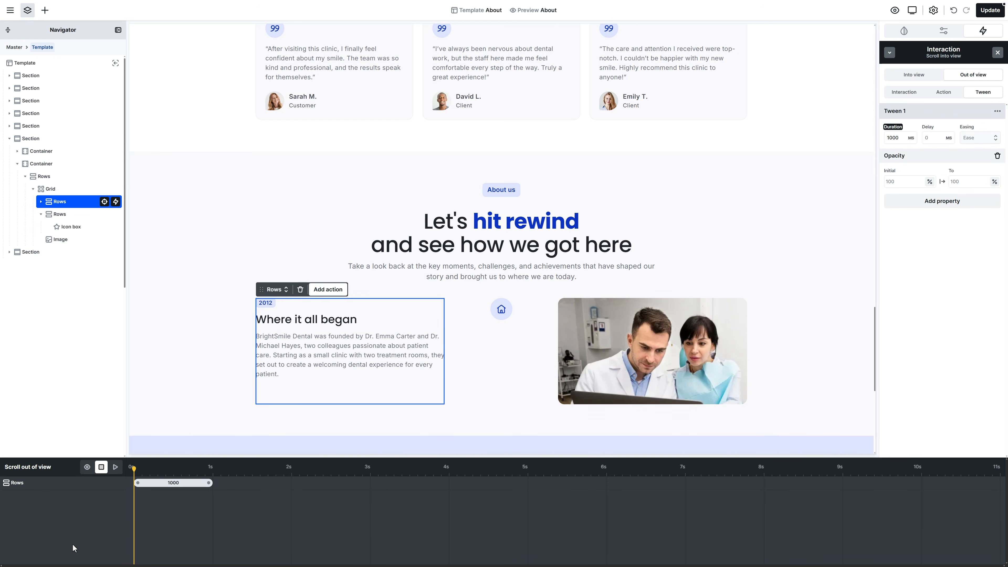
left_click(977, 181)
double_click(977, 180)
type("25")
key("Return")
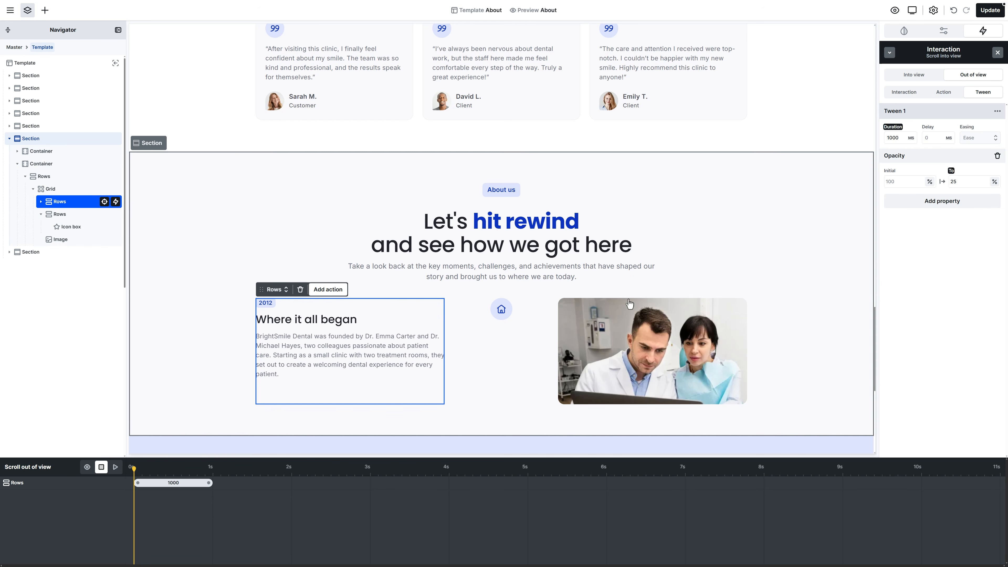
Step: Add a Scroll into view interaction to the icon box with its End condition set to Bottom of the page
left_click(502, 314)
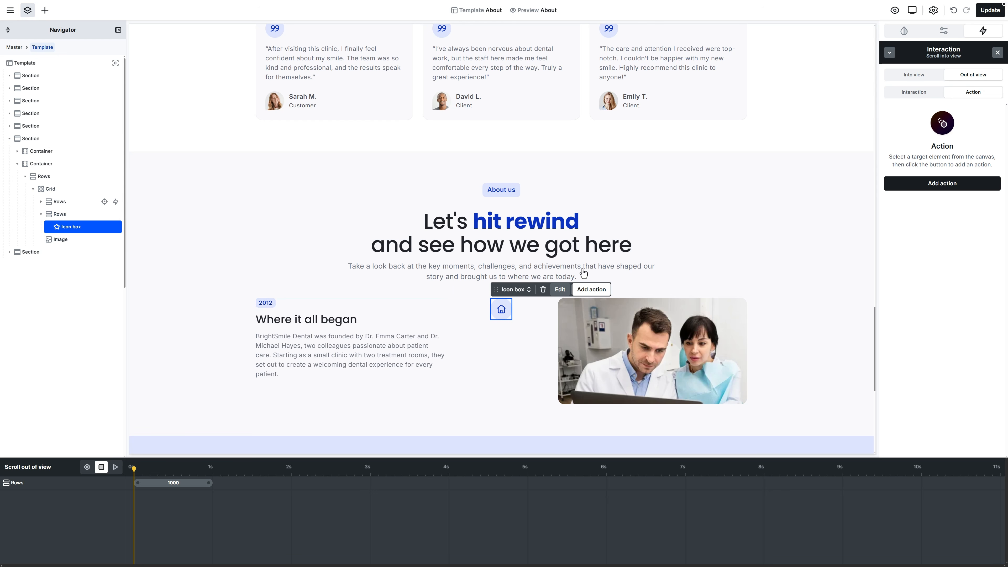
left_click(995, 54)
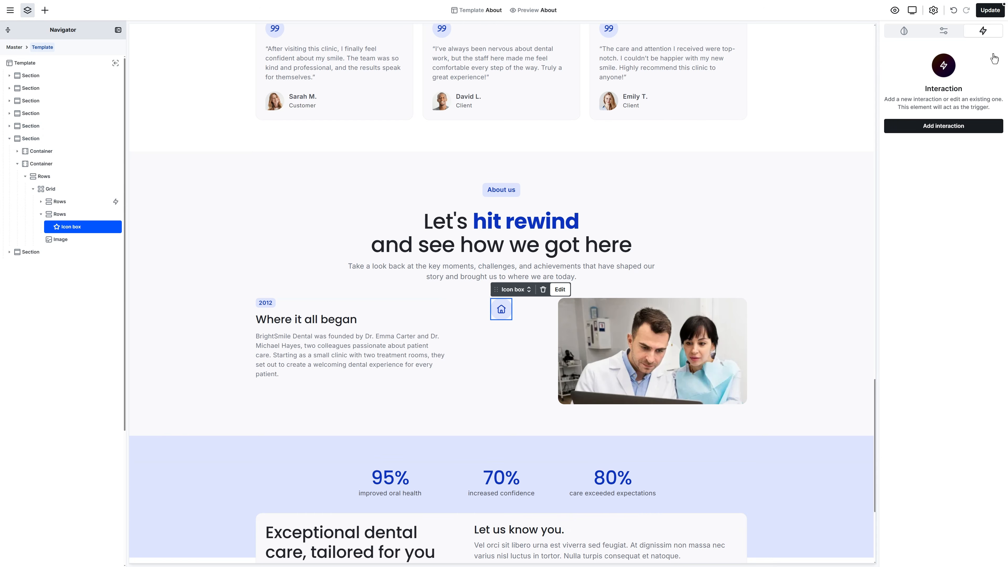
left_click(945, 128)
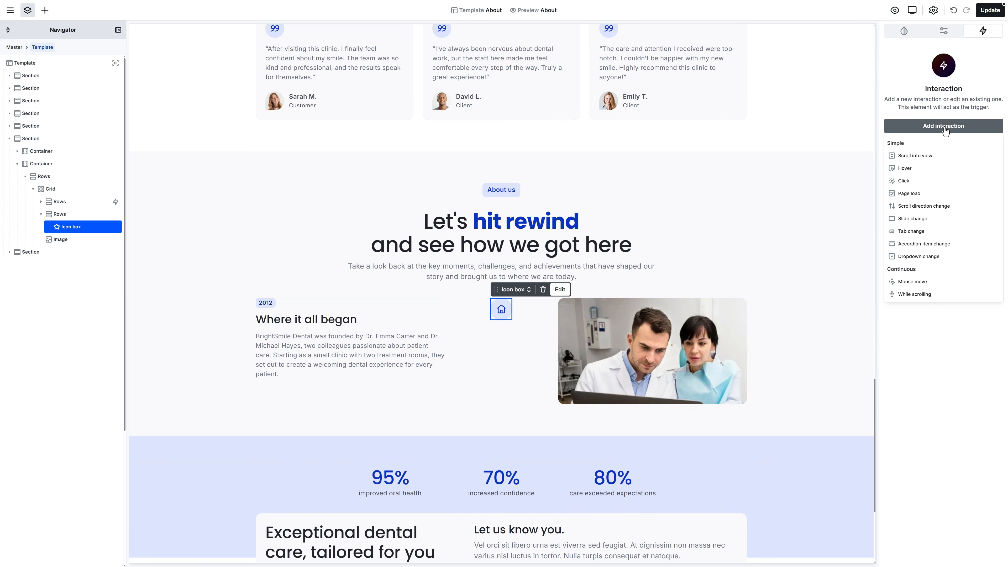
left_click(933, 159)
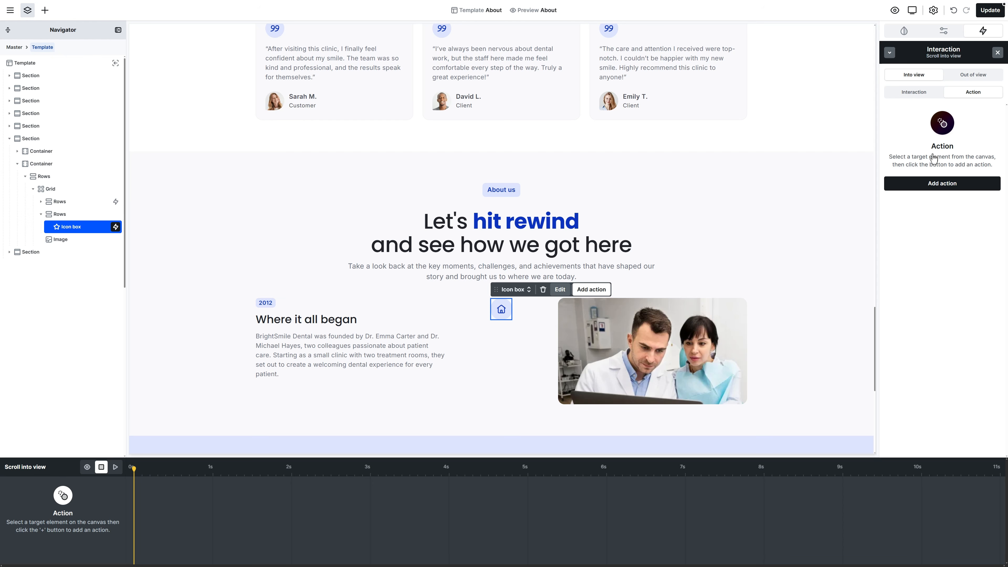
left_click(913, 94)
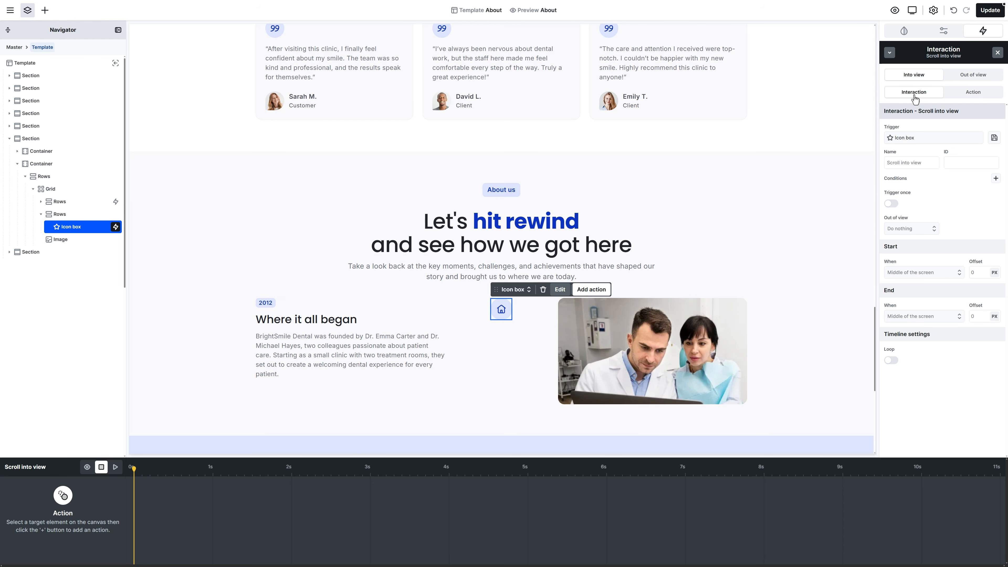
left_click(919, 316)
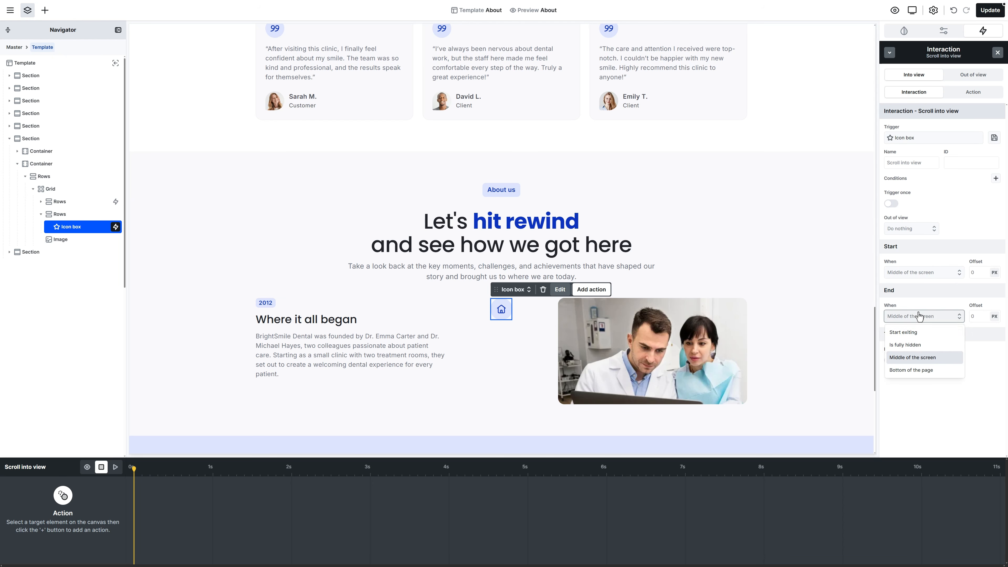
left_click(934, 371)
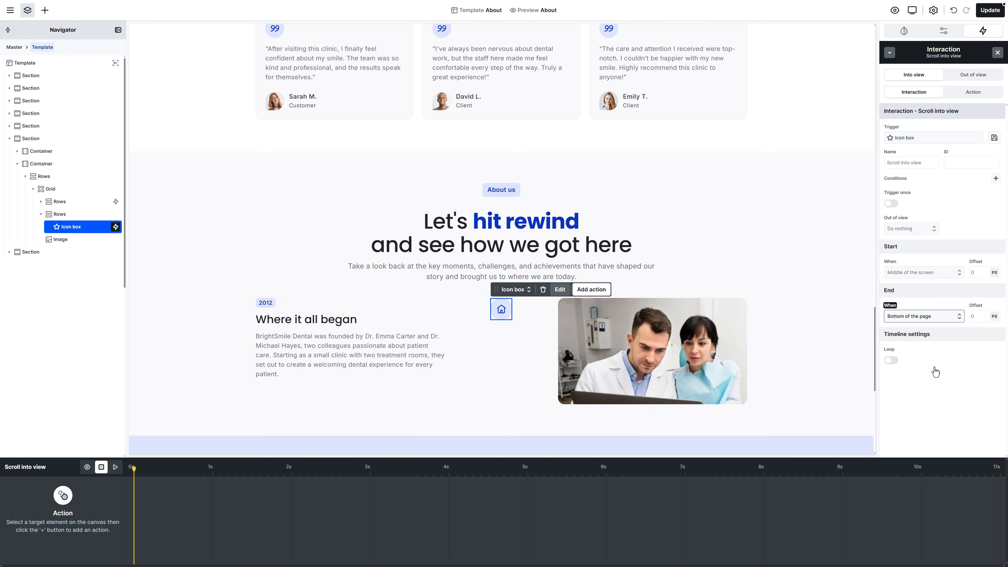
Step: Add a Text color animation to the icon box's Into view state, ending at the Accent 1 text color variable
left_click(979, 93)
left_click(947, 184)
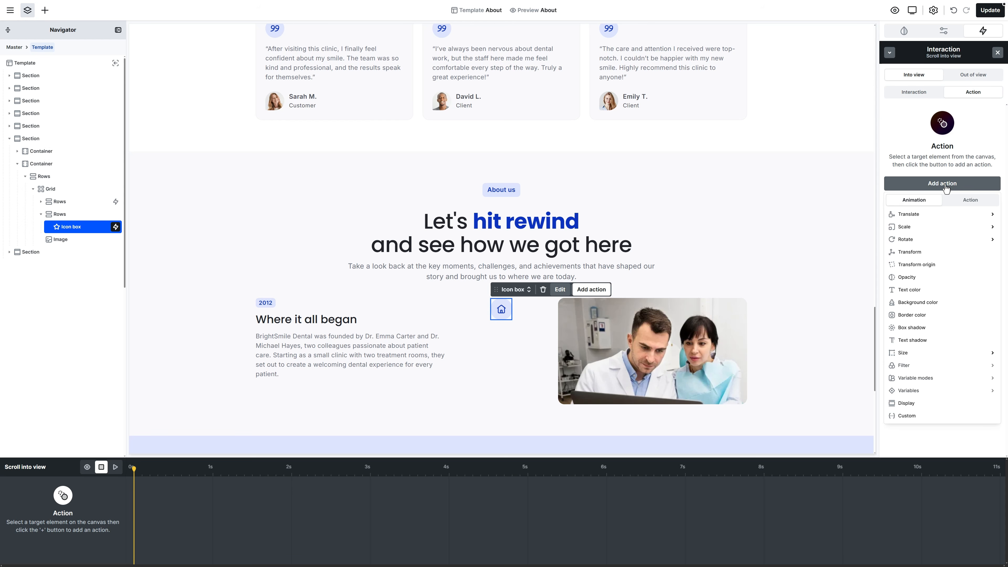
mouse_move(941, 238)
left_click(931, 291)
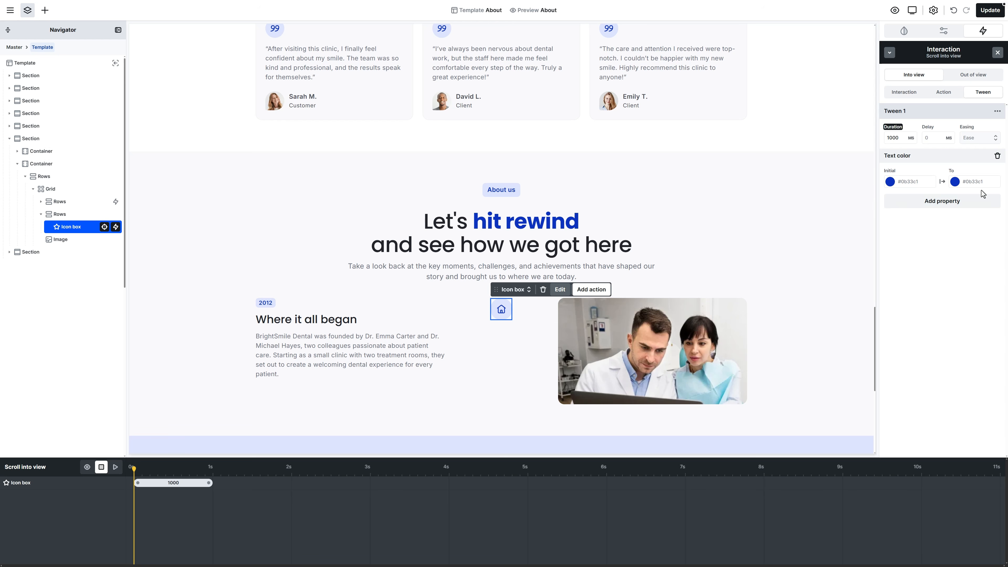
left_click(998, 177)
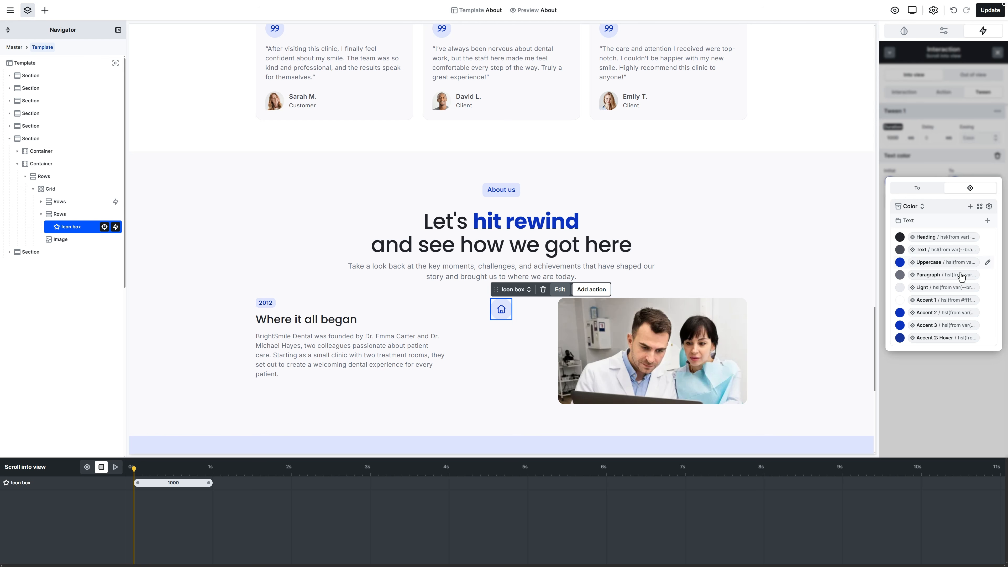
left_click(952, 304)
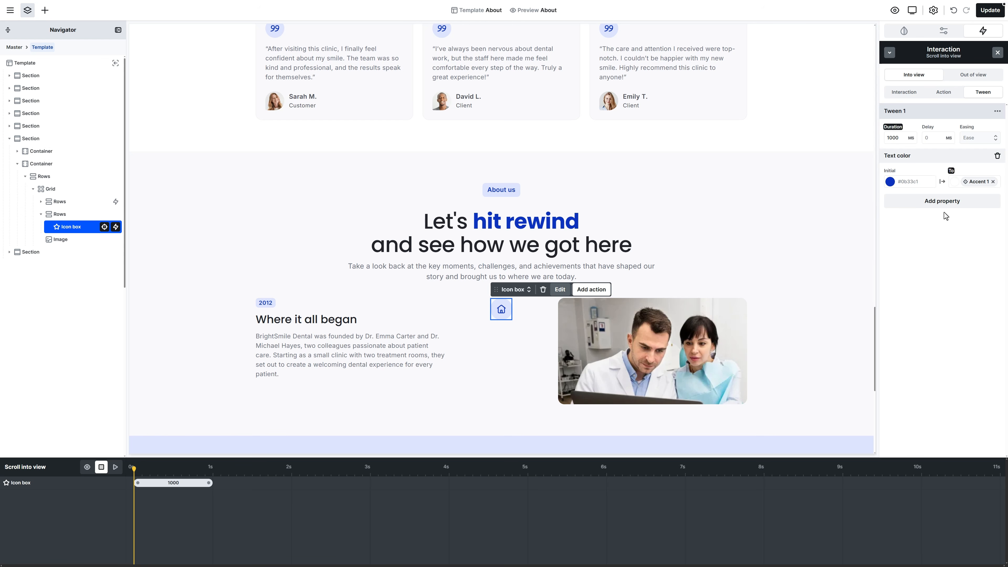
Step: Add a Background color property ending at Accent 1 to the icon box's tween, preview it, and shorten its duration to 300 ms
left_click(943, 203)
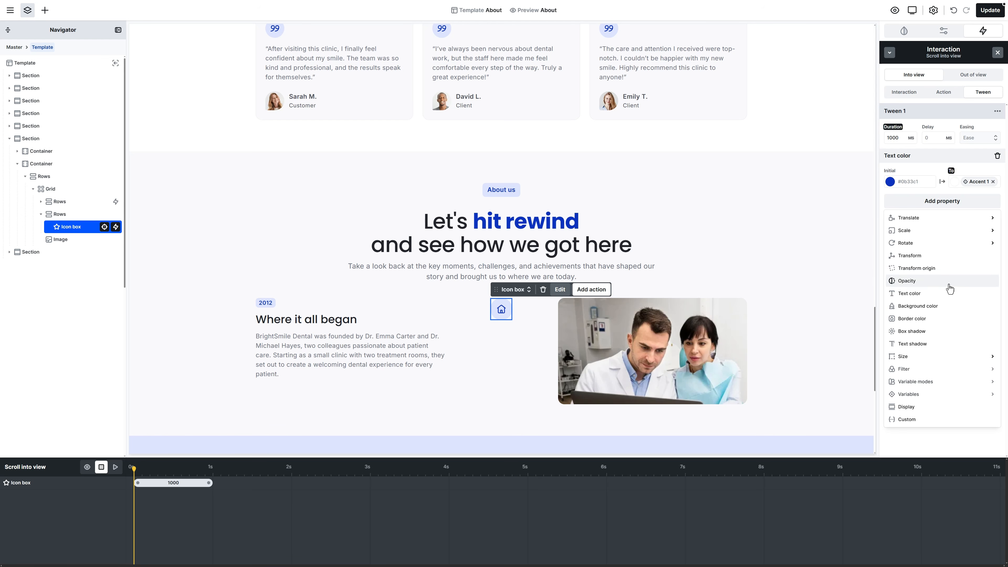
left_click(948, 306)
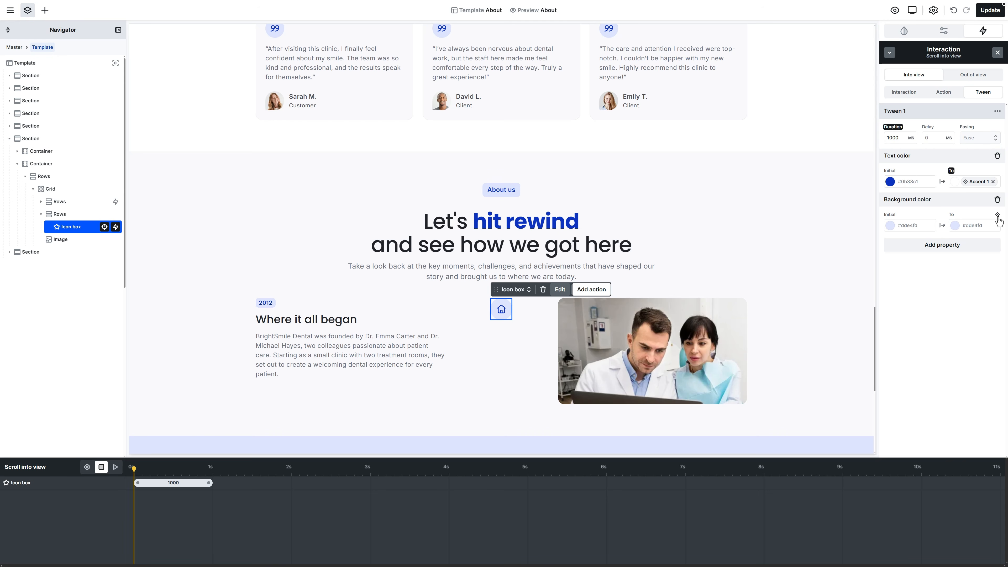
left_click(997, 215)
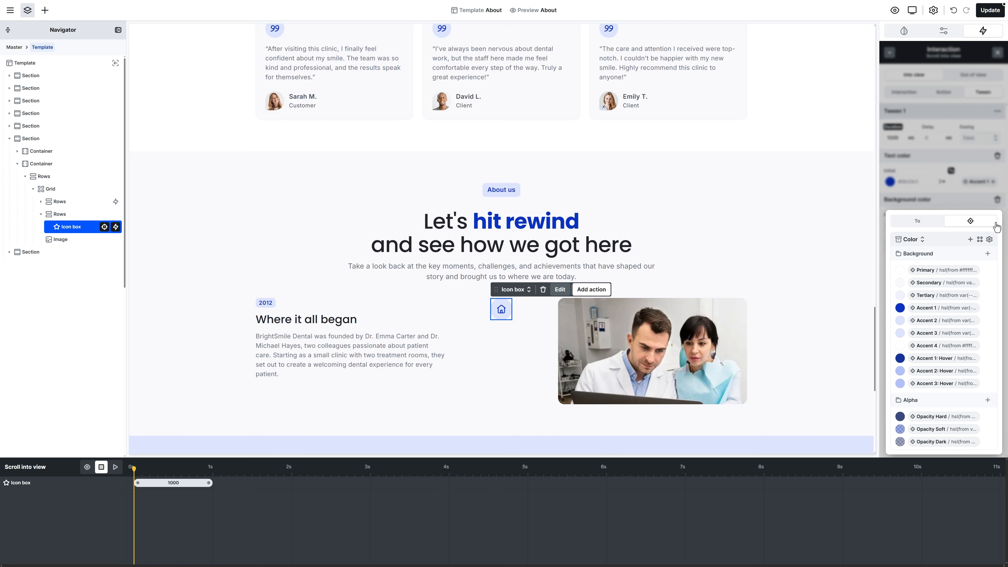
left_click(942, 309)
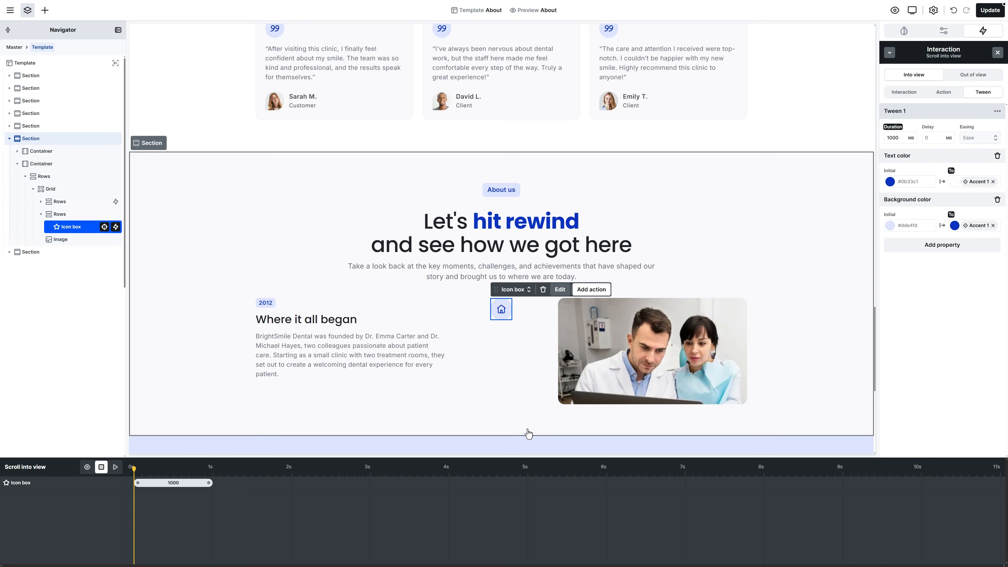
left_click(116, 467)
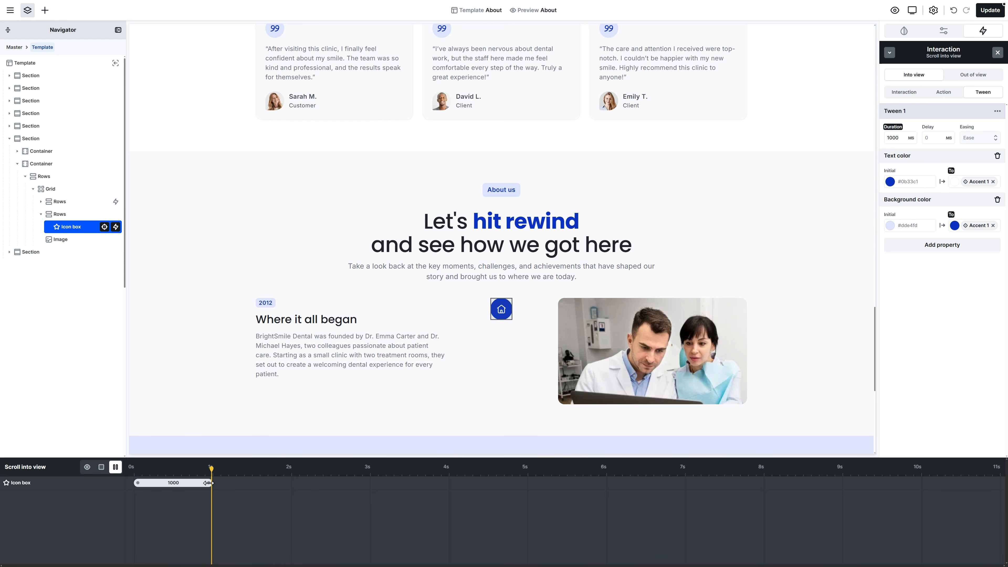
left_click_drag(207, 483, 149, 484)
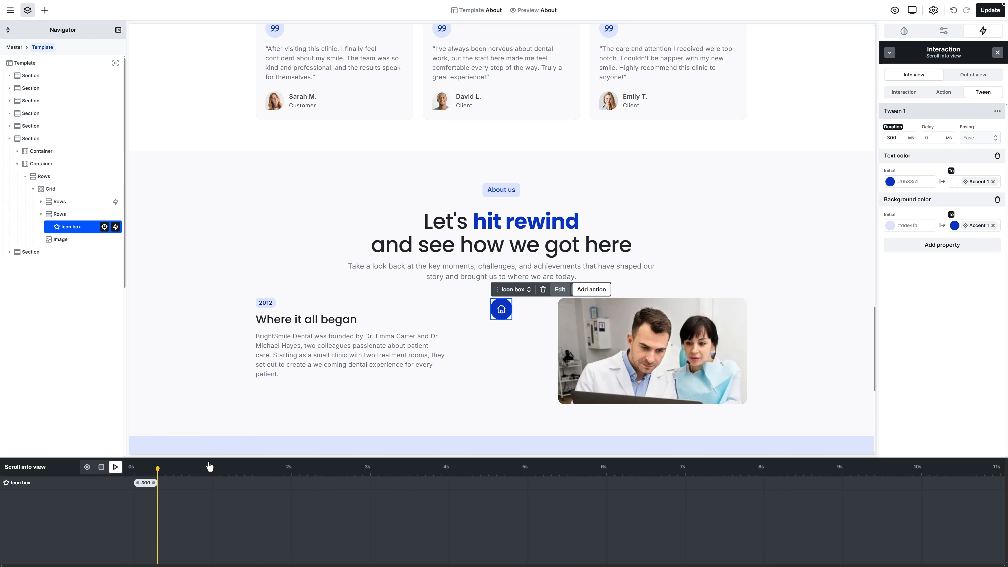
Step: Duplicate the icon box's actions to its Out of view state and set both ending text and background colors to Accent 3
left_click(972, 75)
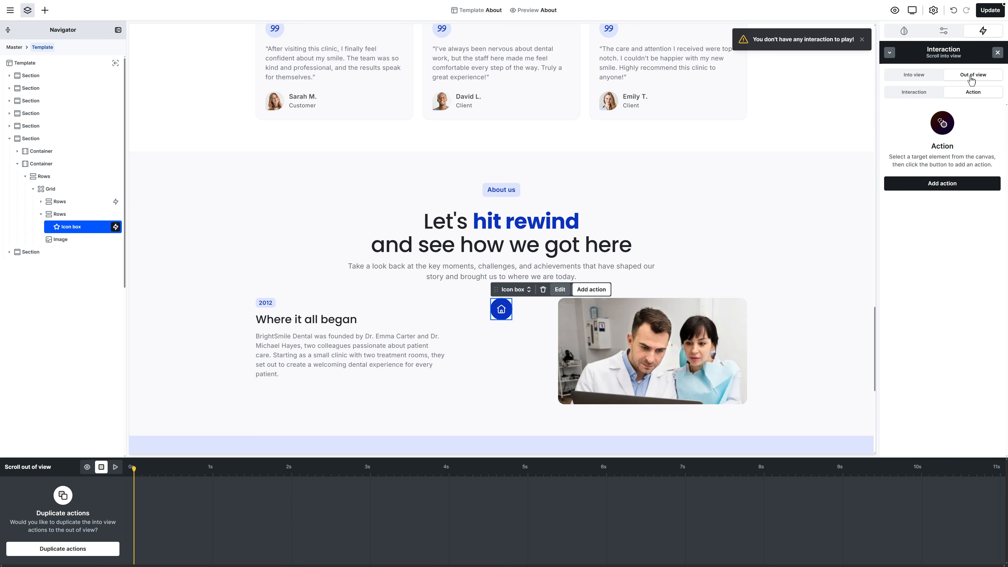
left_click(63, 550)
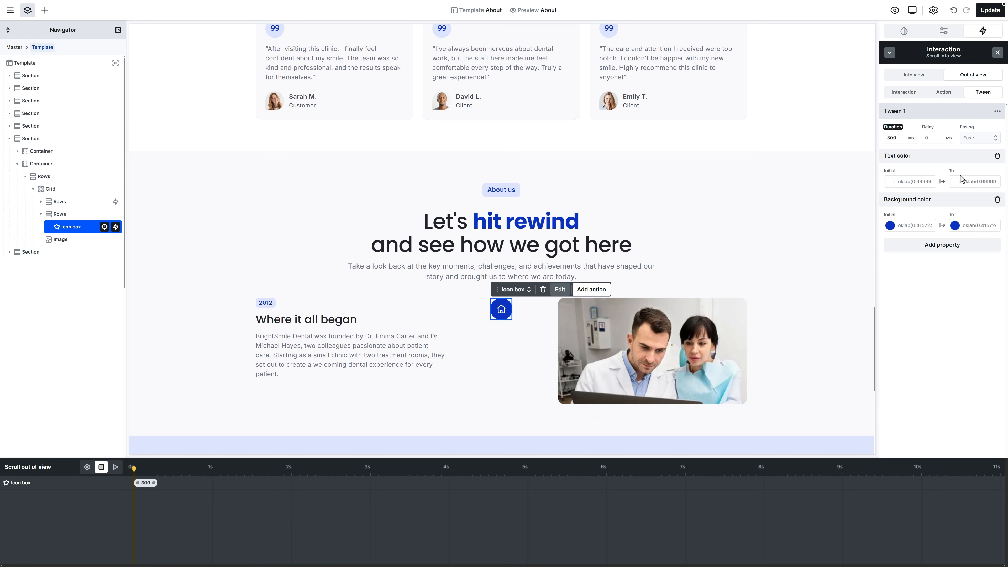
left_click(993, 181)
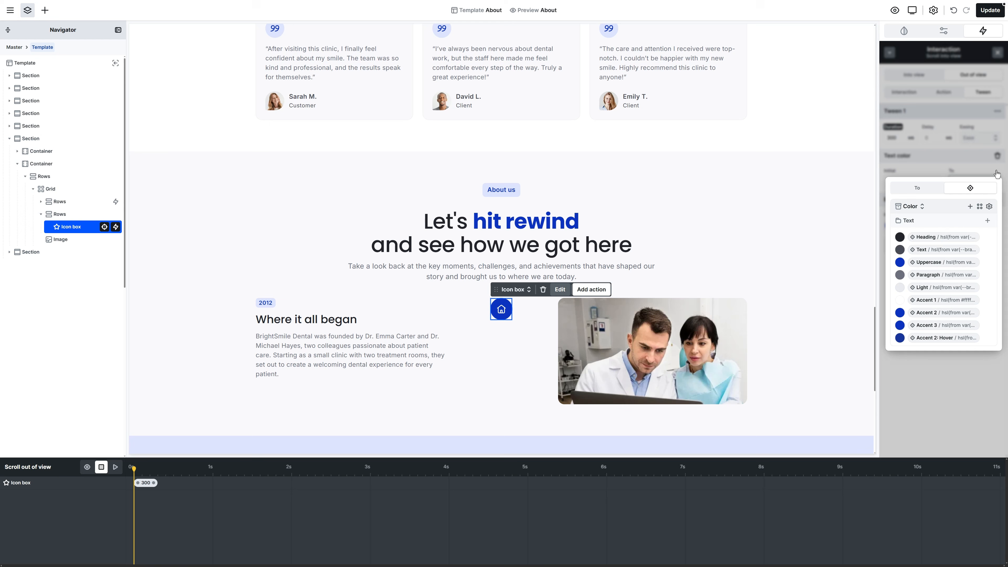
left_click(943, 328)
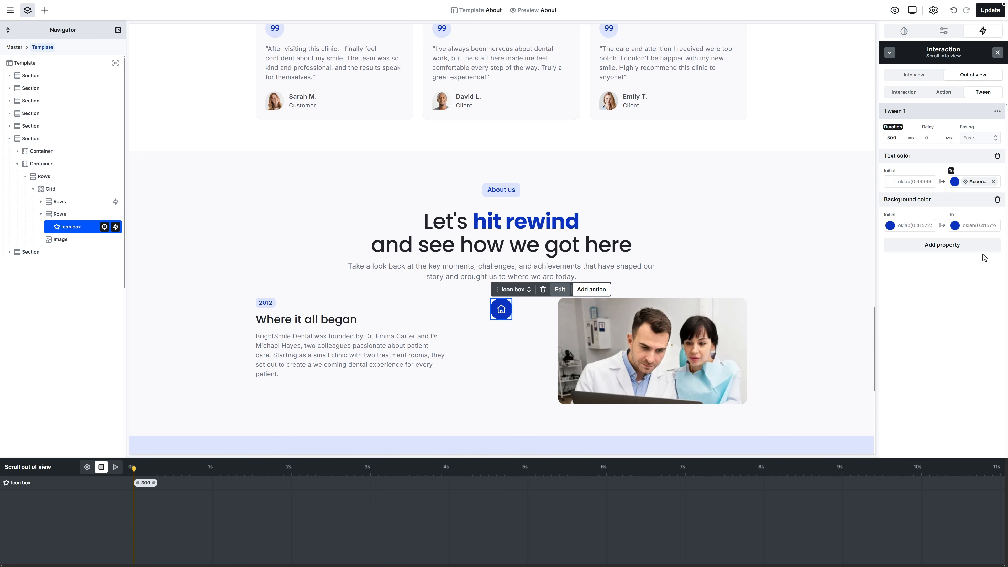
left_click(998, 222)
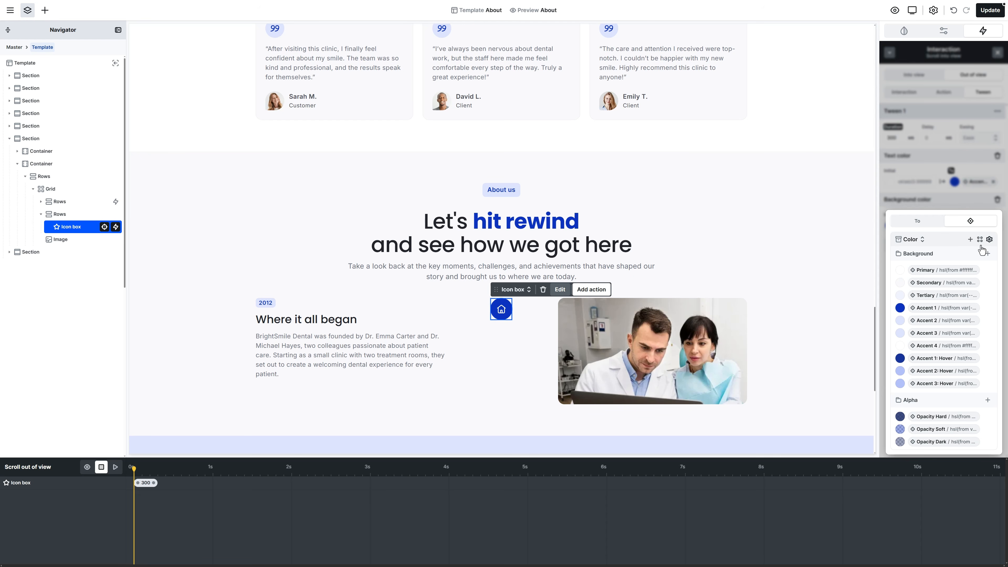
left_click(937, 334)
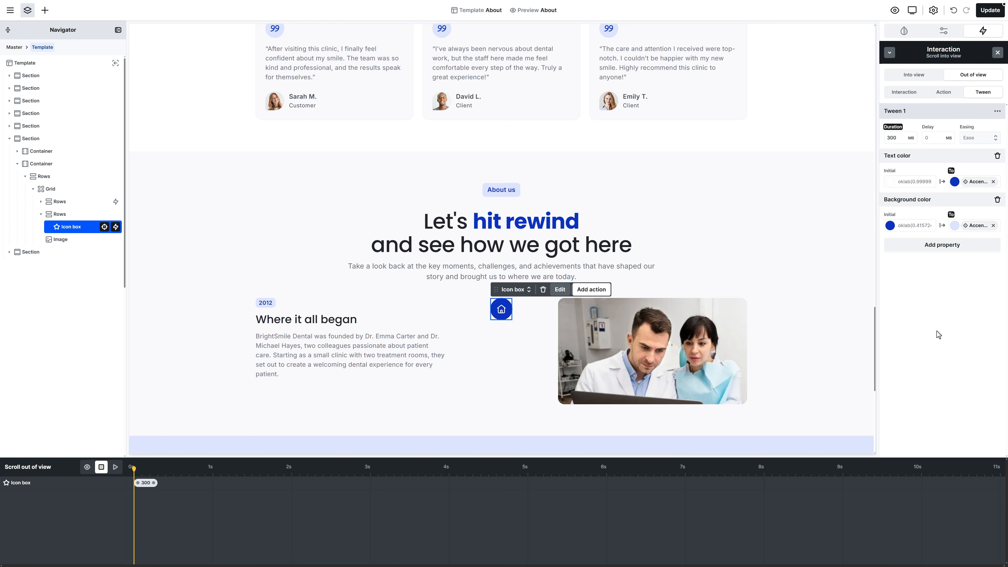
Step: Close the icon box's interaction settings and save the About template
left_click(997, 53)
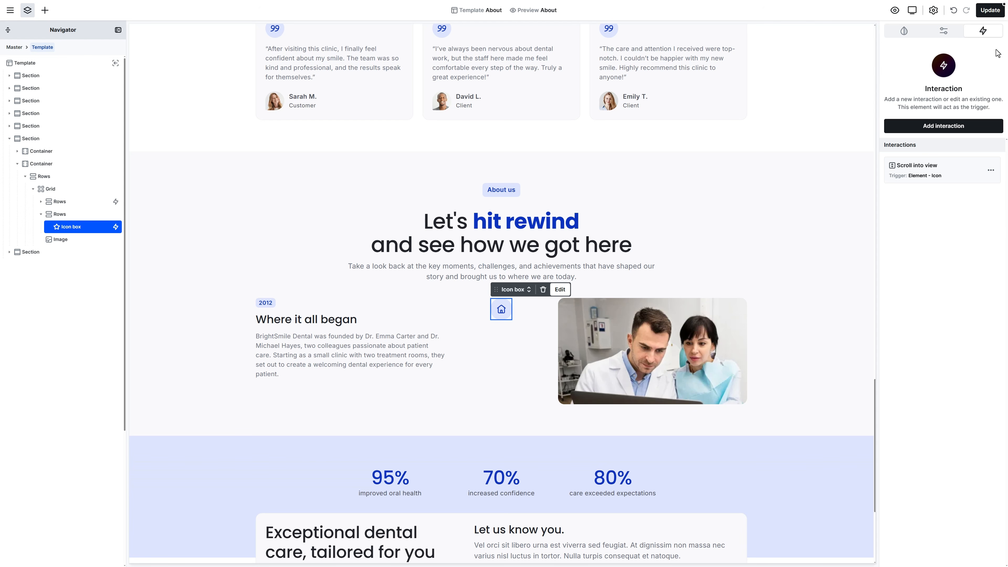
left_click(990, 15)
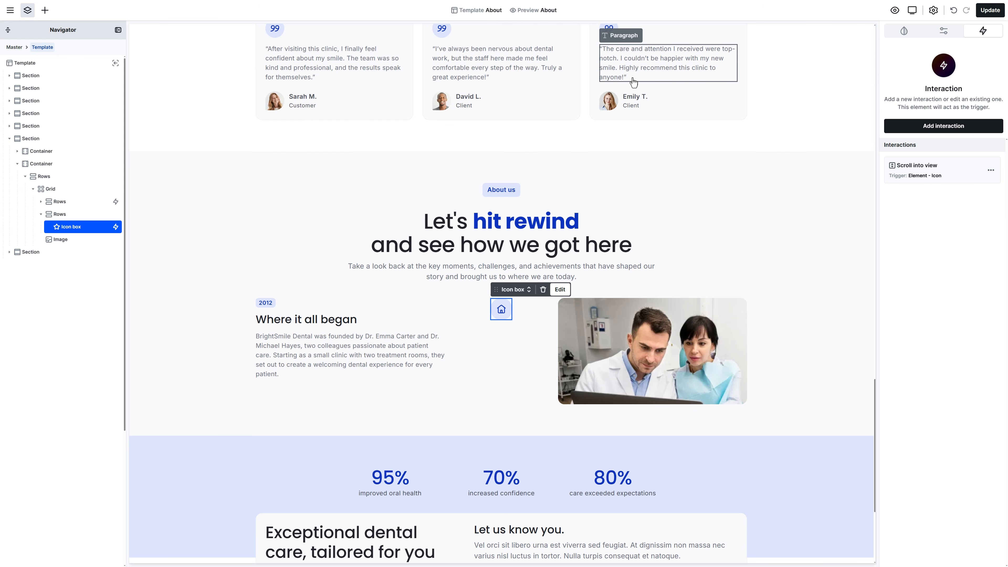
Step: Create a component from the timeline Grid, named "Timeline Content - Left", in the Part category
left_click(90, 190)
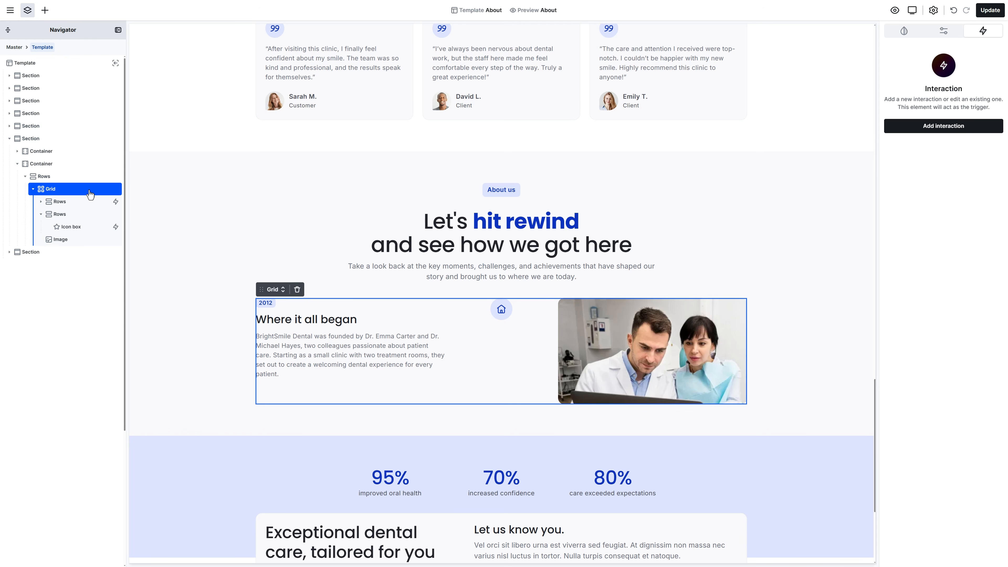
right_click(90, 193)
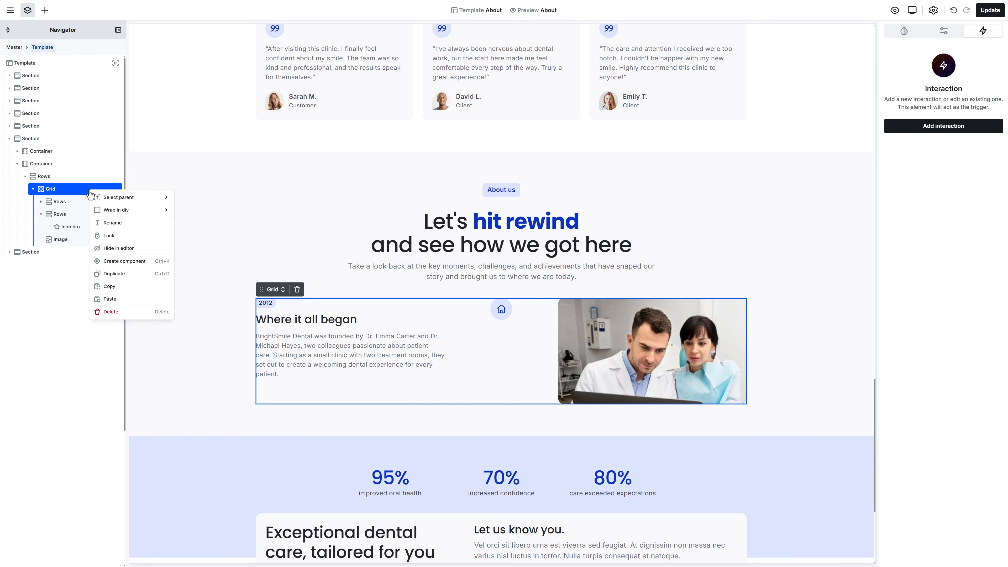
left_click(111, 264)
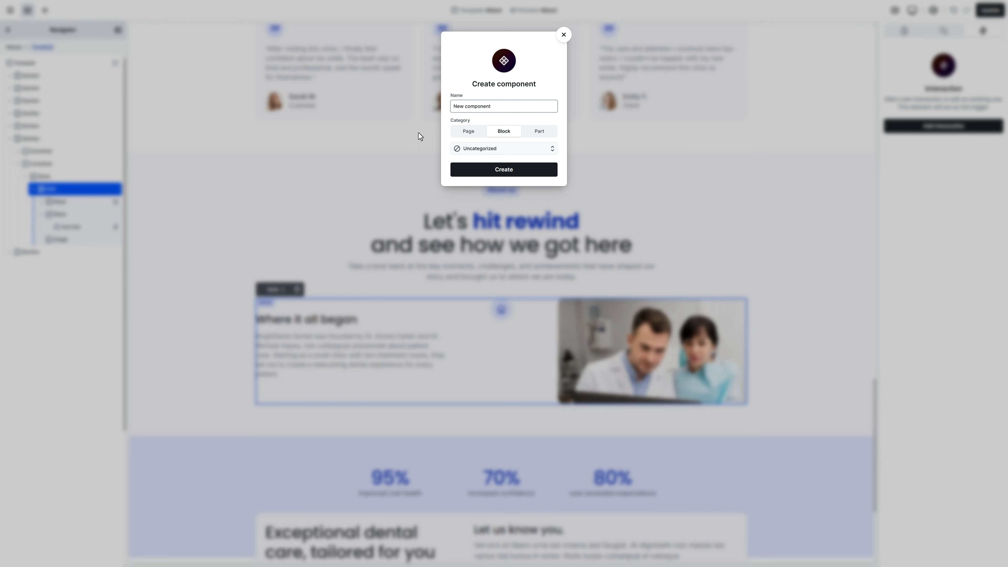
left_click_drag(494, 107, 451, 104)
type("Timeline ")
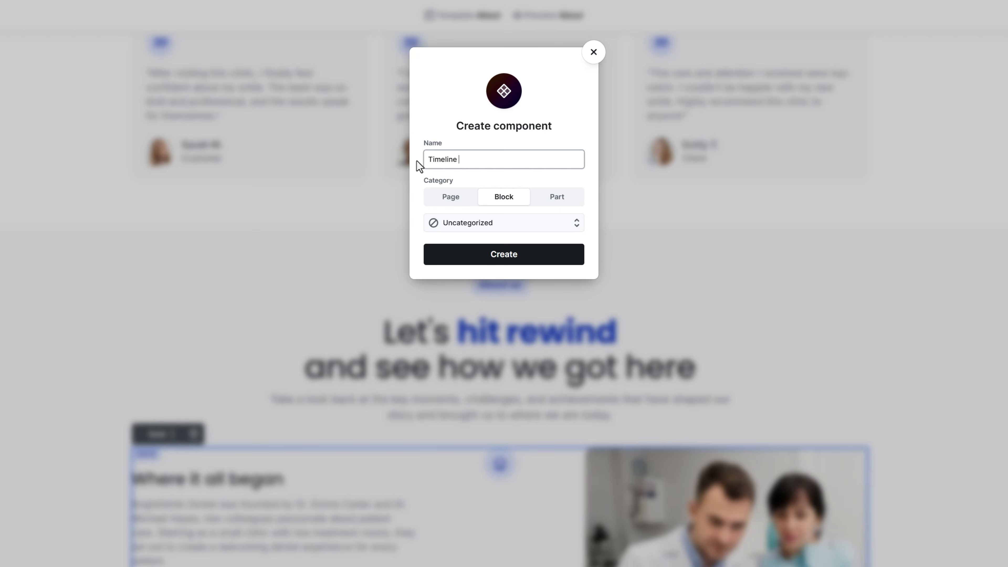
type("Content - Left")
left_click(556, 199)
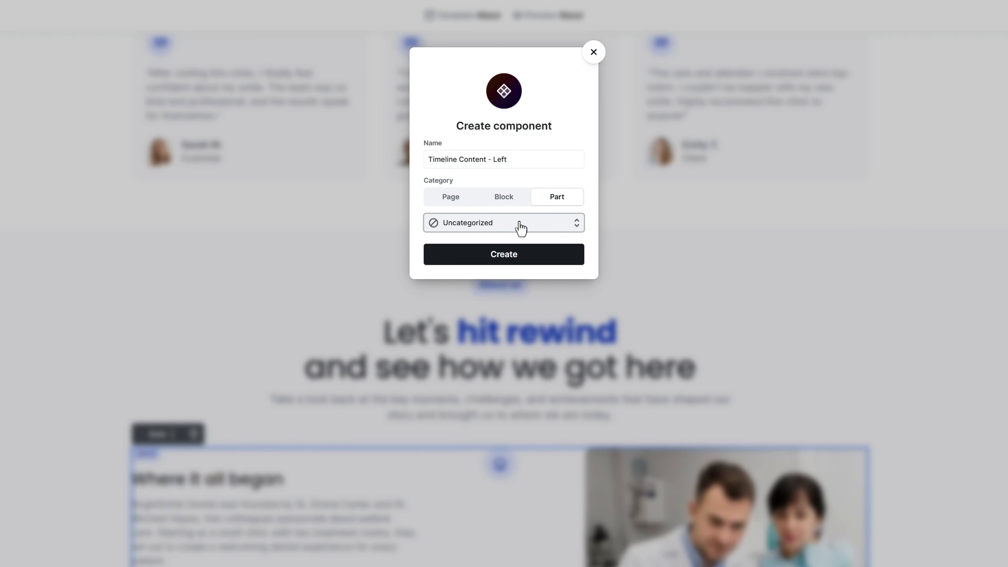
left_click(508, 256)
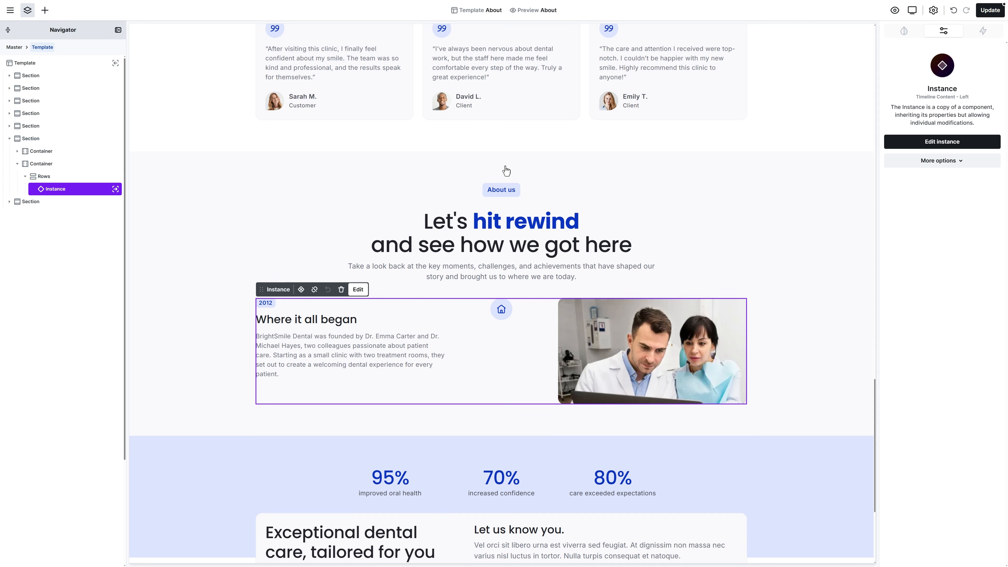
Step: Duplicate the Timeline Content - Left instance five times within the same Rows element
right_click(91, 190)
left_click(113, 274)
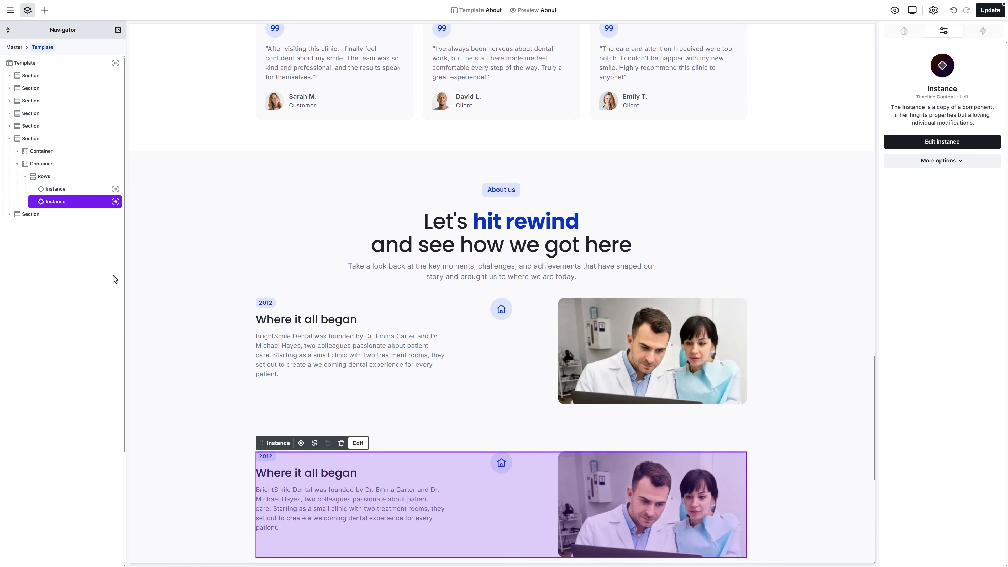
key("ctrl+d")
key("ctrl+d")
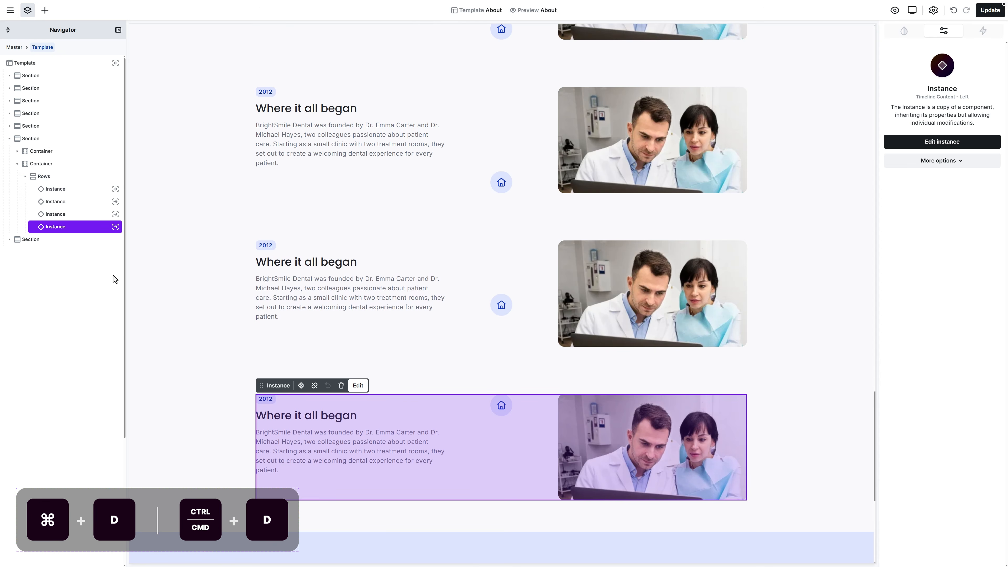
key("ctrl+d")
key("ctrl+d")
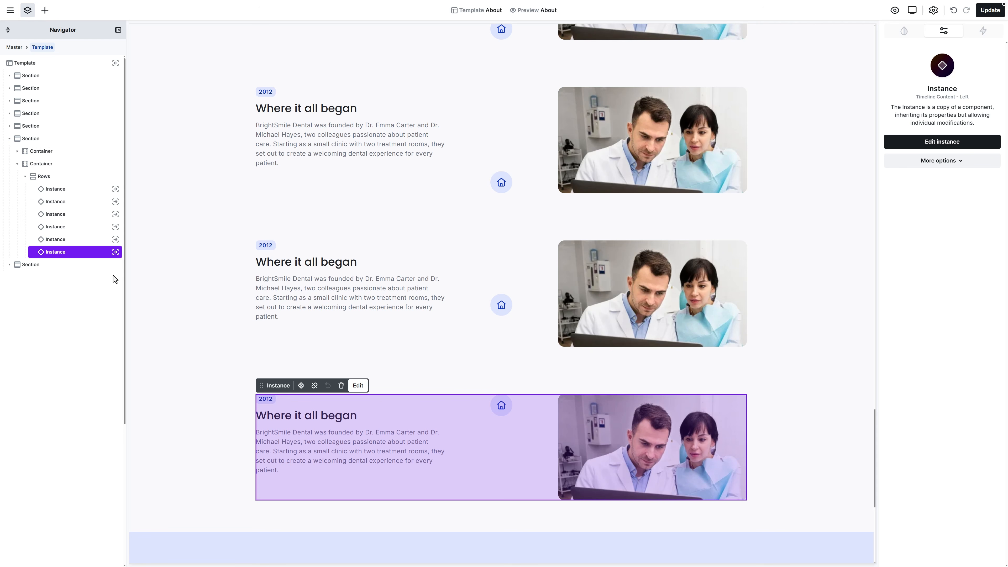
Step: Delete all the duplicated timeline instances, keeping only the first one
key("Delete")
key("Delete")
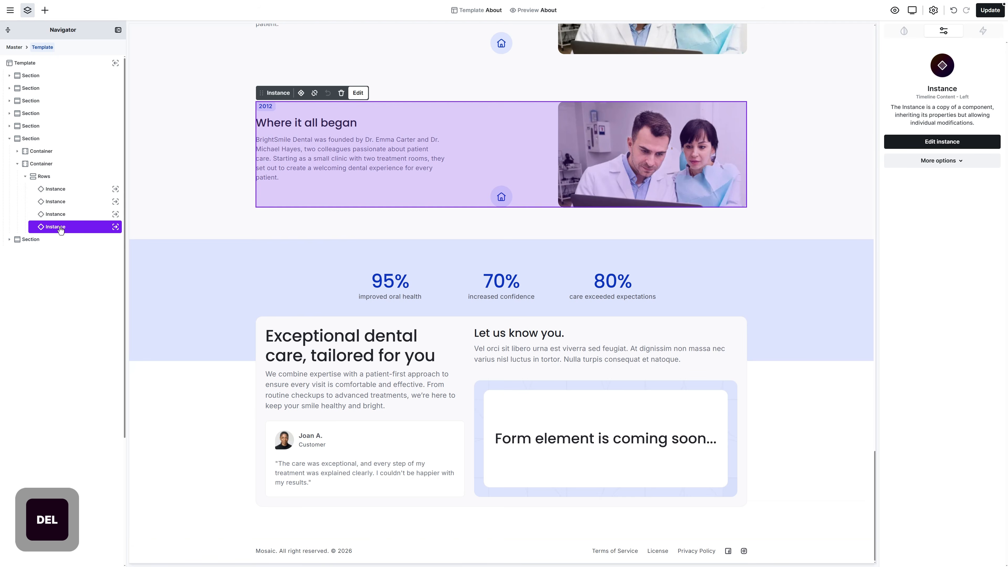
key("Delete")
left_click(60, 216)
key("Delete")
left_click(62, 203)
key("Delete")
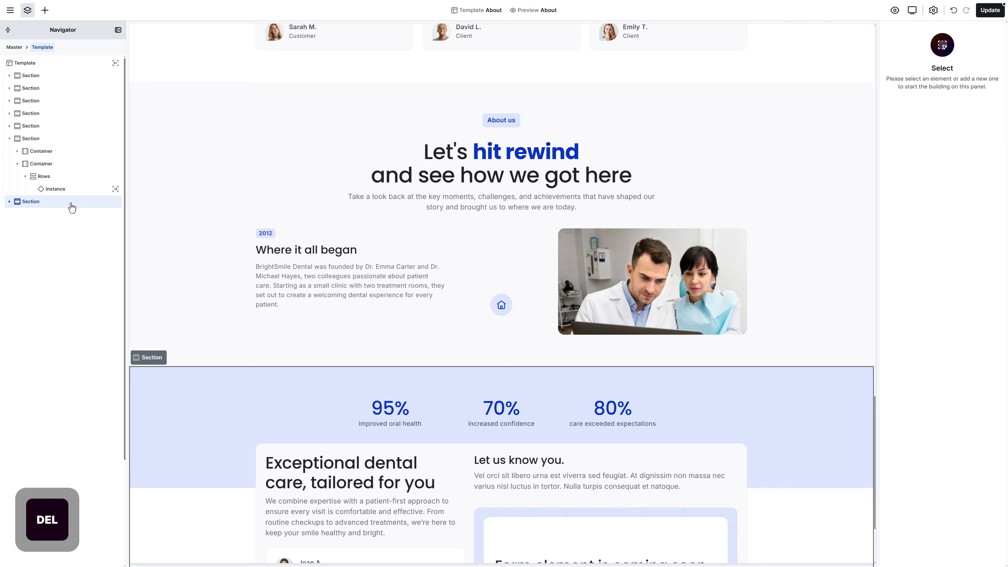
Step: Add a Div below the timeline instance and insert the Timeline Content - Left component into it
left_click(45, 10)
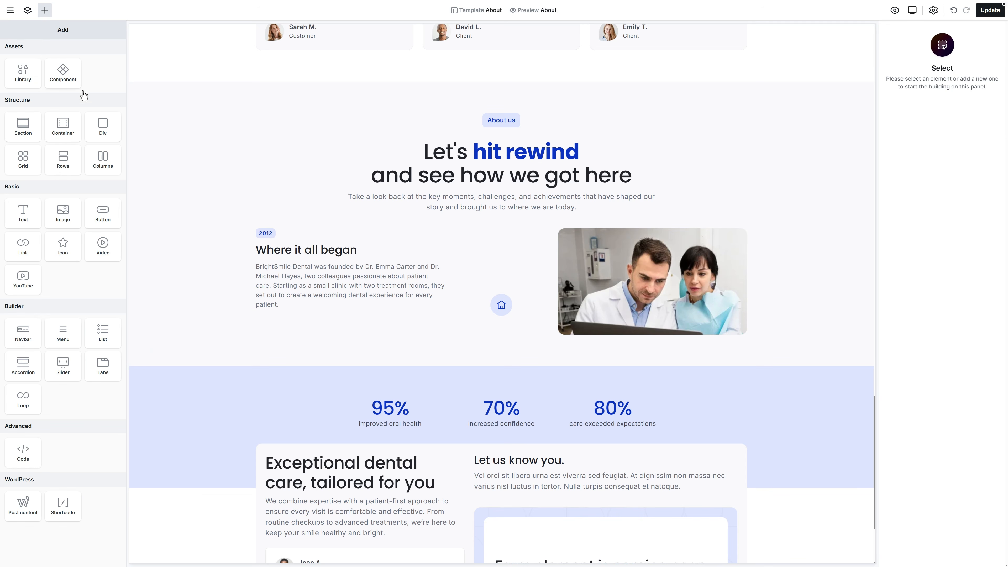
left_click_drag(102, 128, 64, 206)
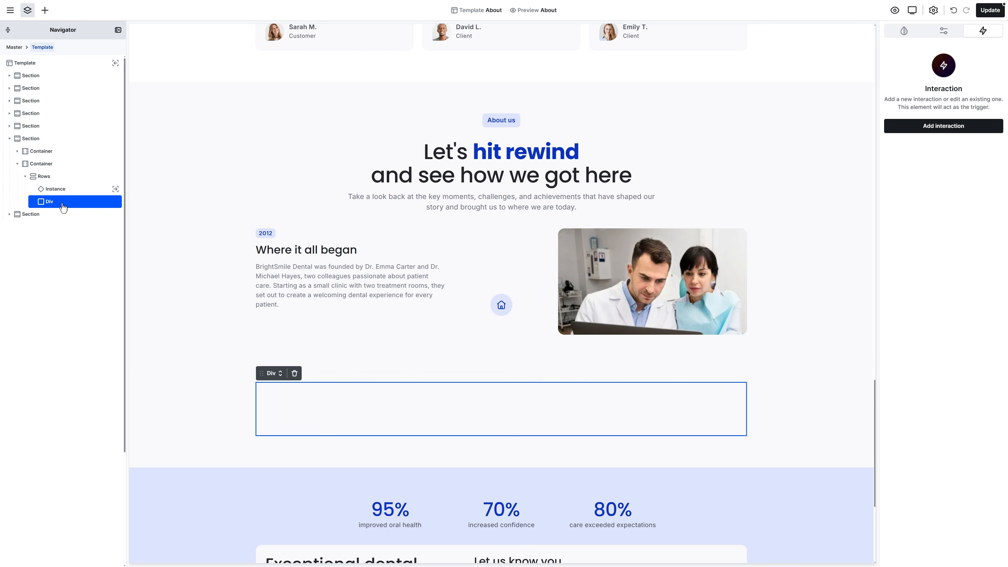
left_click(45, 10)
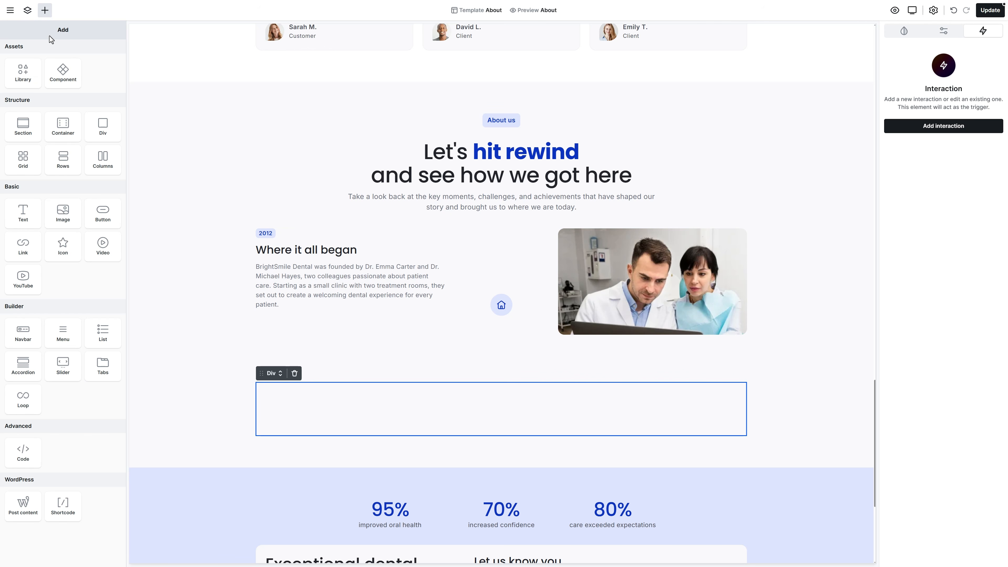
left_click(64, 79)
left_click(107, 77)
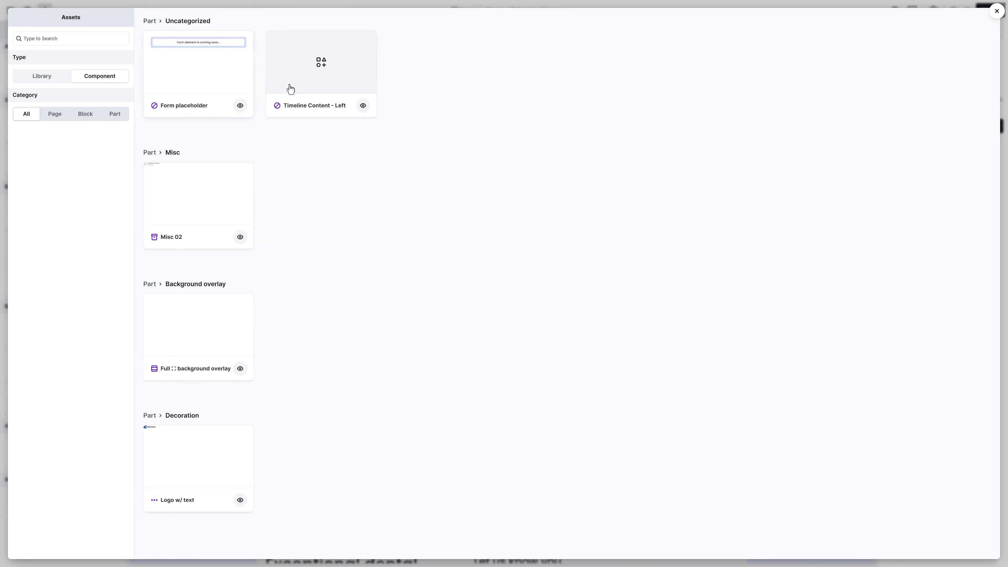
left_click(324, 80)
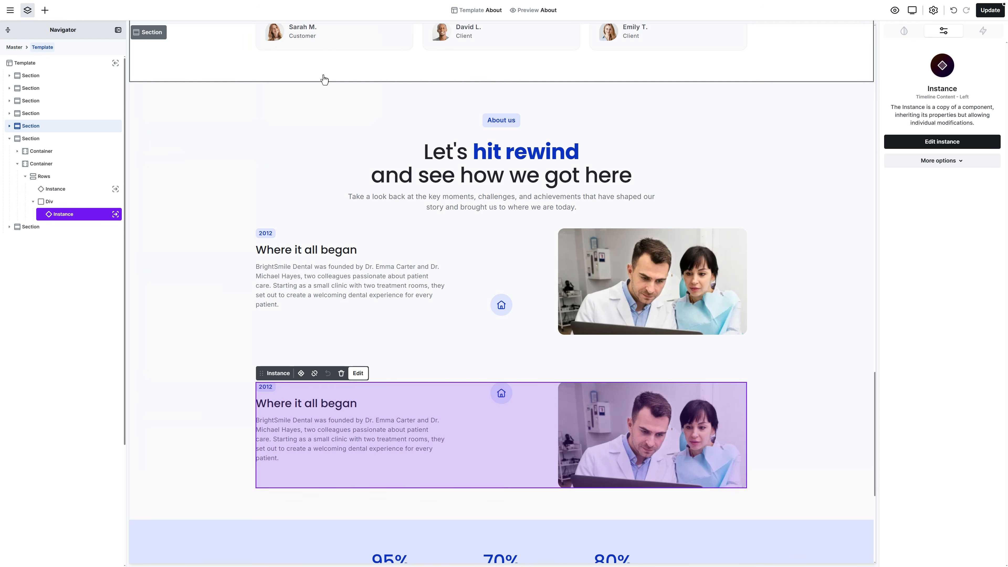
Step: Create a component from the new Div, named "Timeline Content - Right", in the Part category
left_click(82, 208)
right_click(83, 207)
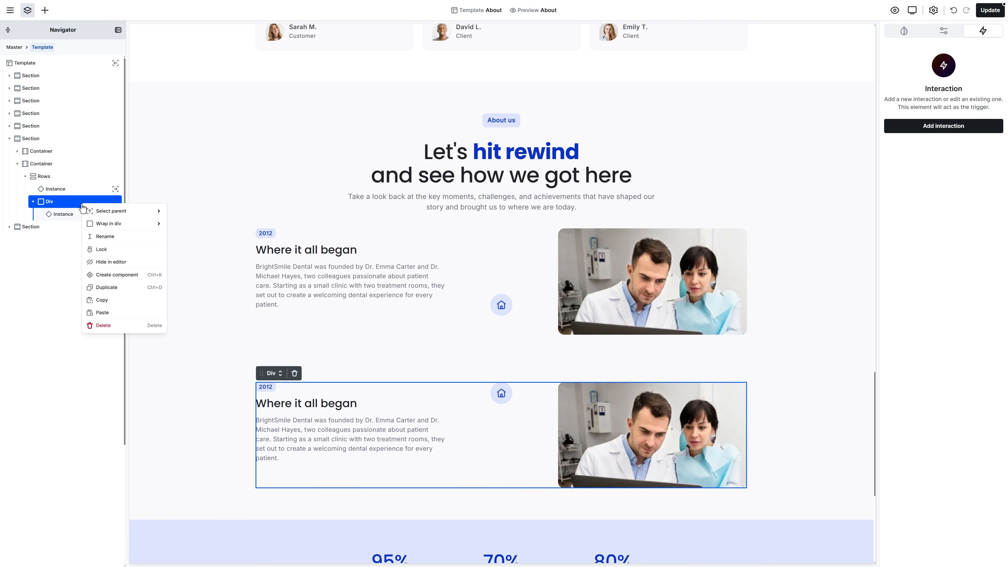
left_click(114, 275)
left_click_drag(498, 103, 445, 107)
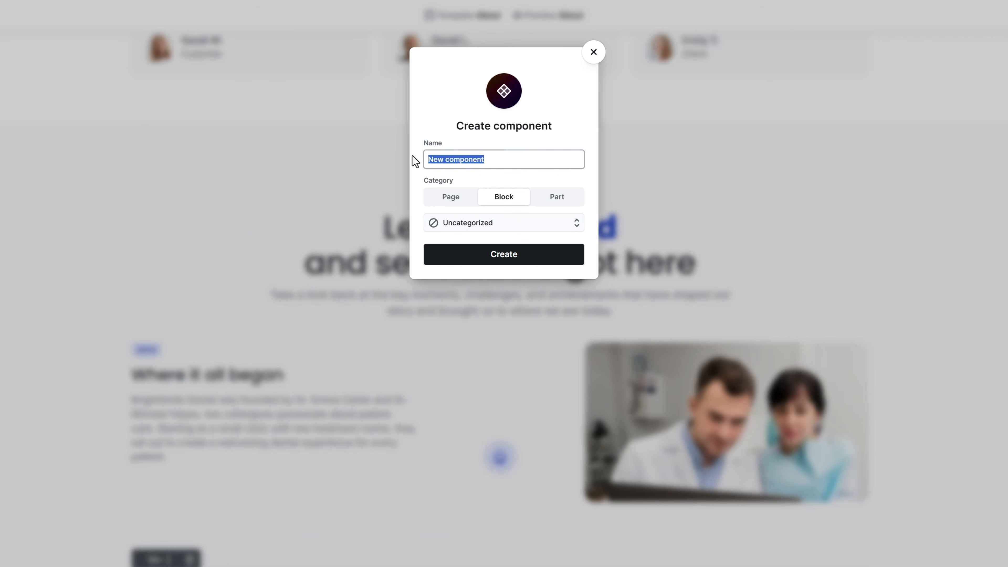
type("Timeline Content - Right")
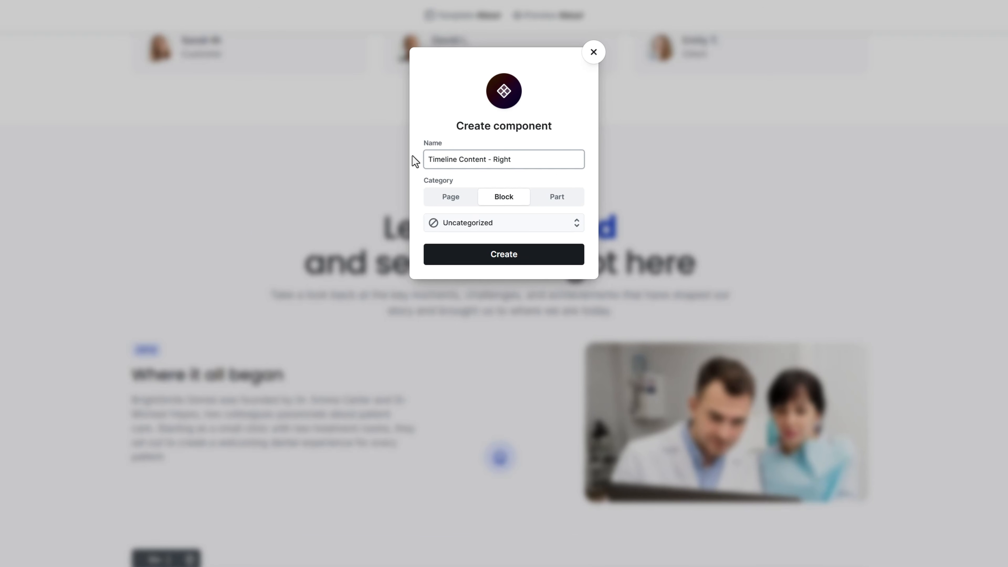
left_click(559, 198)
left_click(510, 260)
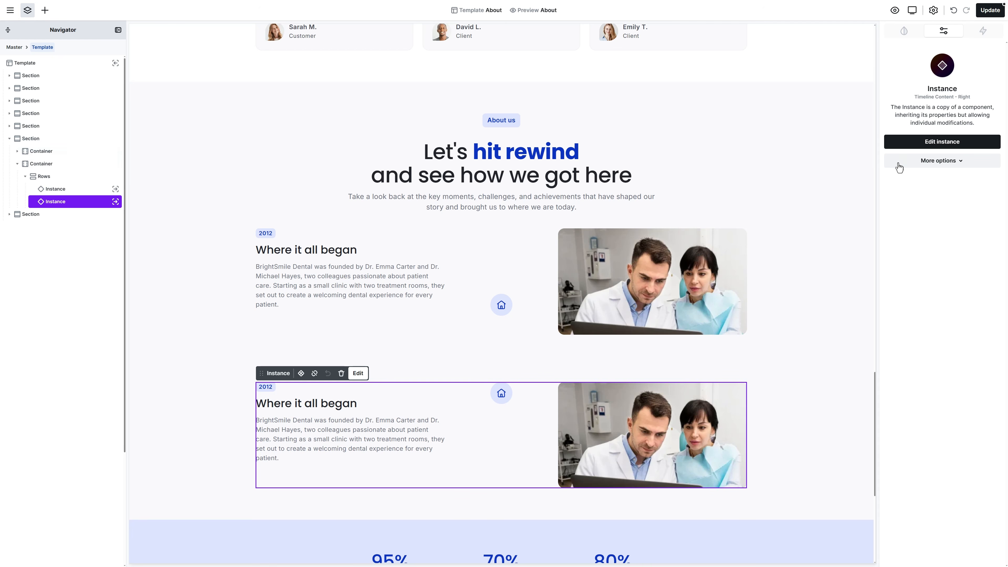
Step: In the Timeline Content - Right component's nested instance, reorder the Grid to image, icon rows, text rows, and return to the template
left_click(925, 160)
left_click(918, 178)
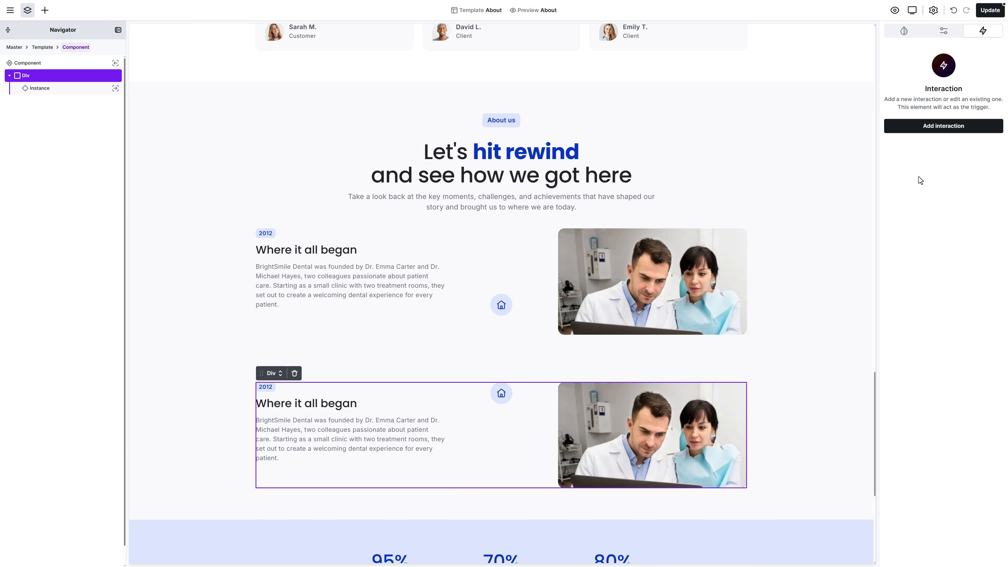
double_click(514, 436)
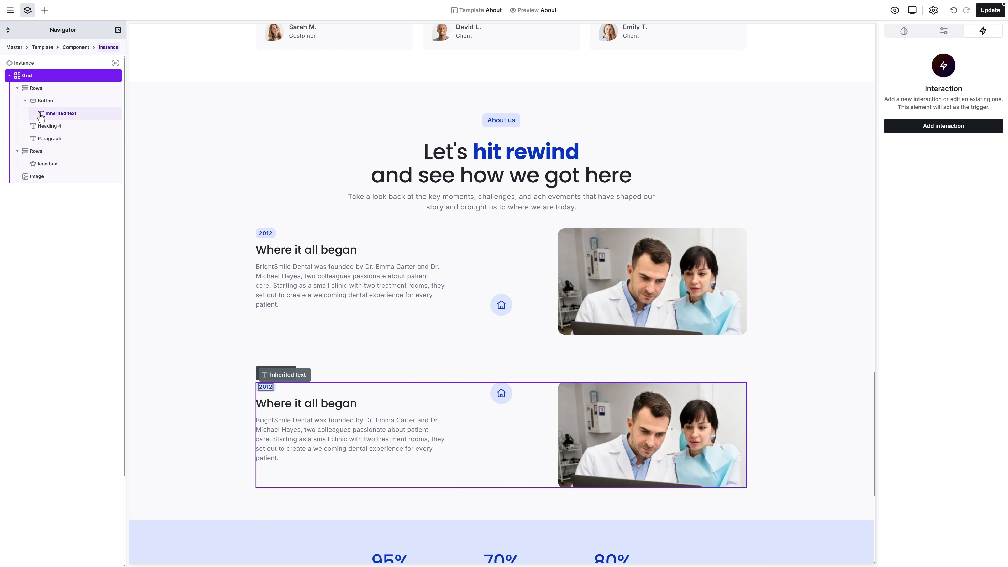
left_click(17, 88)
left_click(17, 100)
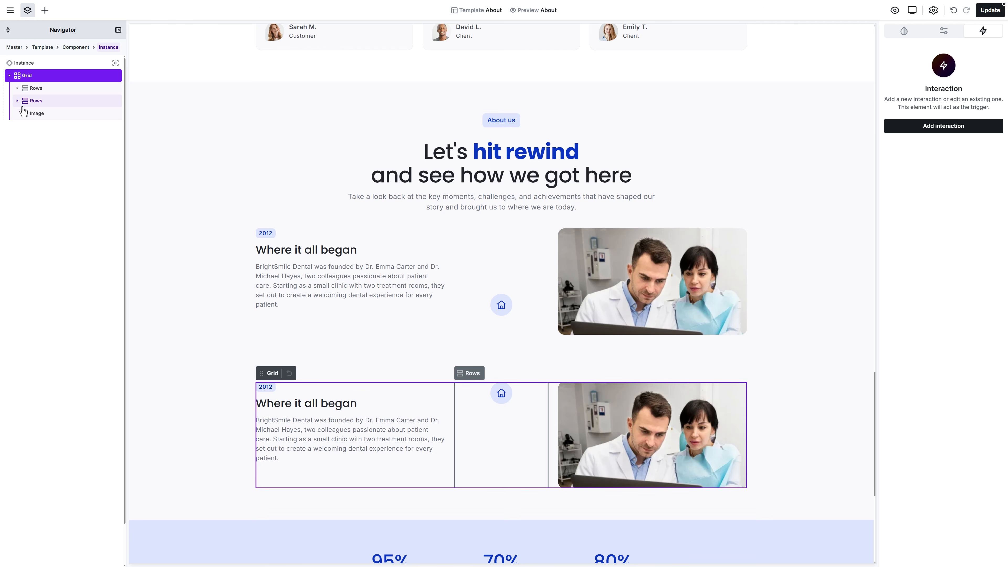
mouse_move(39, 113)
left_mouse_down()
mouse_move(40, 86)
mouse_move(44, 104)
mouse_move(26, 124)
left_mouse_up()
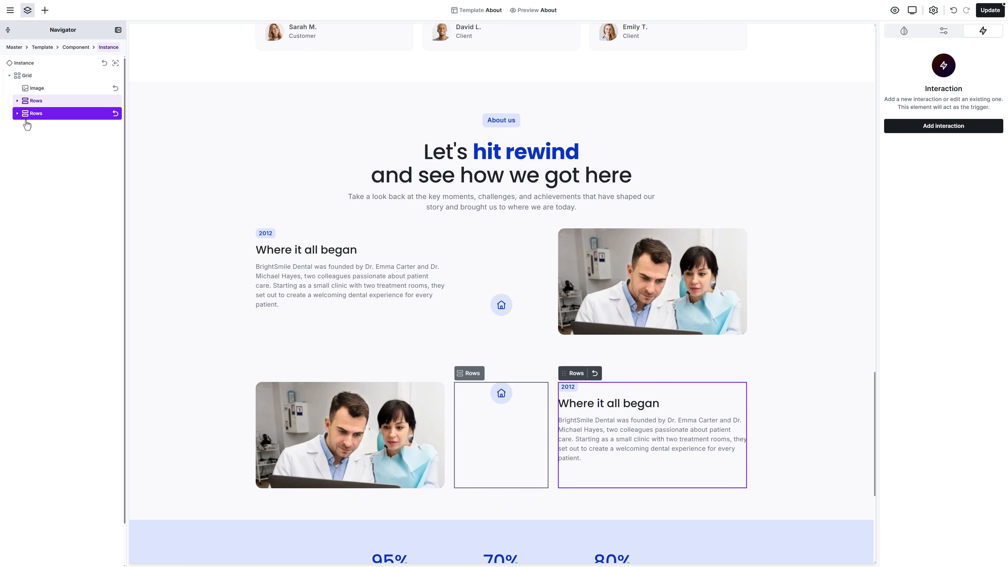
left_click(43, 47)
Step: Open the Timeline Content - Left component and try the Light text variable as its heading's color
left_click(67, 189)
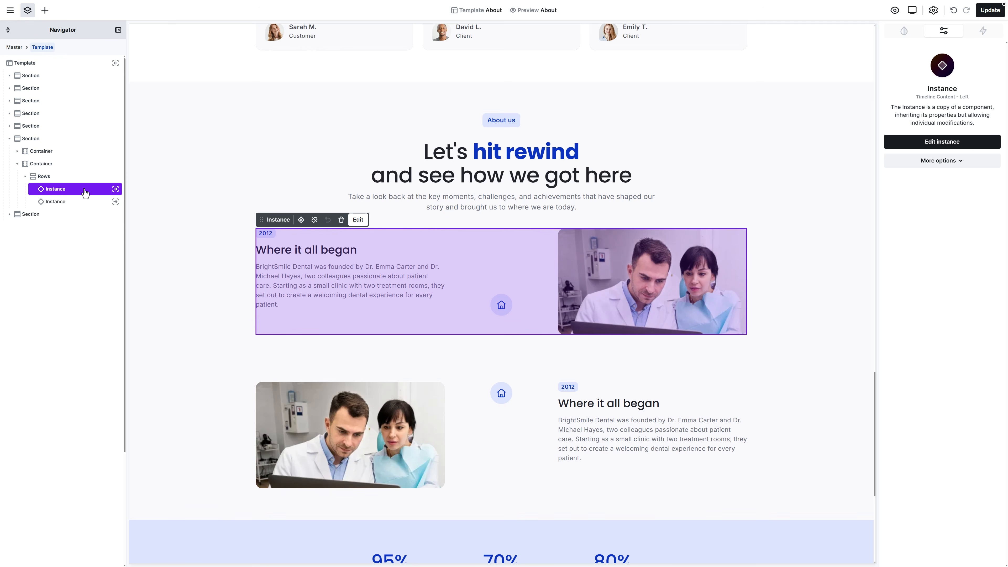
left_click(948, 160)
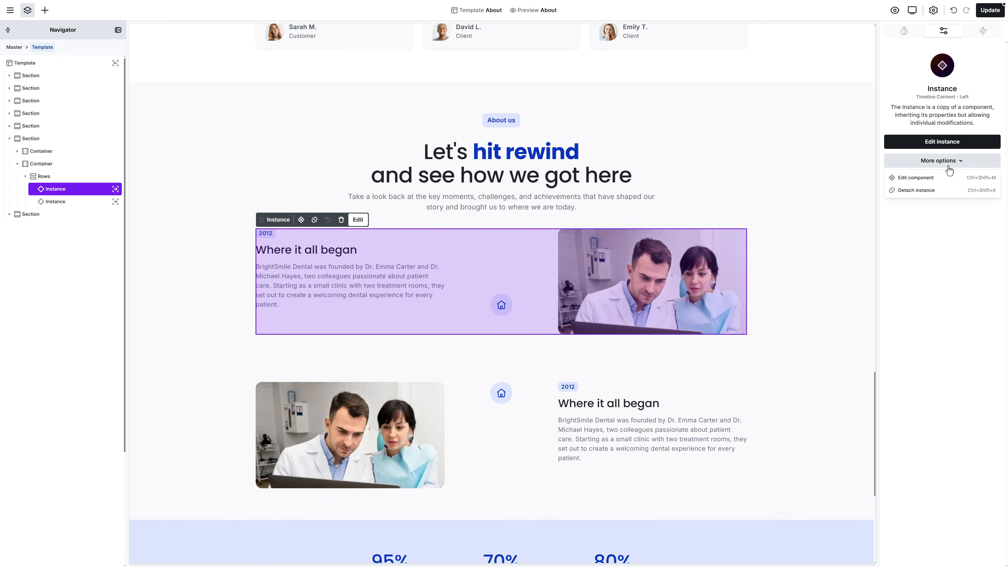
left_click(943, 182)
left_click(340, 253)
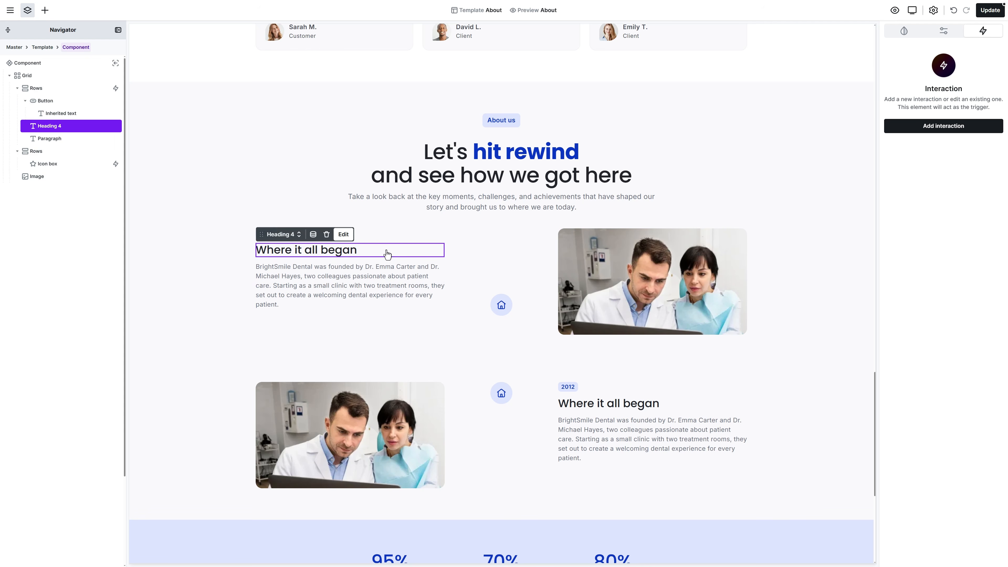
left_click(903, 31)
left_click(938, 219)
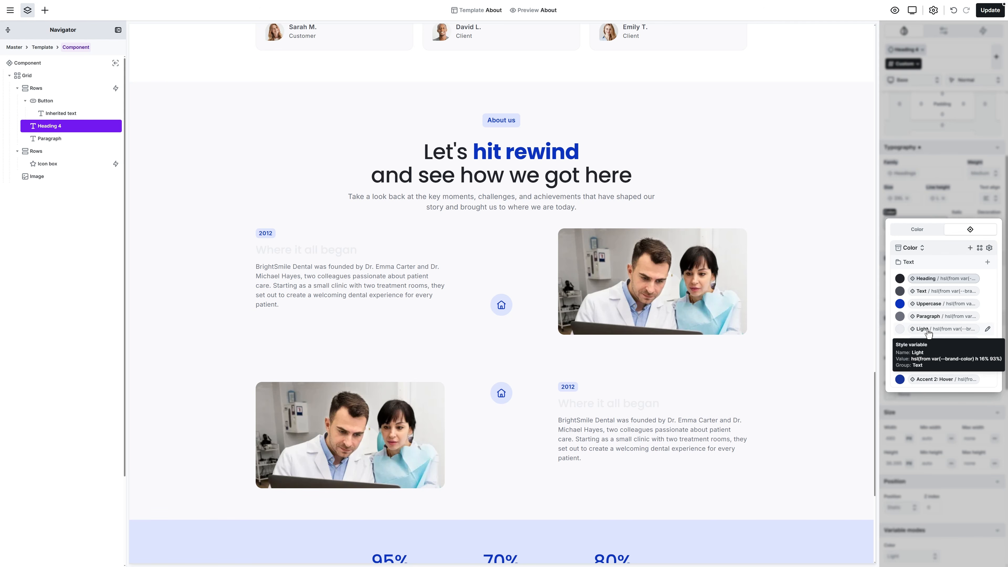
key("Escape")
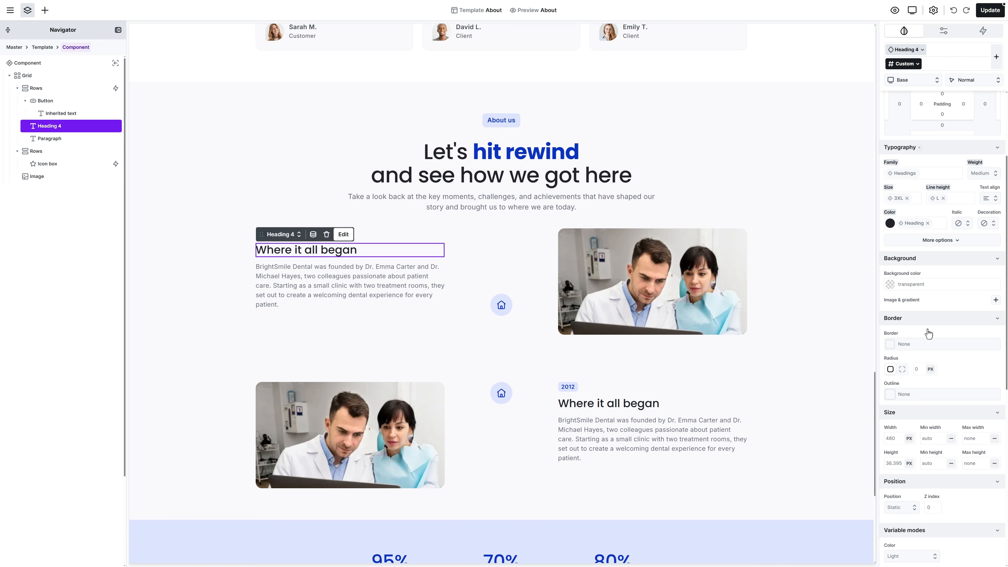
key("Escape")
Step: Replace the image in the Timeline Content - Right instance with denstist_contact_02 from the media library
double_click(517, 430)
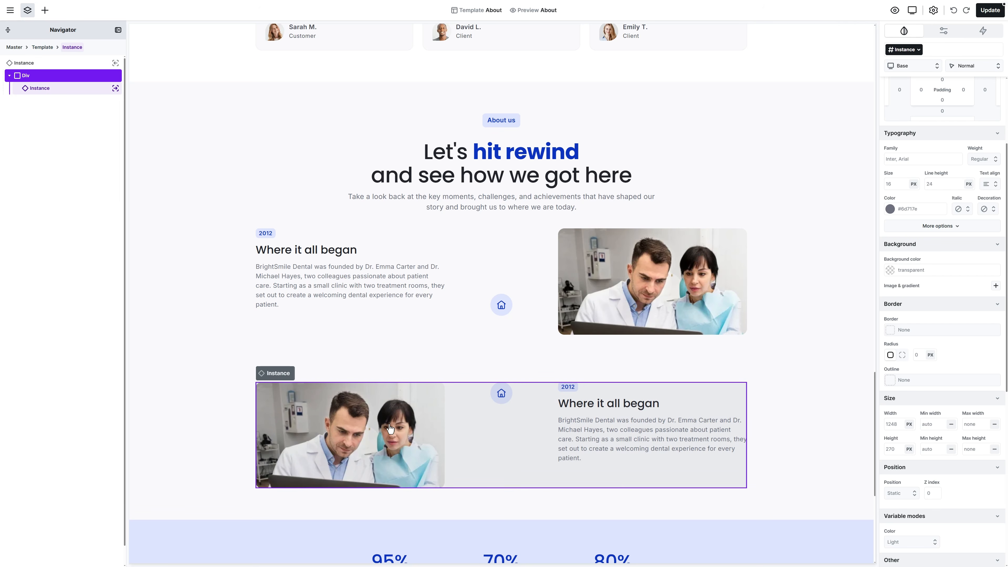
double_click(354, 430)
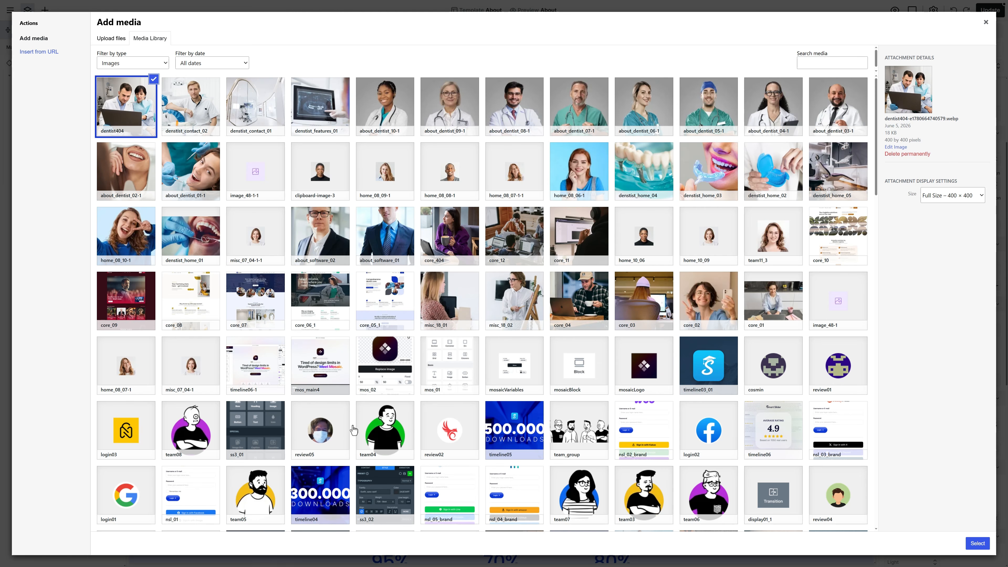
left_click(191, 124)
left_click(977, 542)
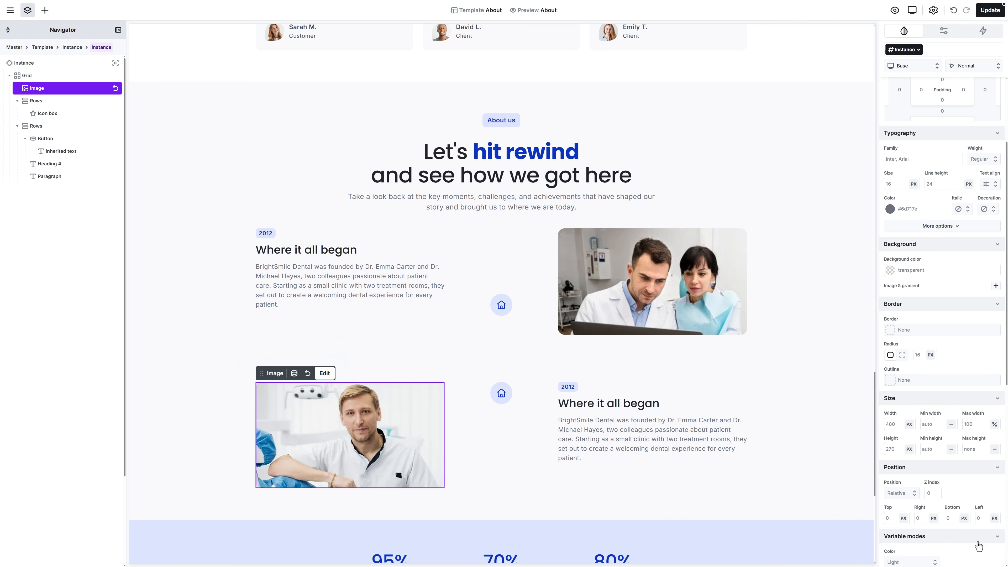
Step: In the Timeline Content - Right instance, set the year badge to 2014 and the heading to "Growing Our Family"
left_click(575, 390)
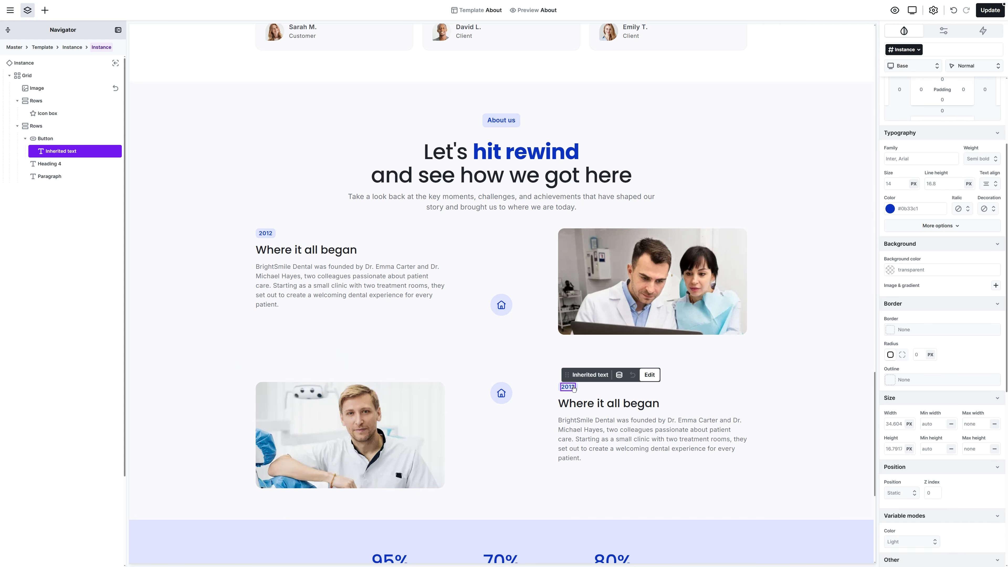
double_click(574, 390)
type("2014")
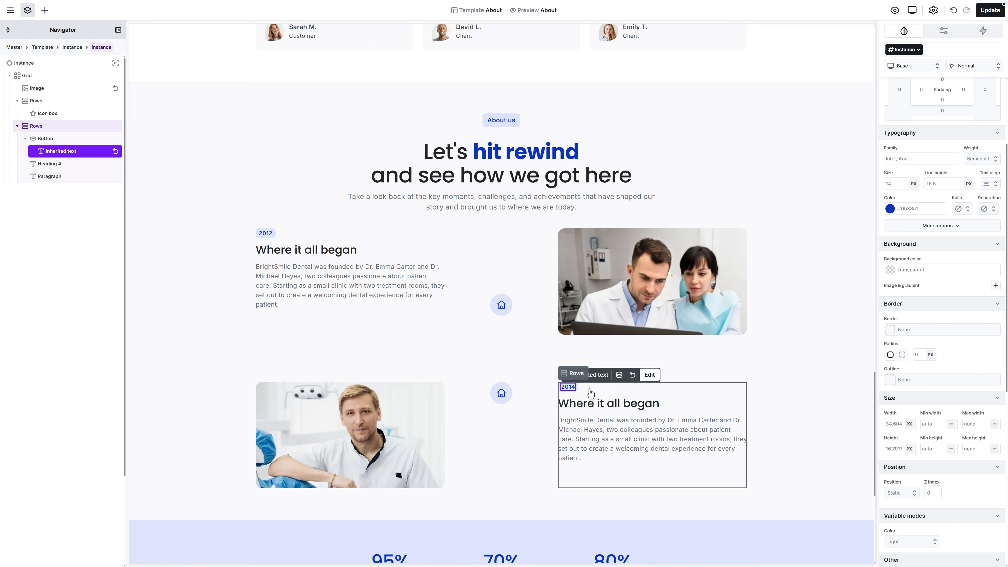
left_click(604, 404)
double_click(604, 403)
type("Growing Our Family")
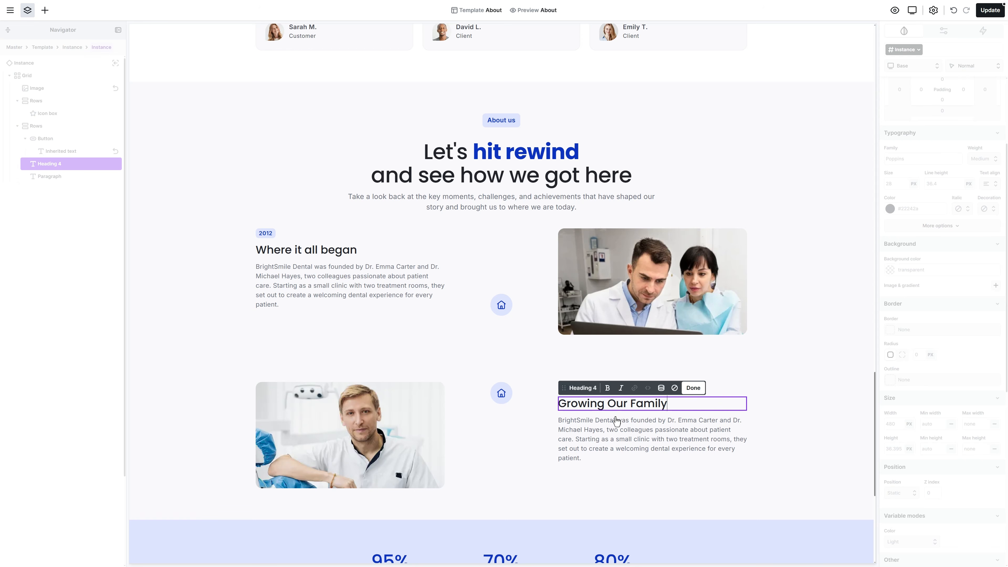
Step: Replace the instance's paragraph with the "As more patients joined our practice..." text and its icon with the circled user icon, and return to the template
double_click(620, 438)
type("As more patients joined our practice, we expanded our team with experienced dentists, hygienists, and support staff. This growth allowed us to provide even better care while maintaining our personal approach.")
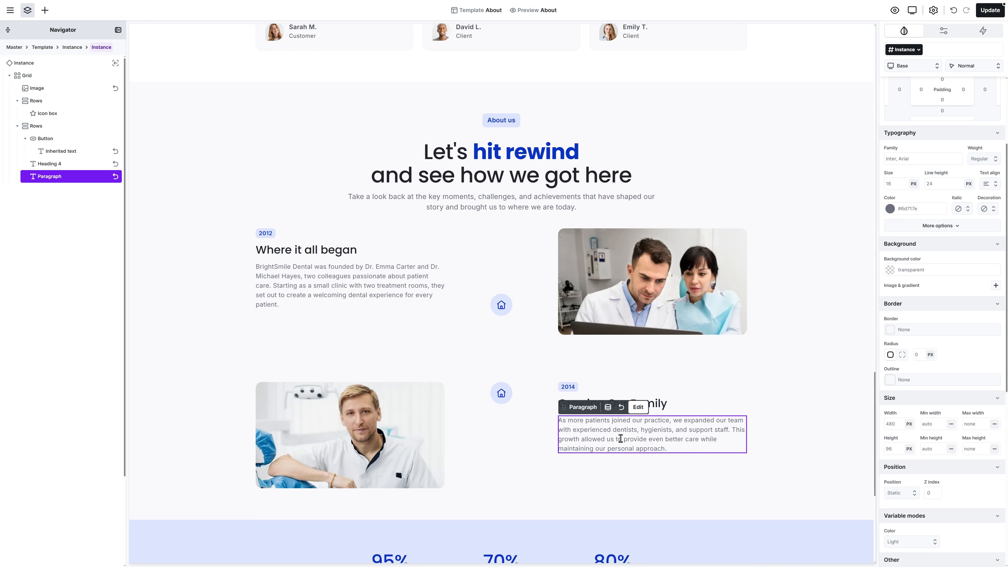
double_click(502, 394)
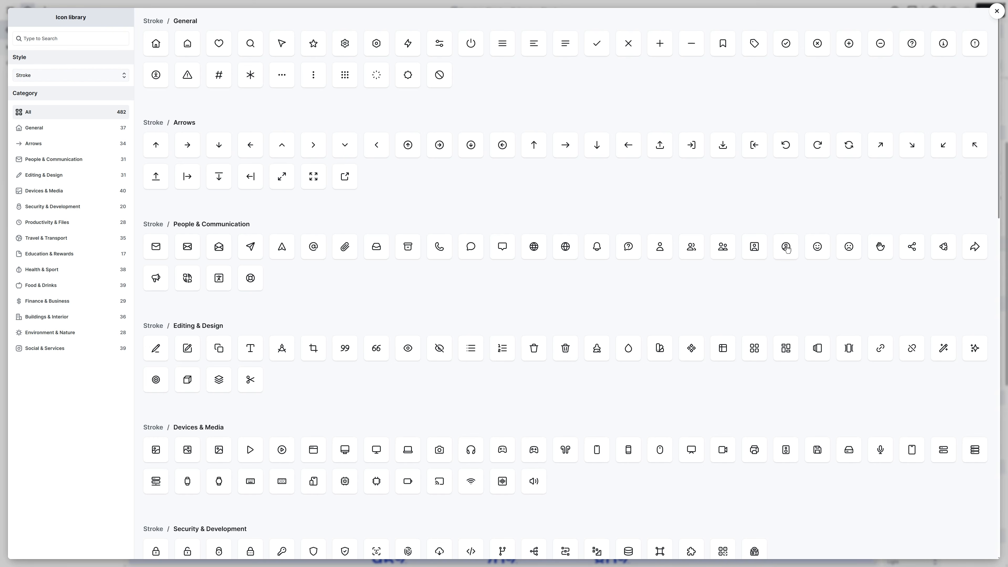
left_click(785, 247)
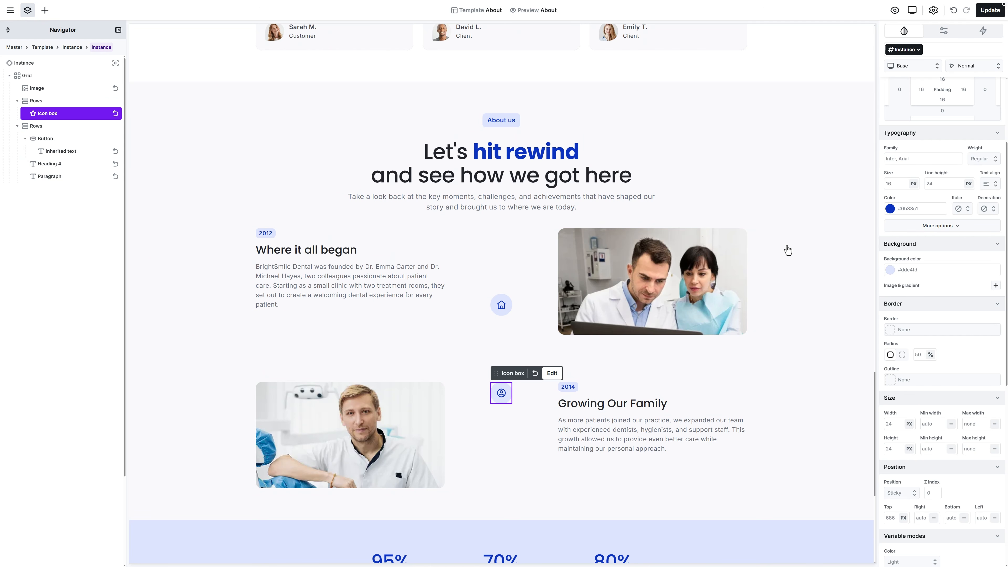
left_click(43, 47)
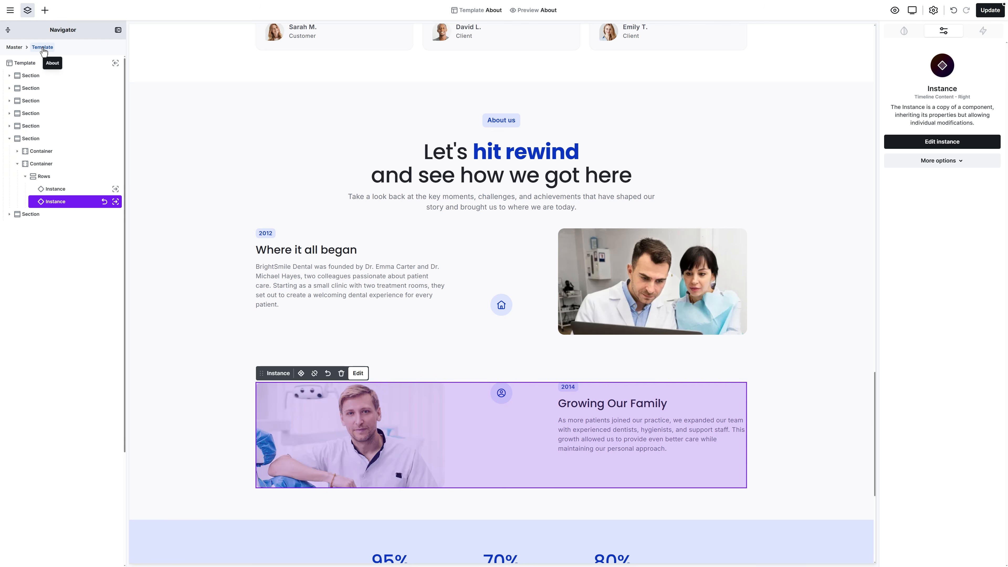
Step: Rename the two timeline instances in Rows as Left and Right, matching their components
left_click(69, 192)
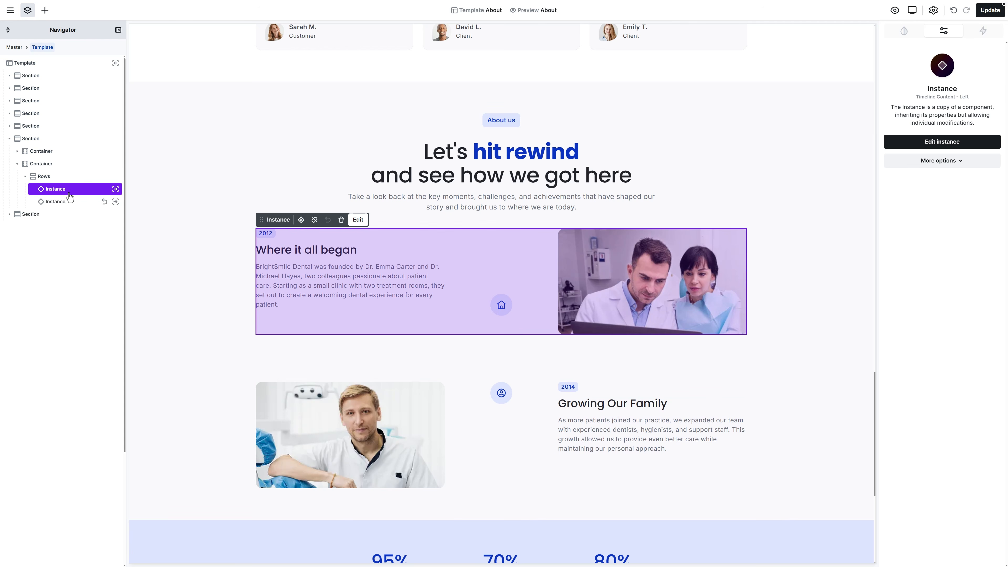
right_click(69, 192)
left_click(92, 226)
type("Left")
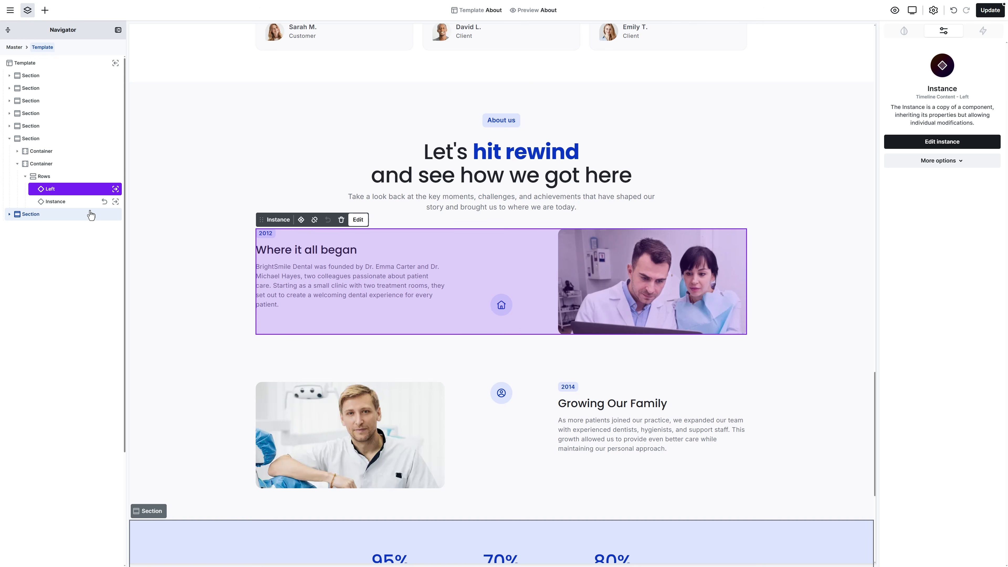
left_click(89, 201)
right_click(89, 201)
left_click(106, 237)
type("R")
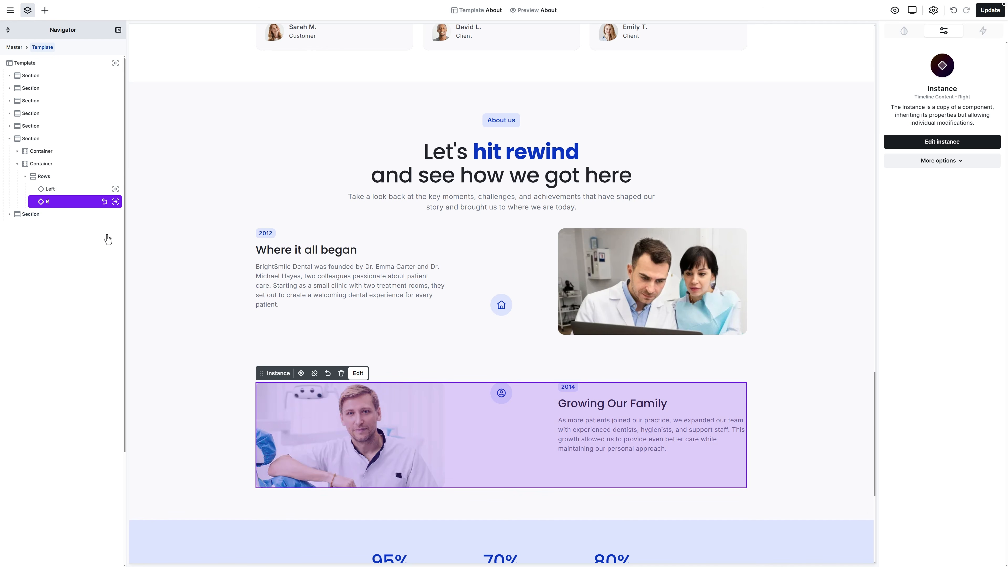
type("ight")
key("Return")
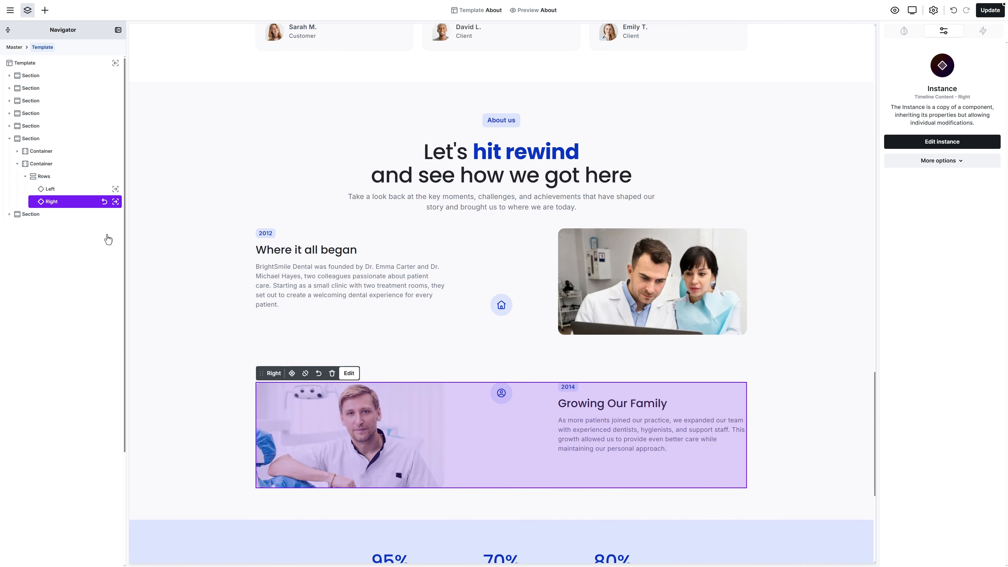
Step: Duplicate the Left and Right instances and order them into three alternating Left and Right pairs inside Rows
right_click(79, 189)
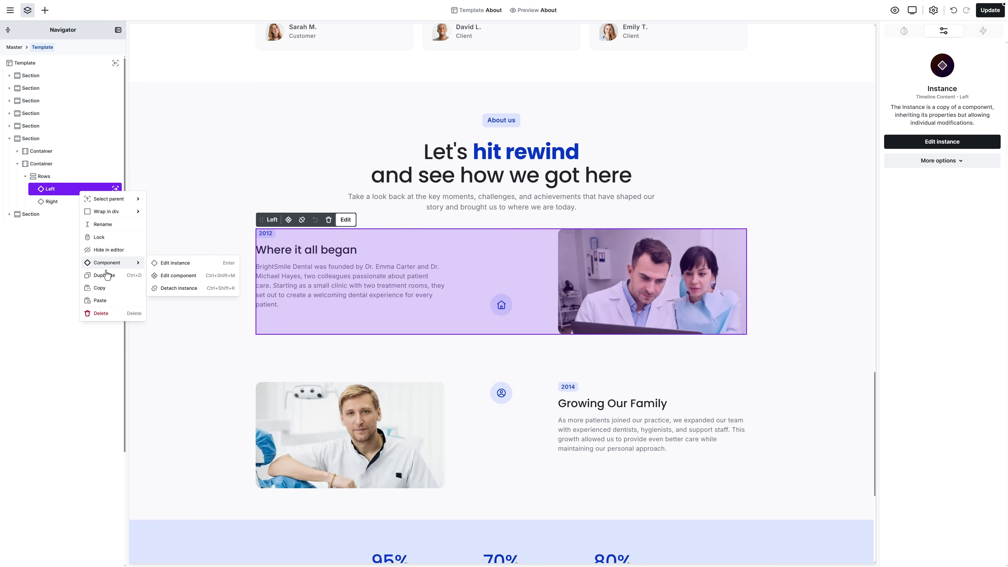
left_click(107, 275)
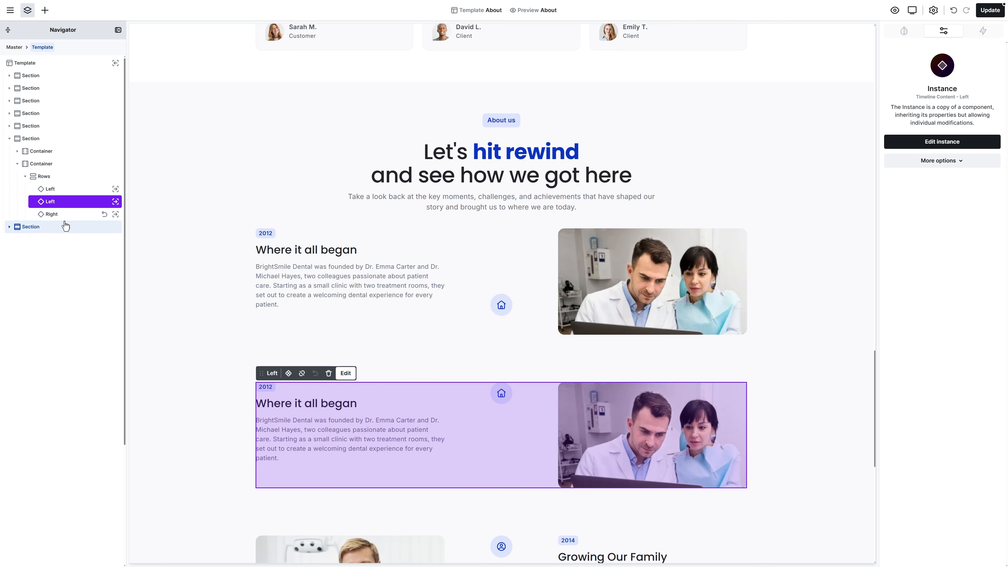
left_click_drag(51, 201, 61, 278)
right_click(55, 201)
left_click(82, 288)
right_click(58, 215)
left_click(89, 300)
right_click(59, 228)
left_click(85, 313)
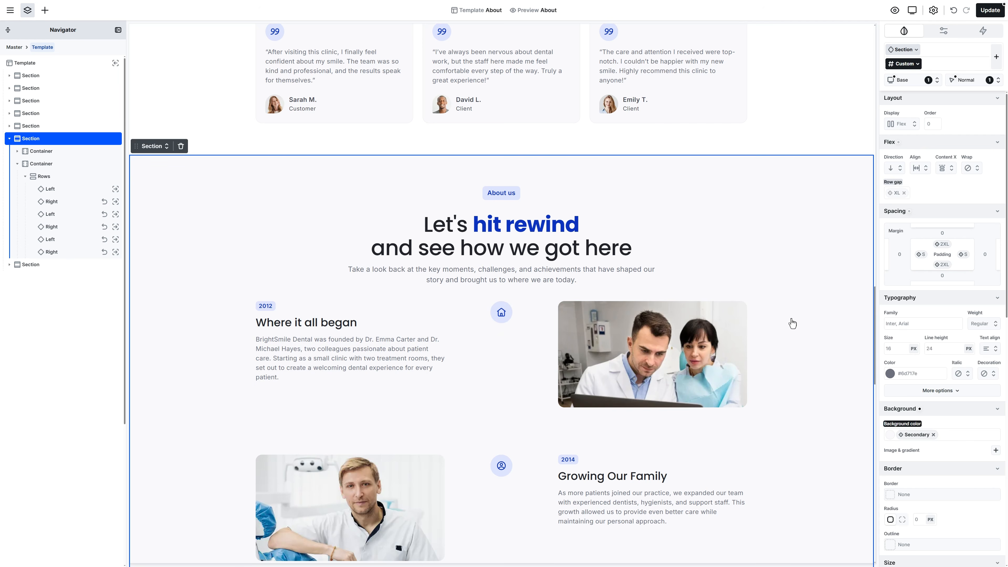
Step: Add a Div to the timeline's Rows and place it above the first Left instance
scroll(875, 327, "down", 1)
mouse_move(875, 326)
left_mouse_down()
mouse_move(875, 480)
mouse_move(882, 315)
left_mouse_up()
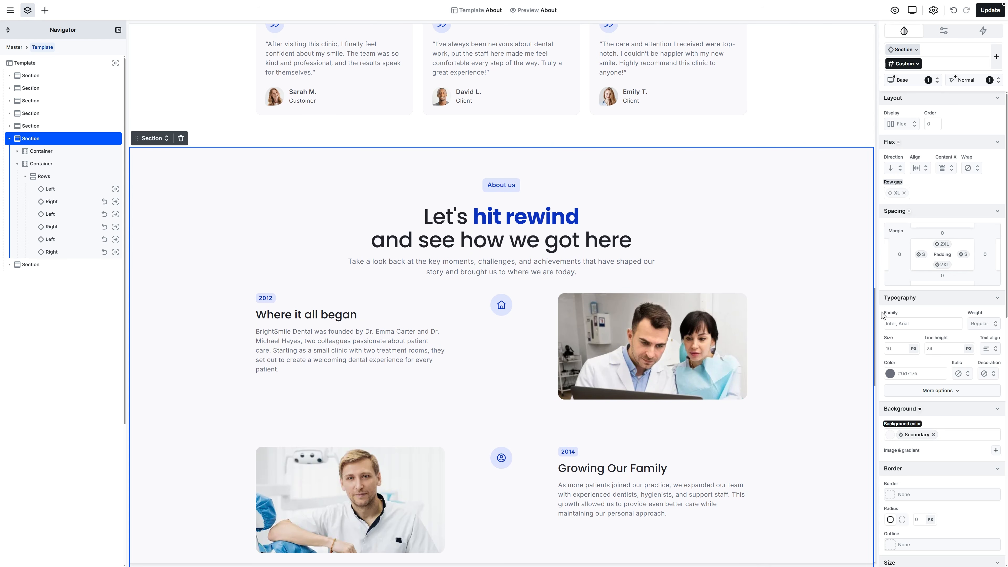
left_click(63, 176)
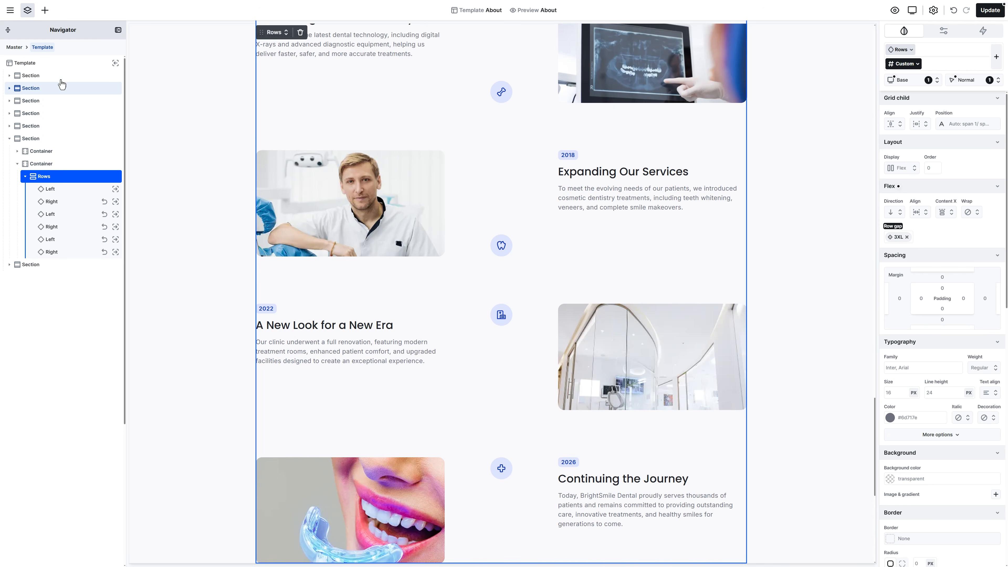
left_click(45, 11)
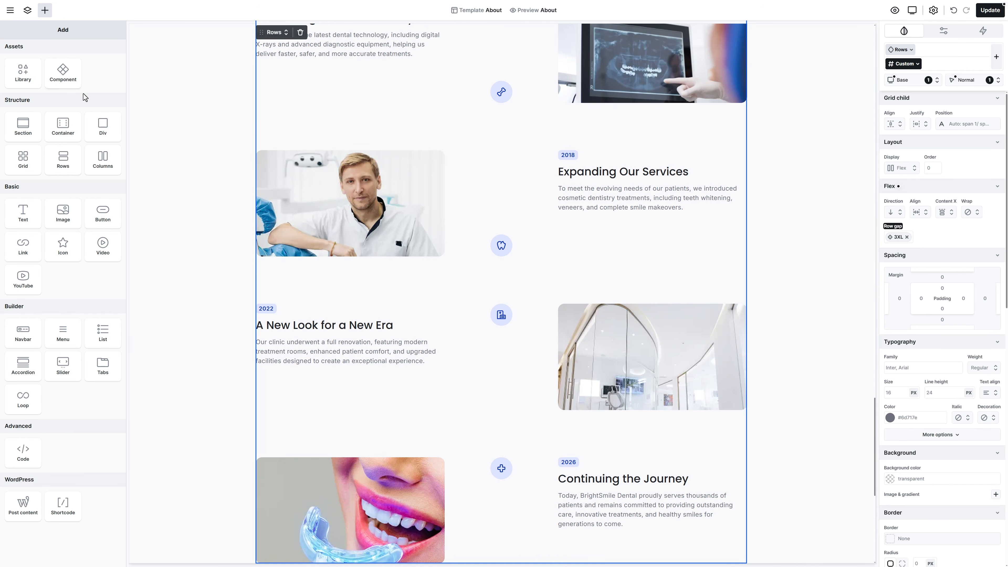
left_click(98, 127)
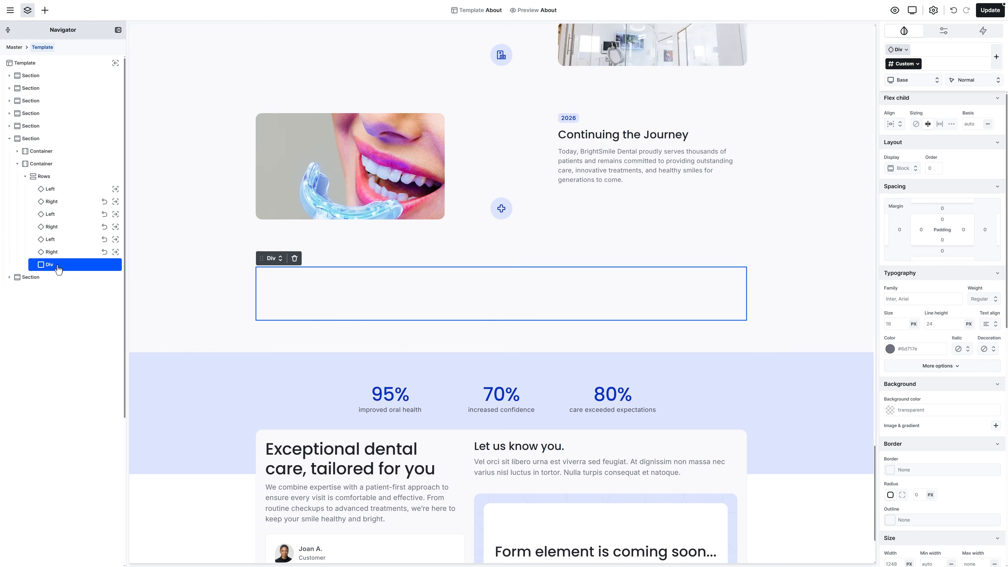
left_click_drag(57, 264, 64, 189)
Step: Rename the new Div as "Progress wrapper"
right_click(65, 189)
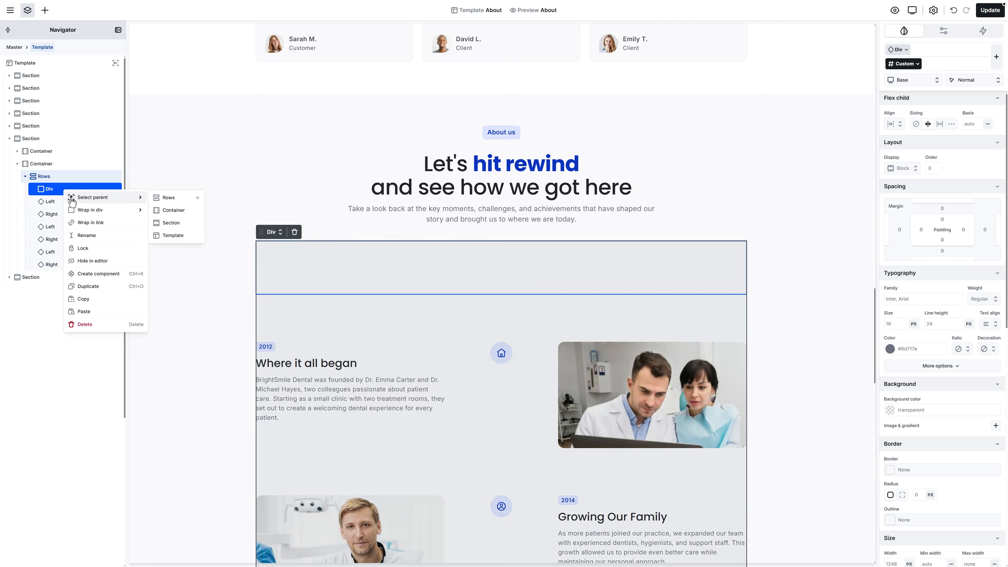
left_click(86, 239)
type("Progress wrap")
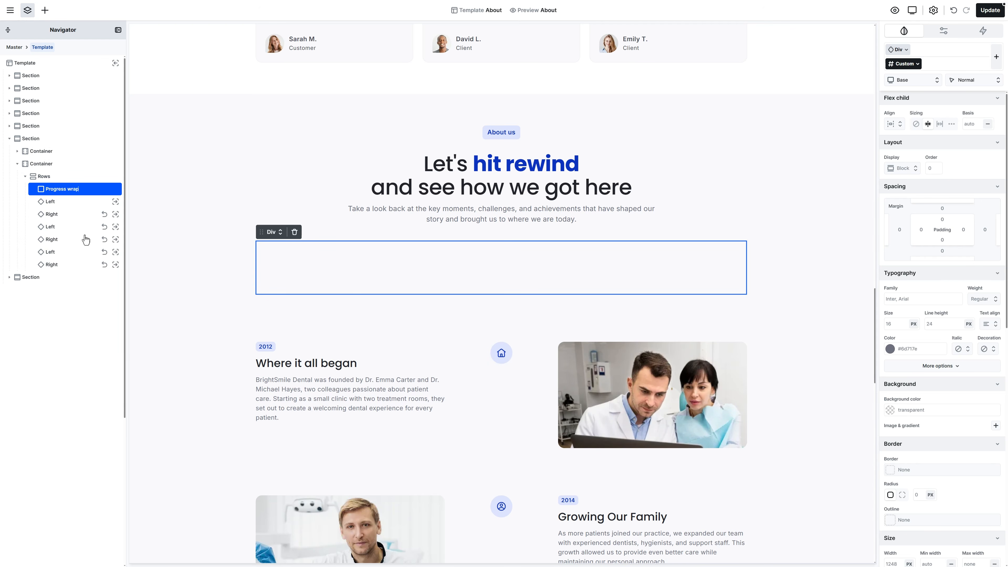
type("per")
key("Return")
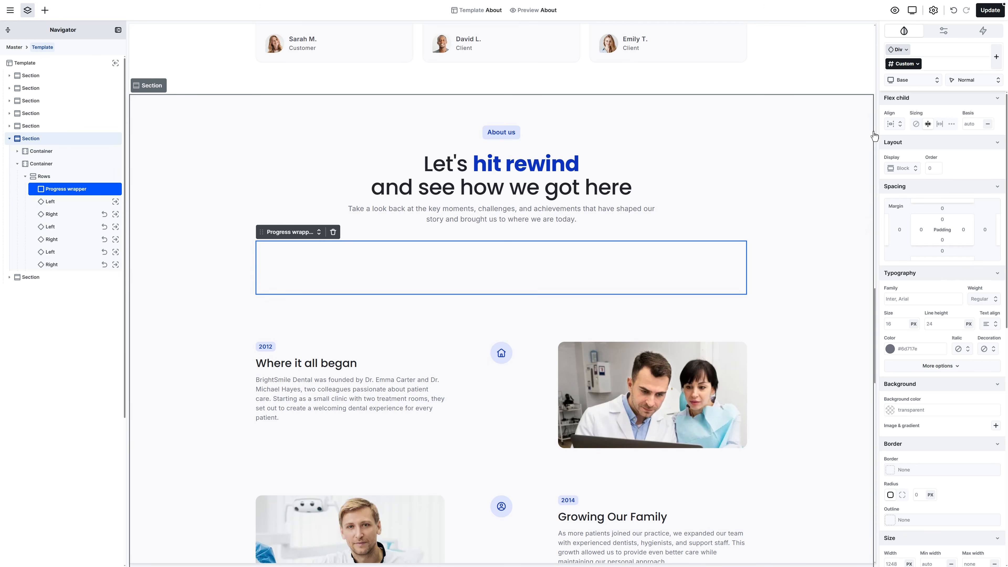
Step: Set the Progress wrapper's flex child alignment to Center and its background color to the Primary variable
left_click(896, 125)
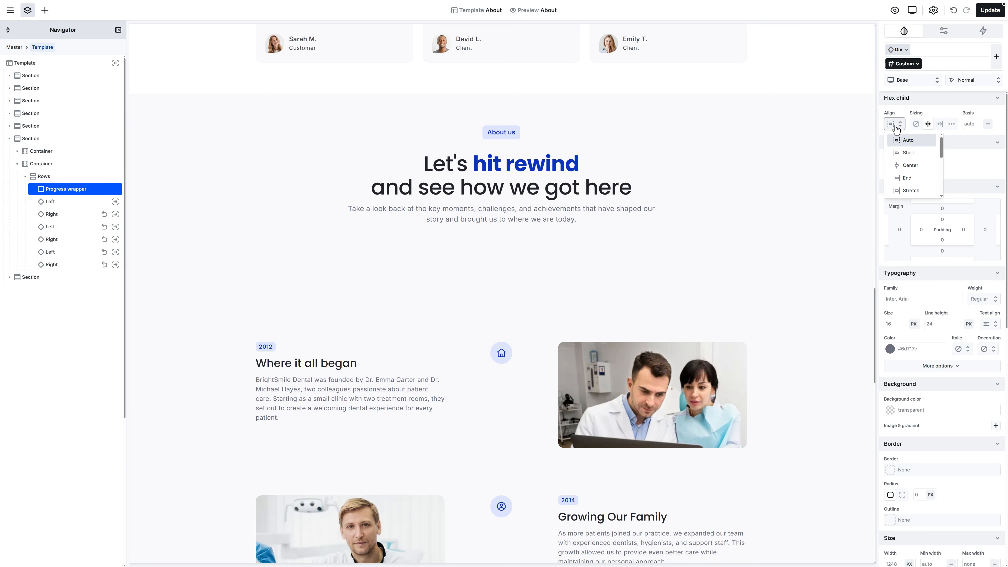
left_click(912, 166)
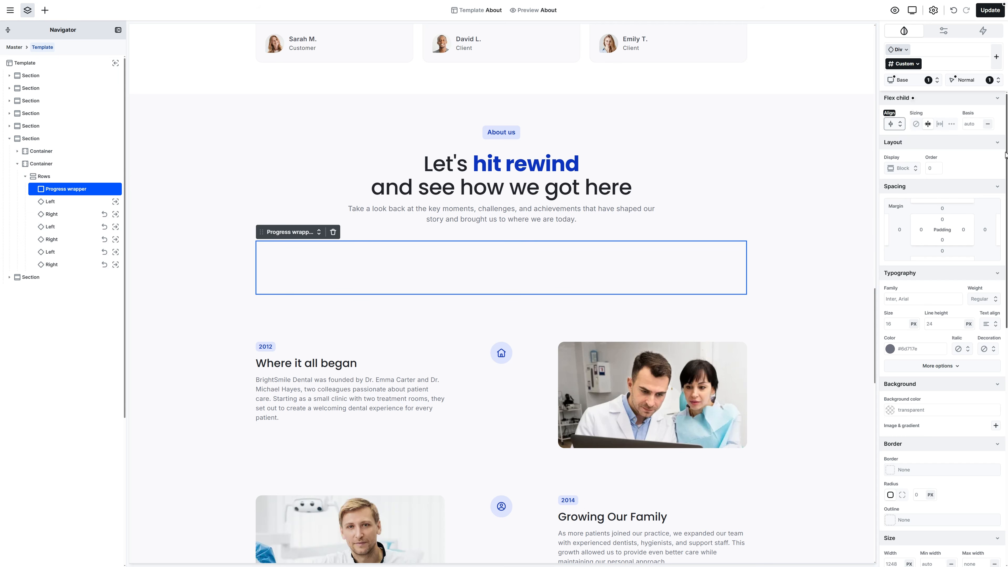
left_click_drag(1005, 155, 1002, 241)
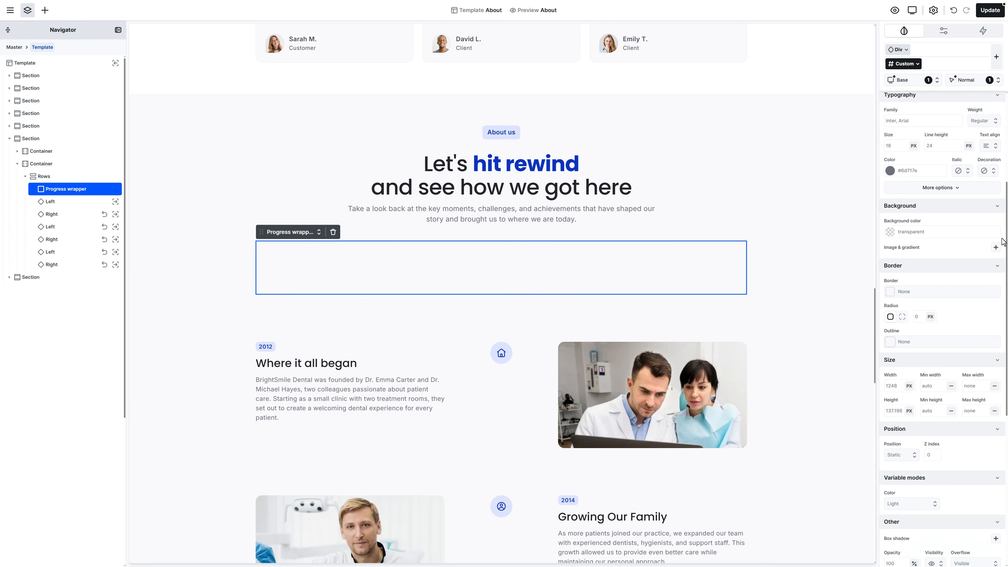
left_click(991, 228)
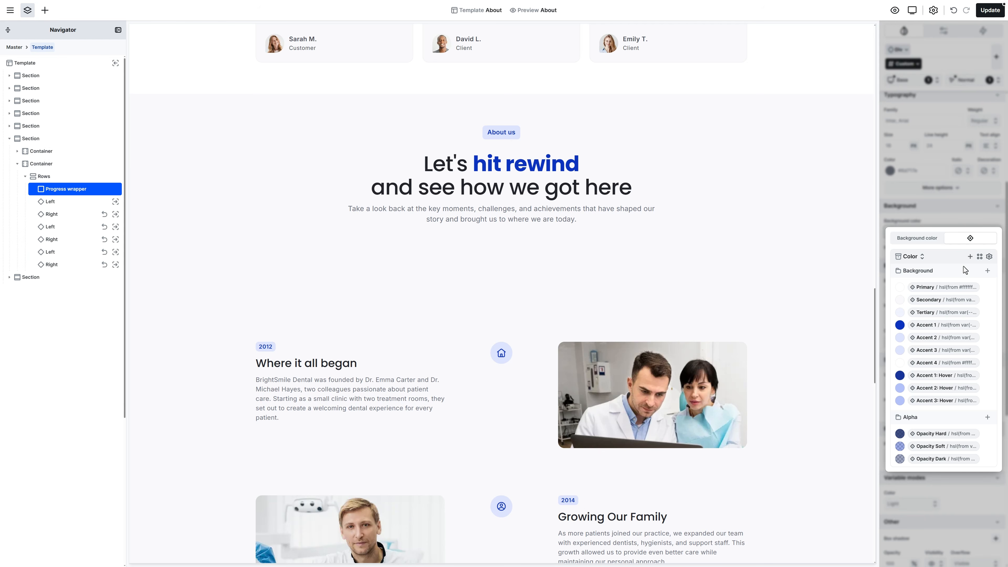
left_click(955, 288)
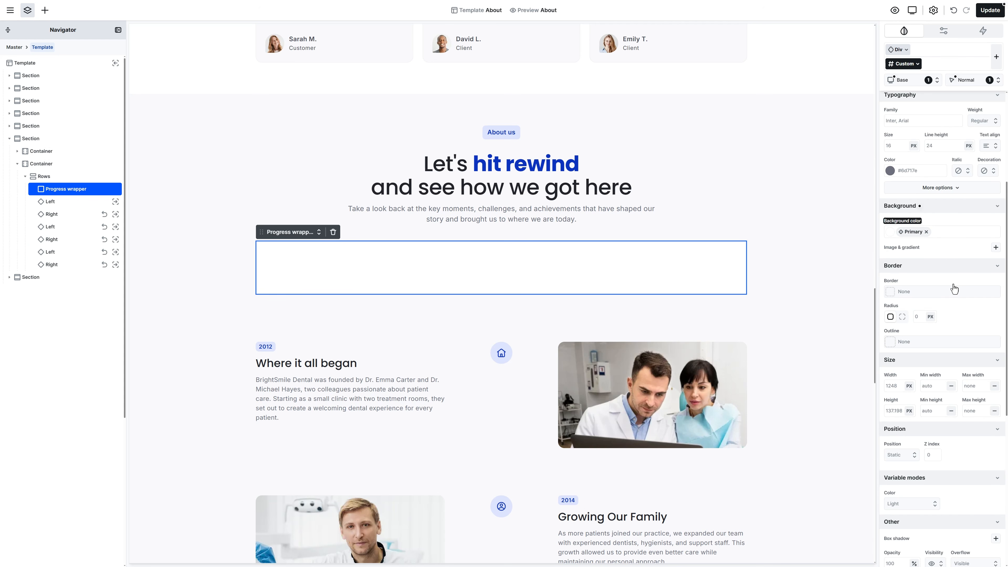
Step: Set the Progress wrapper's width to 4 px and its height to 130%
left_click_drag(1005, 280, 1005, 340)
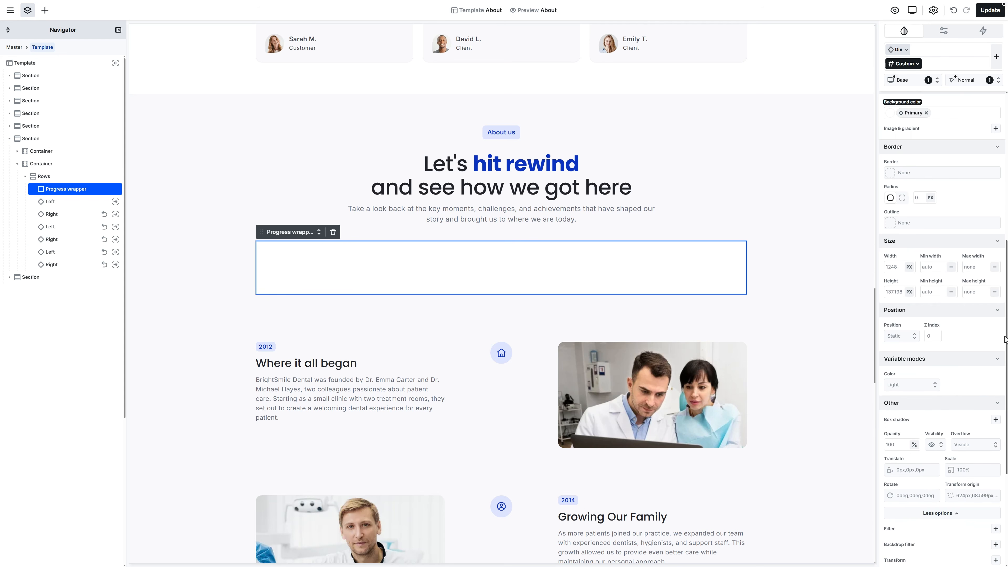
left_click(901, 272)
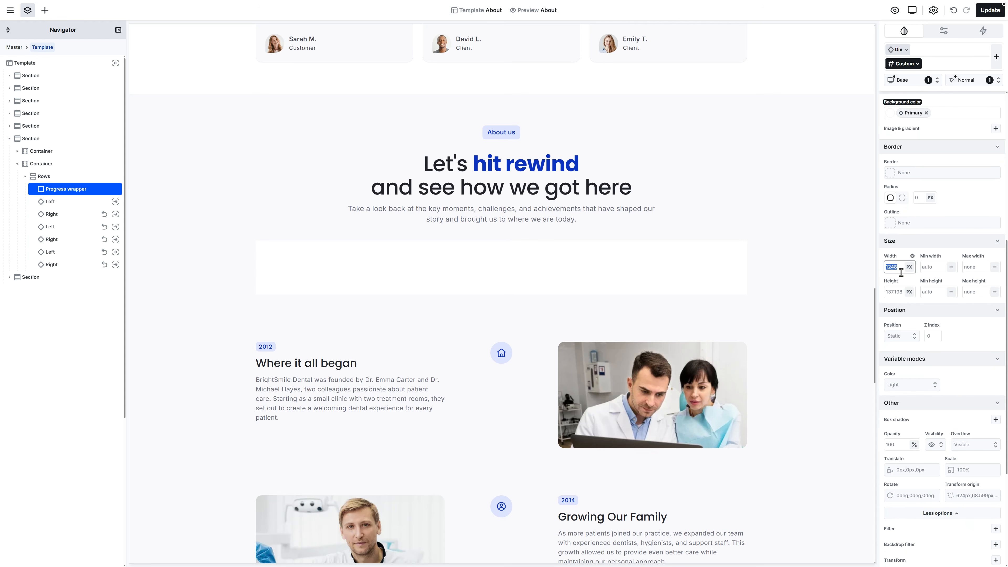
type("4")
left_click(896, 292)
type("30")
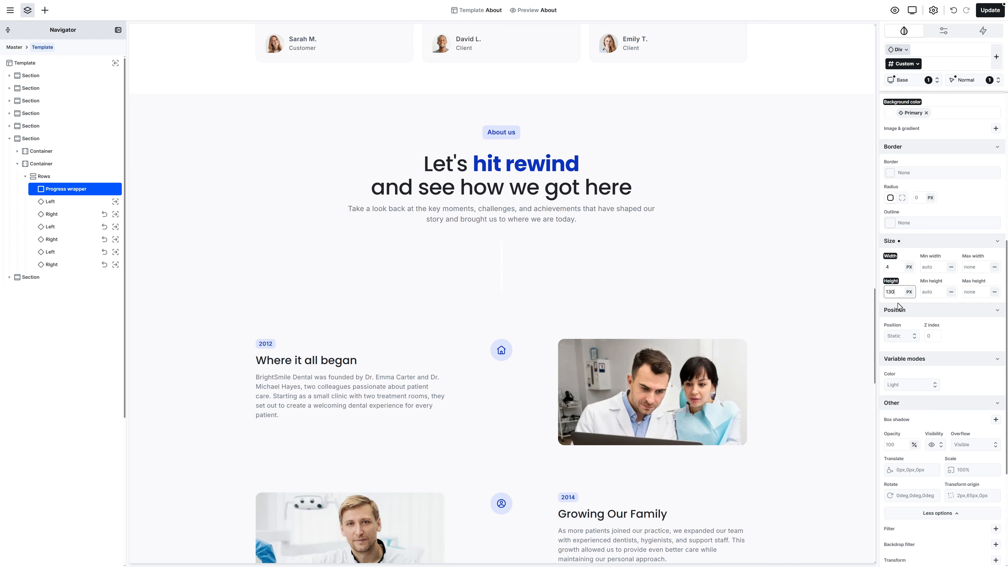
type("%")
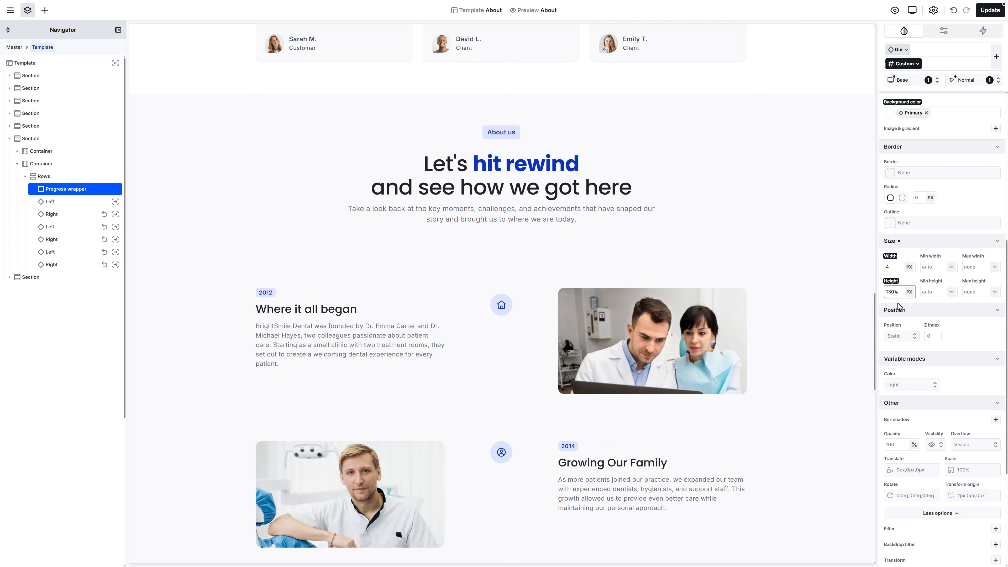
Step: Give the Progress wrapper Absolute positioning with a top offset of 0 px and a bottom offset of -30%
left_click(901, 336)
left_click(905, 377)
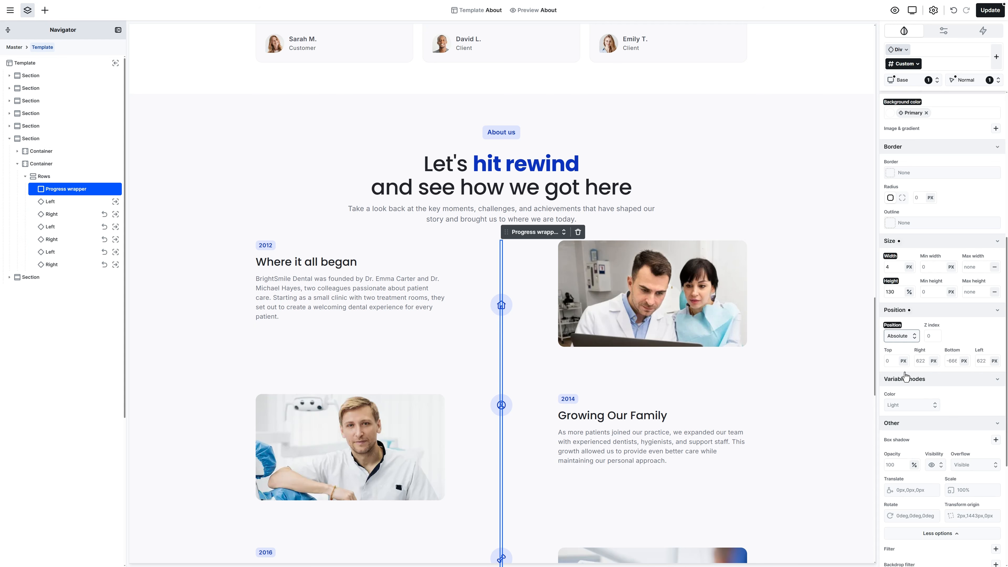
left_click(891, 362)
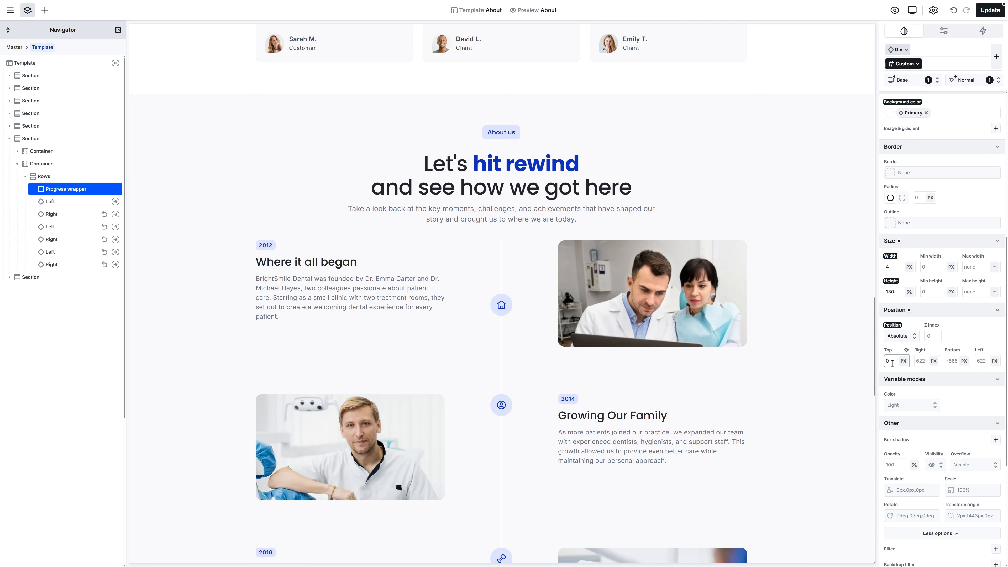
left_click(945, 363)
type("-30%")
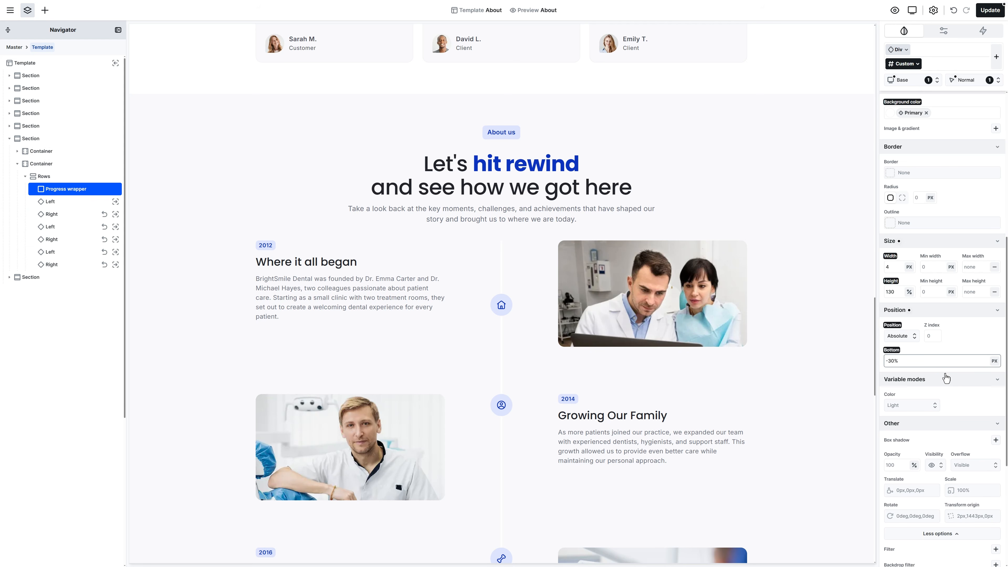
key("Return")
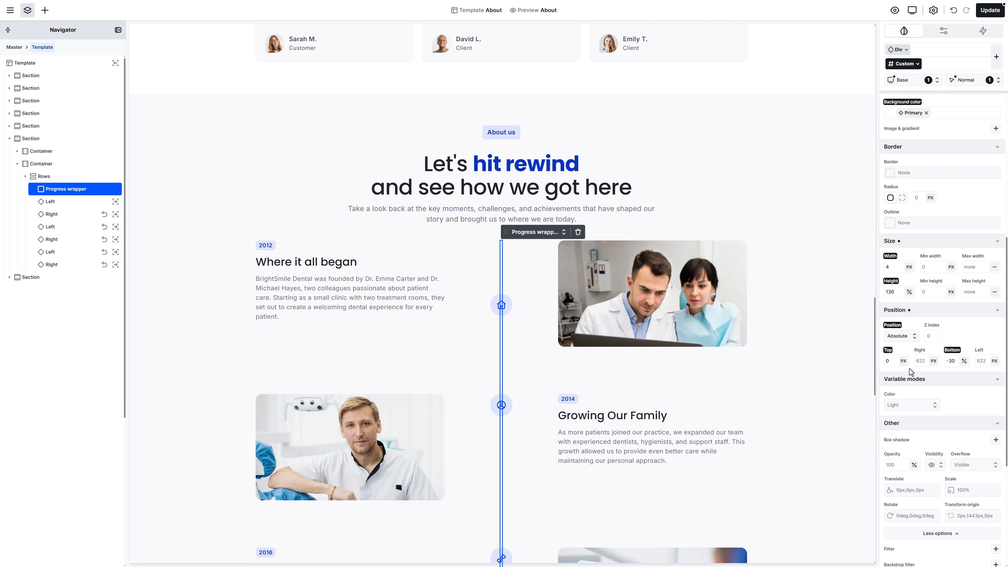
Step: Add a Div inside the Progress wrapper and rename it as "Progress bar"
left_click(45, 14)
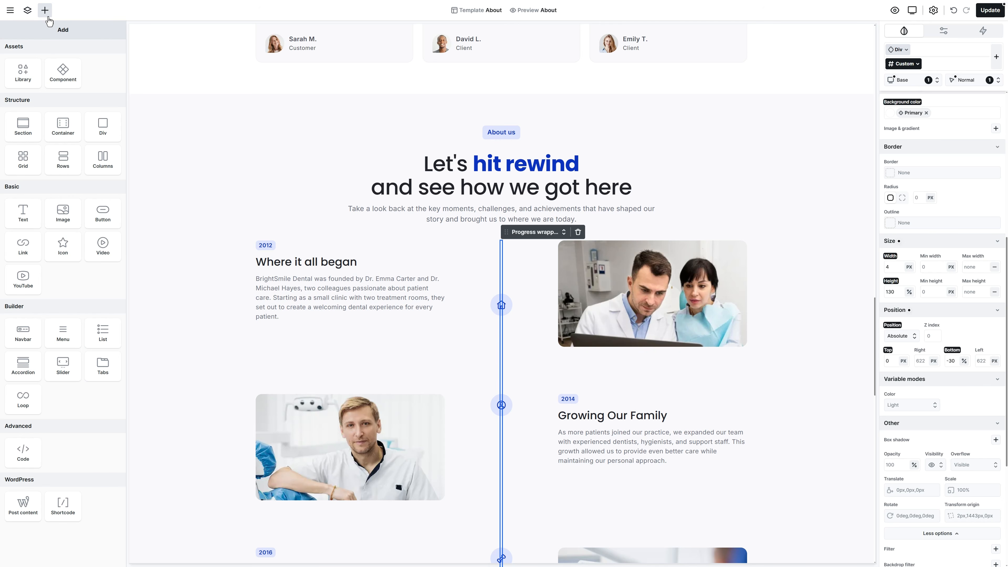
left_click(102, 126)
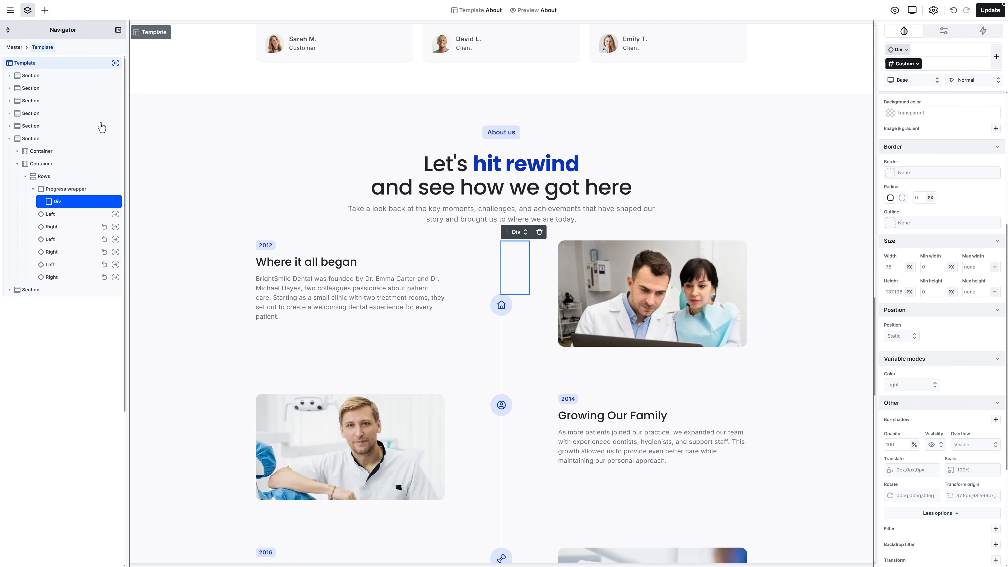
right_click(71, 201)
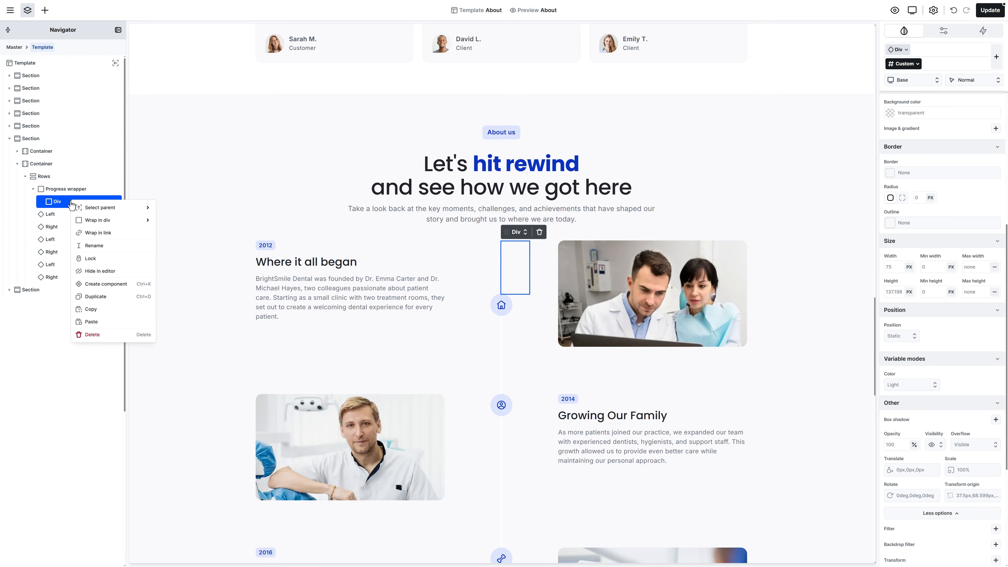
left_click(85, 245)
type("P")
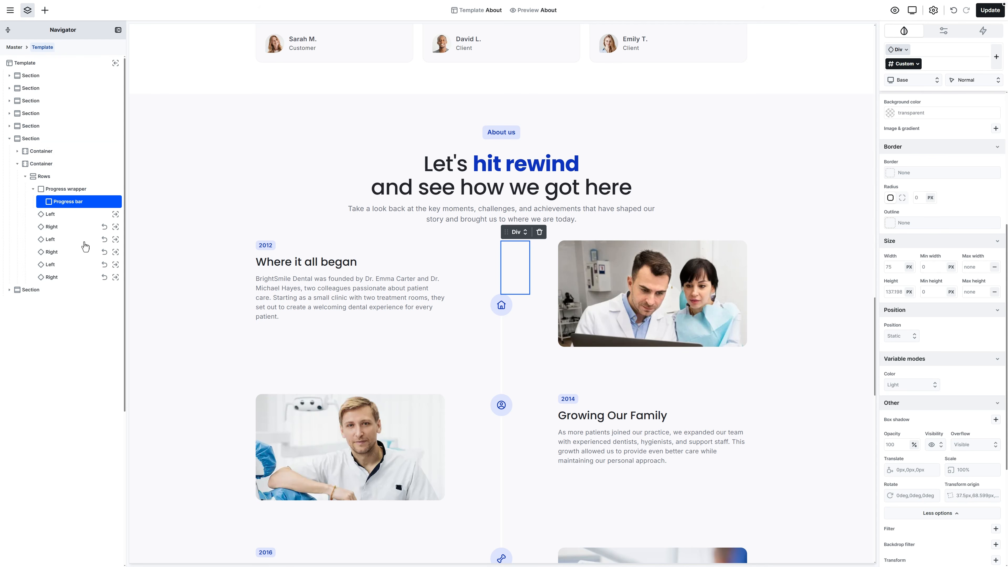
type("rogress bar")
key("Return")
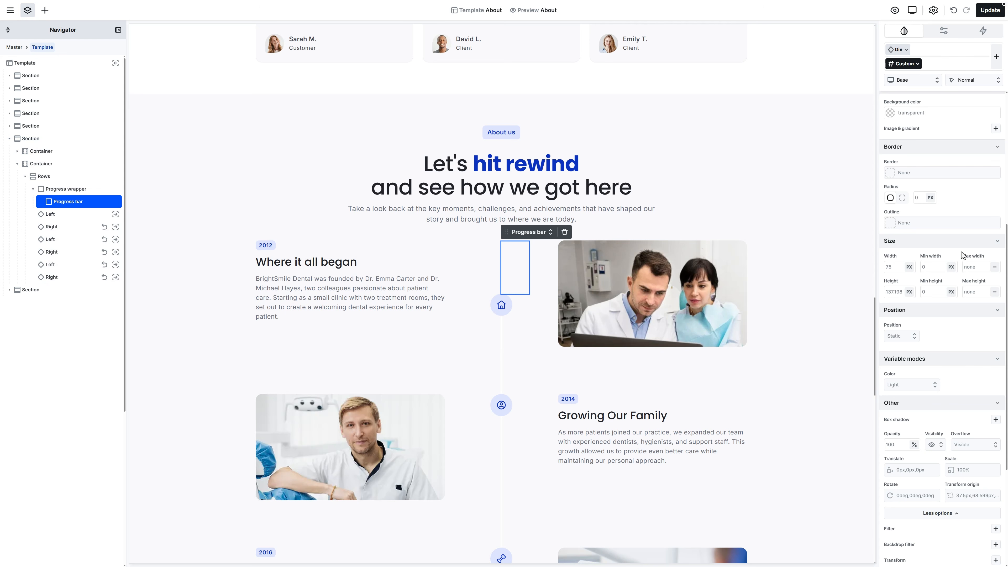
Step: Give the Progress bar a top margin of -50vh and set its background color to the Accent 1 variable
left_click_drag(1005, 250, 1003, 118)
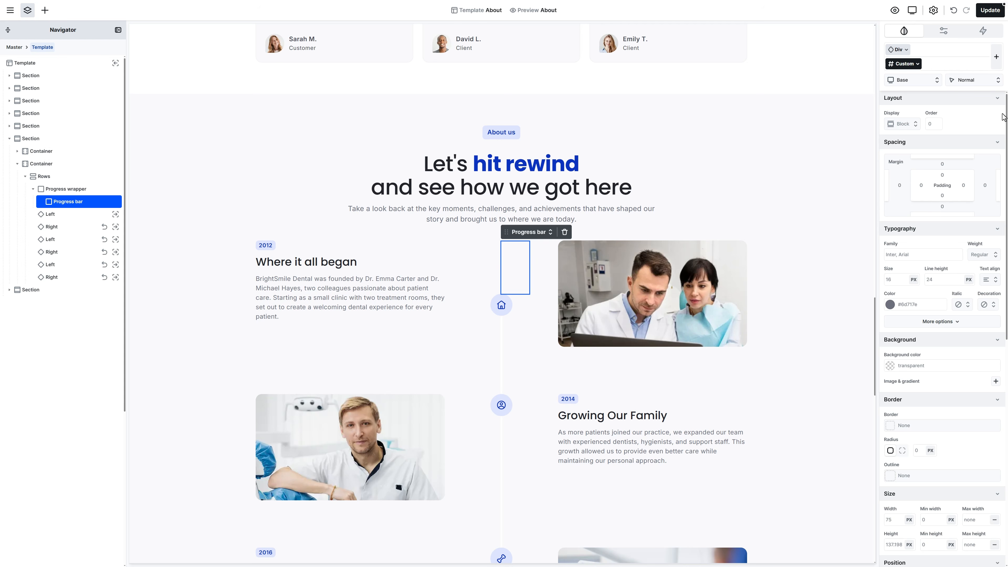
left_click(943, 162)
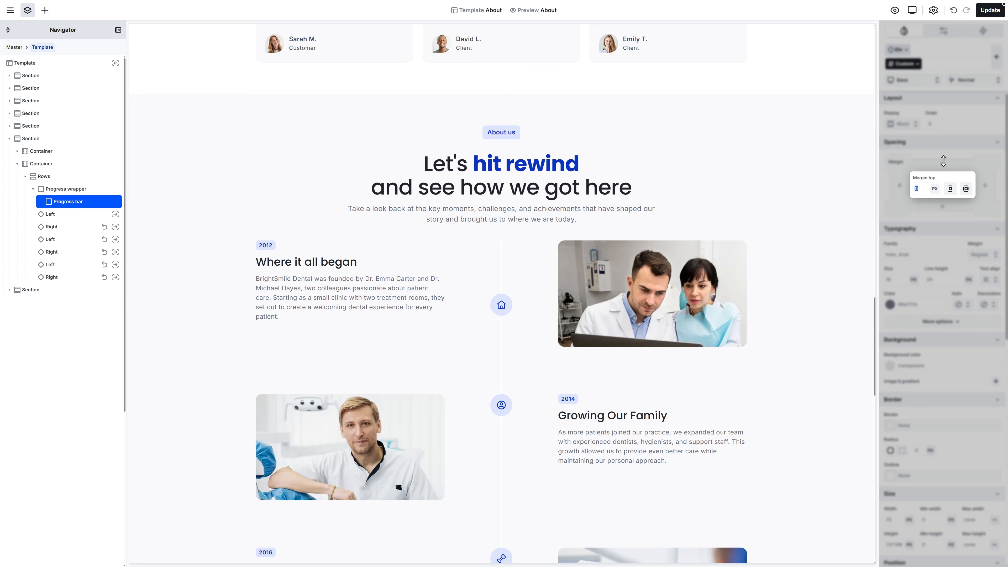
type("-50vh")
key("Return")
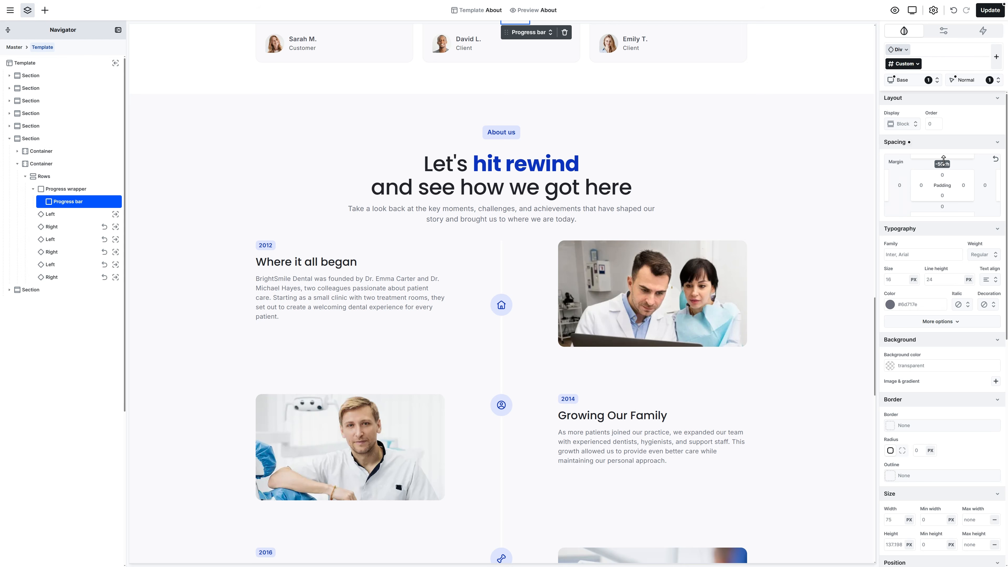
left_click(983, 363)
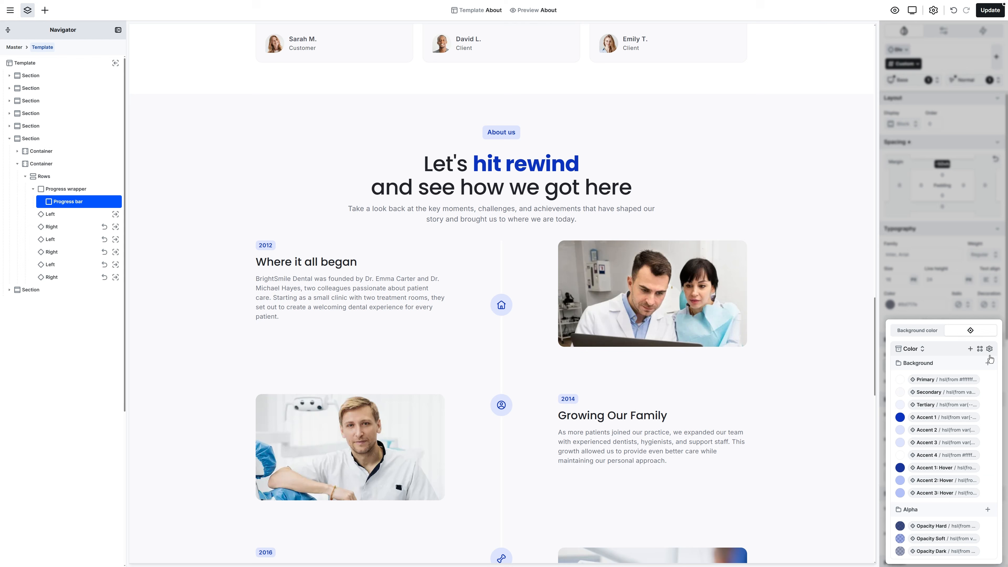
left_click(965, 421)
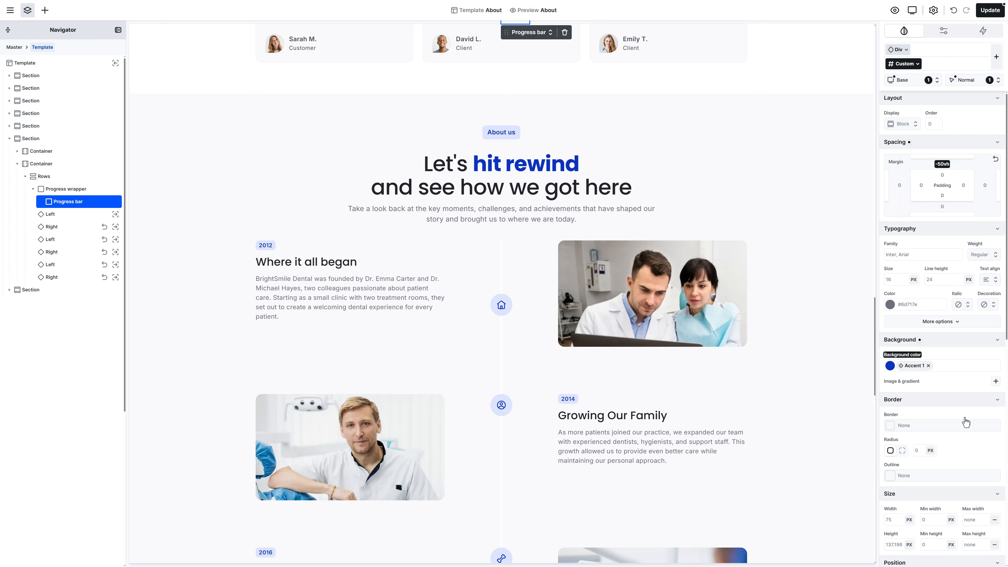
Step: Set the Progress bar's width to 100% and its height to 50vh
scroll(1005, 379, "down", 2)
scroll(1005, 378, "down", 3)
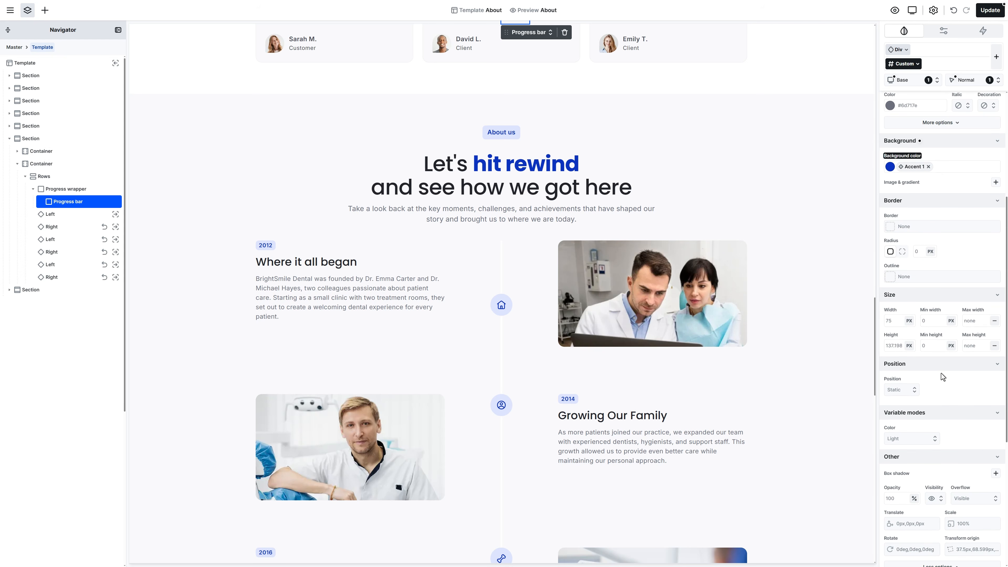
left_click(897, 321)
type("100%")
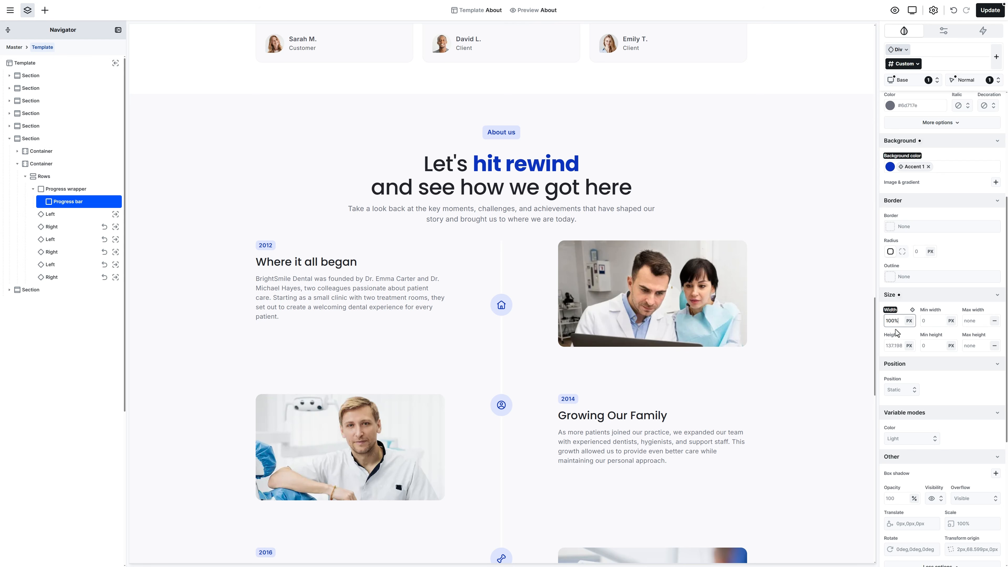
left_click(894, 345)
type("50vh")
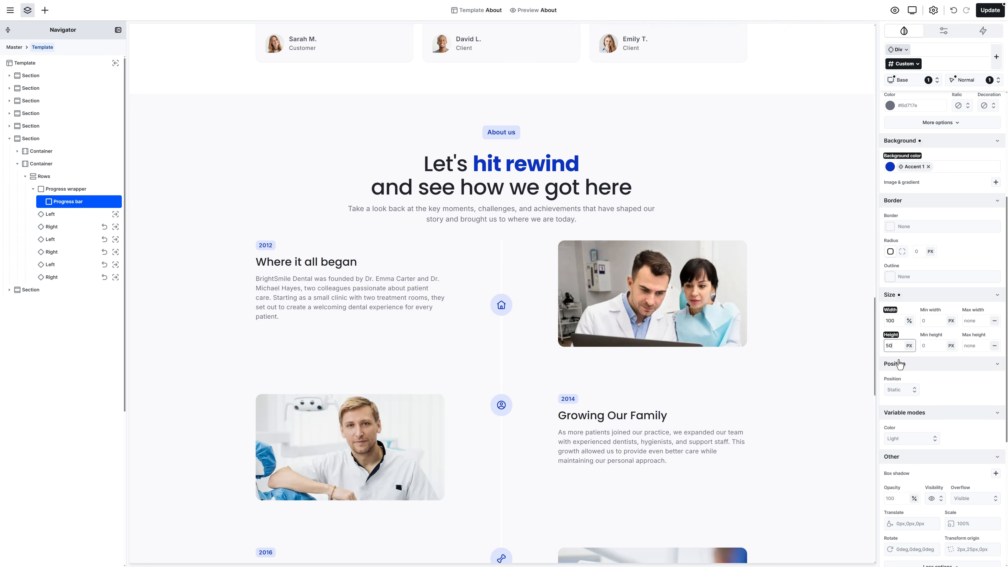
key("Return")
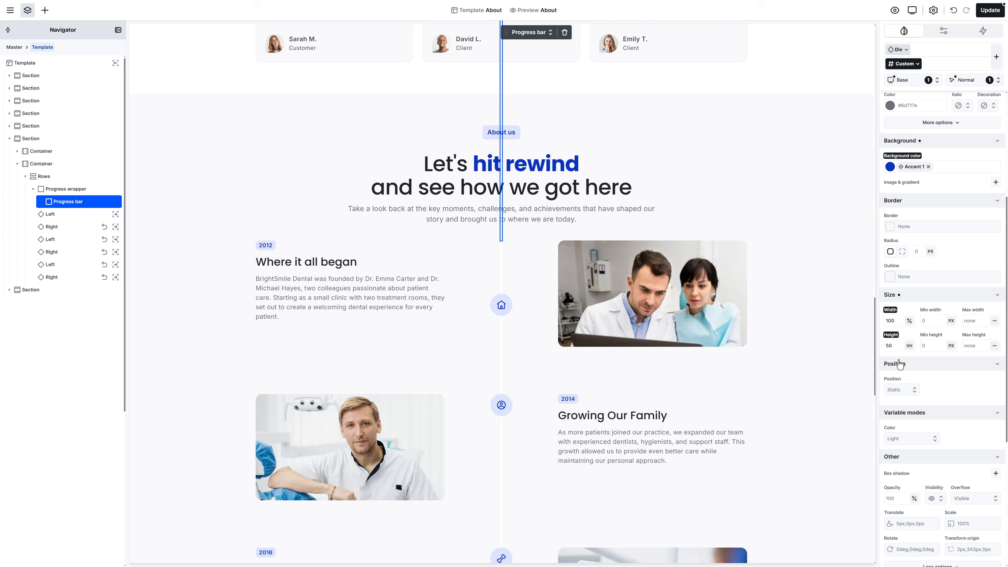
Step: Give the Progress bar Sticky positioning with a top offset of 0 px
left_click(905, 390)
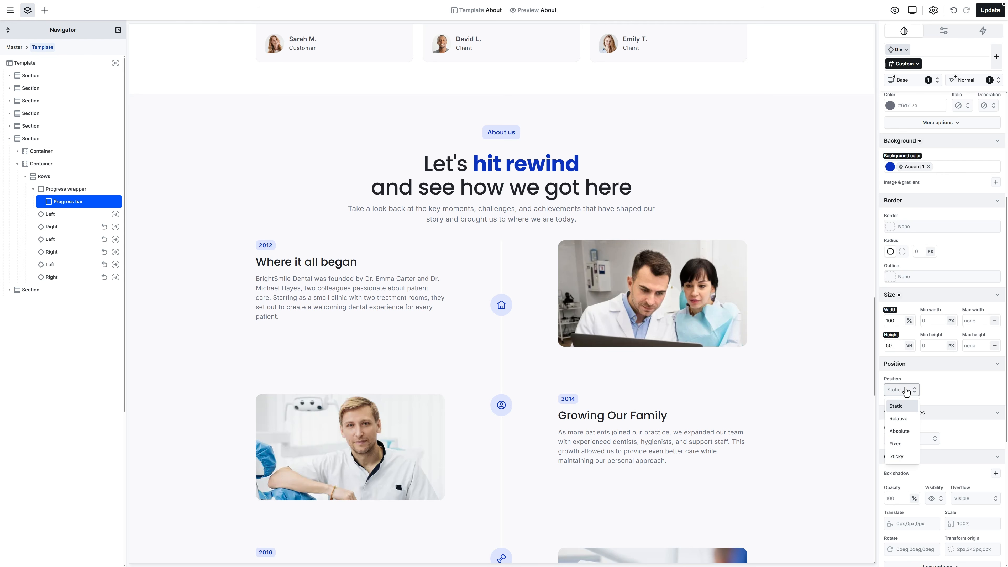
left_click(898, 457)
left_click(891, 415)
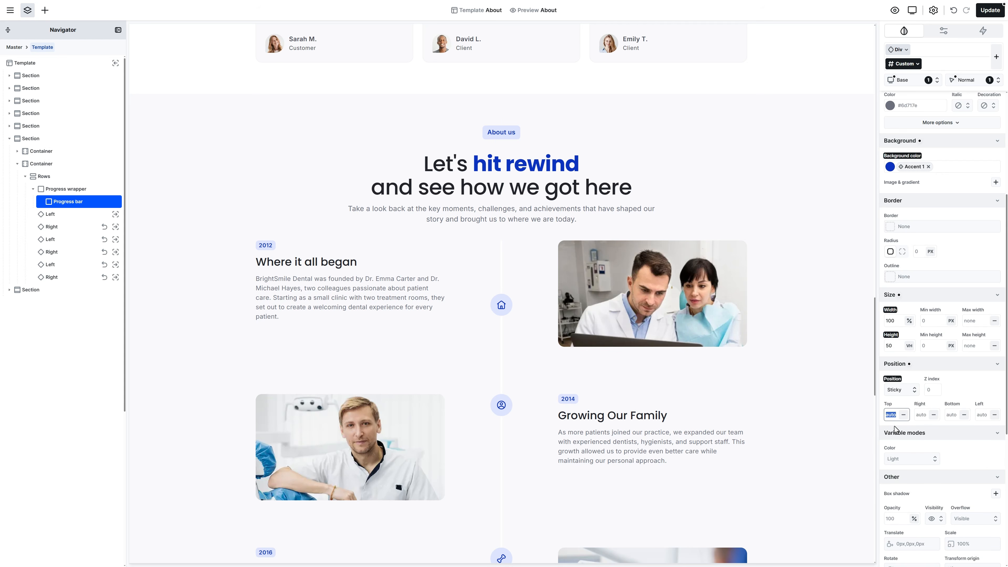
type("0")
key("Return")
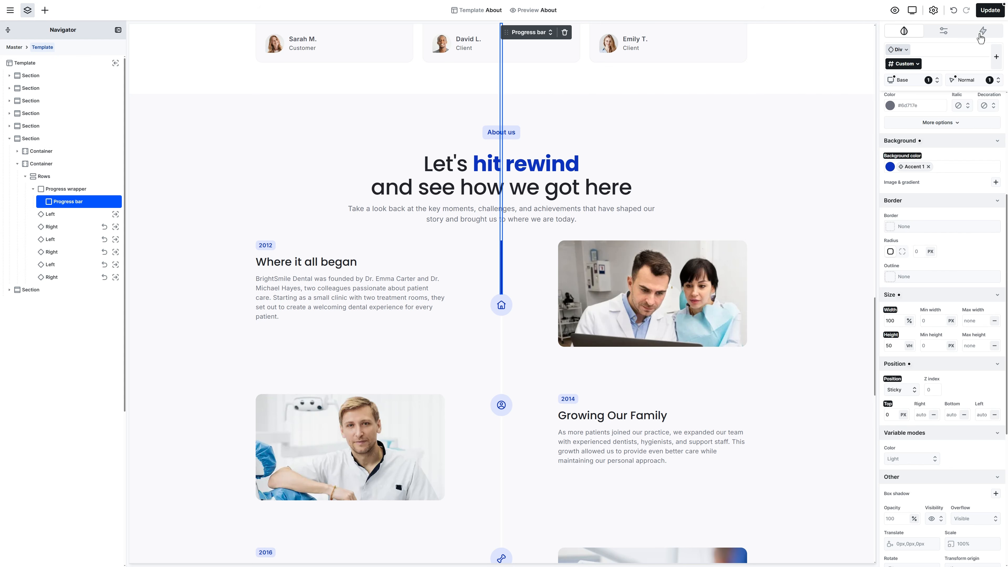
Step: Save the template changes and preview the page, checking the progress line along the whole history timeline
left_click(988, 15)
left_click(895, 11)
scroll(992, 200, "down", 15)
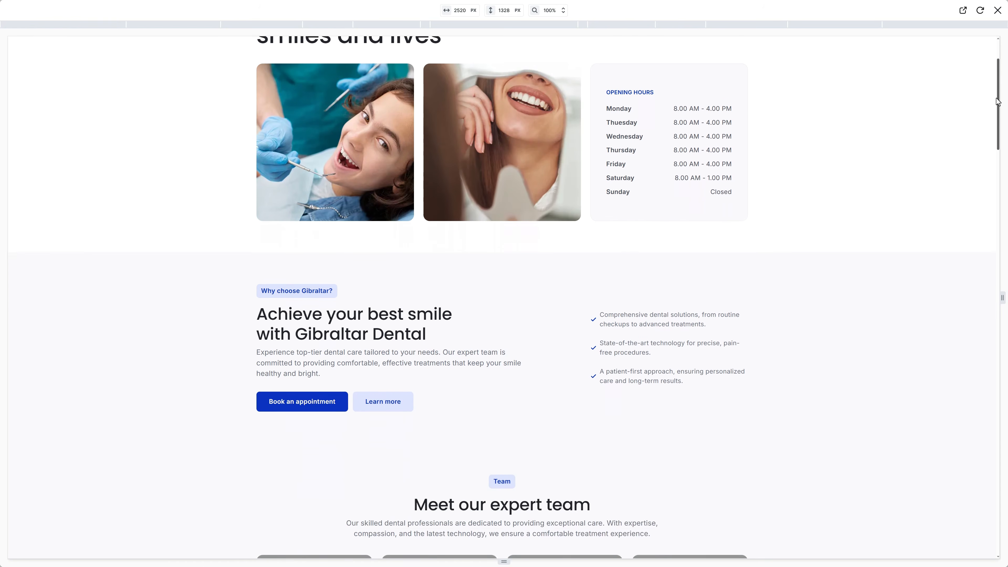
scroll(992, 199, "down", 15)
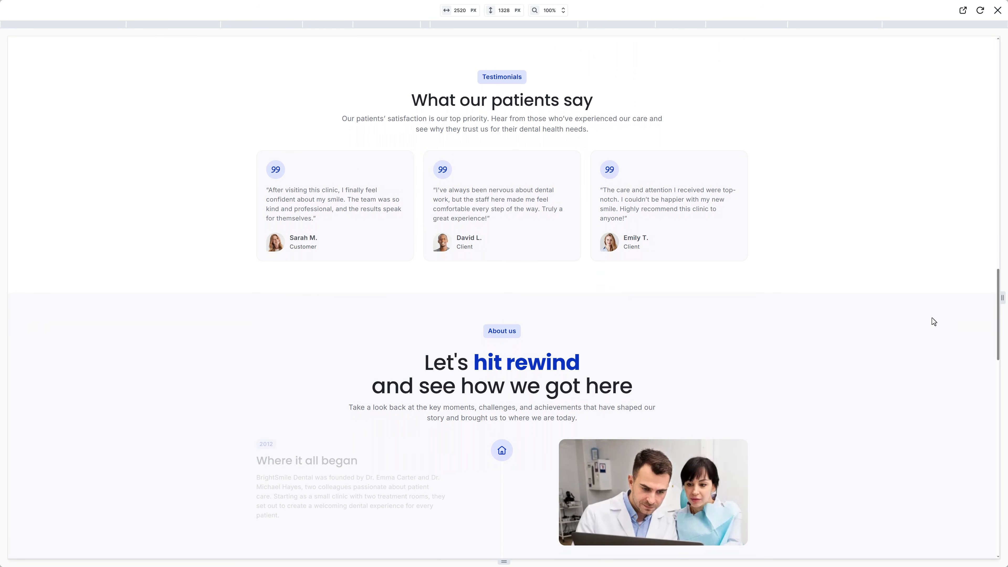
middle_click(886, 329)
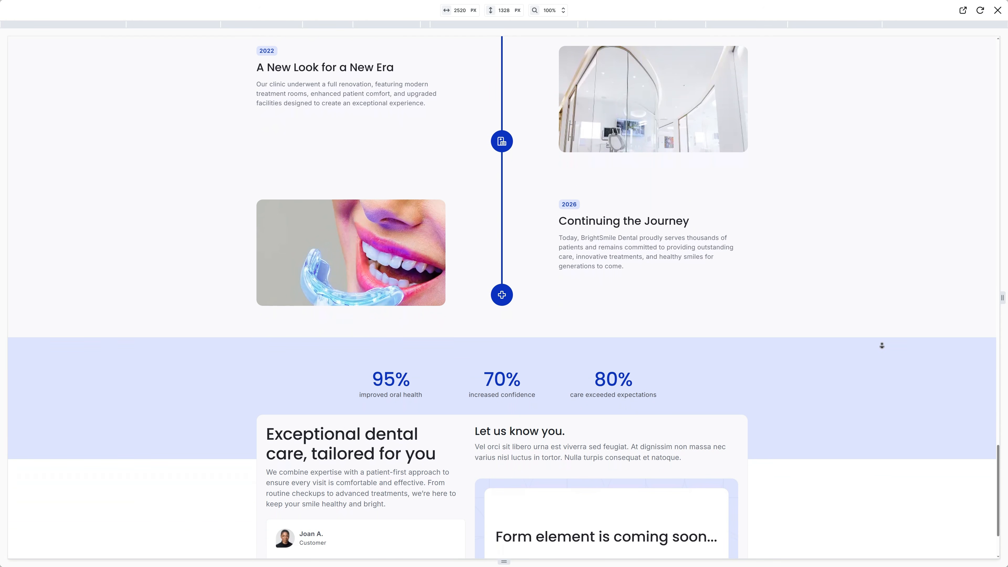
left_click(883, 346)
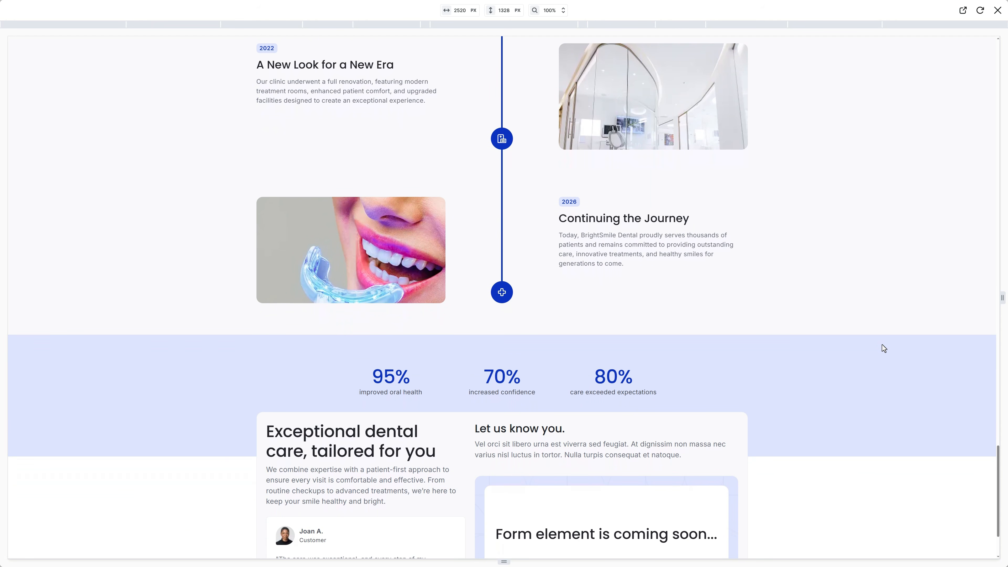